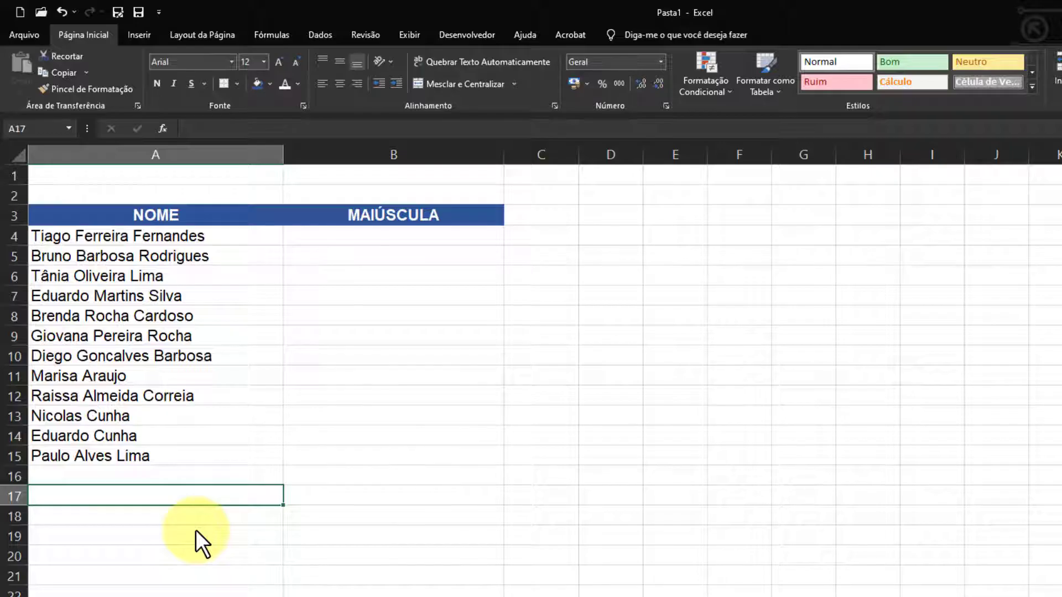
# Enter =MAIÚSCULA(A4) in B4 so the first name shows in all capitals
pyautogui.press('Up')
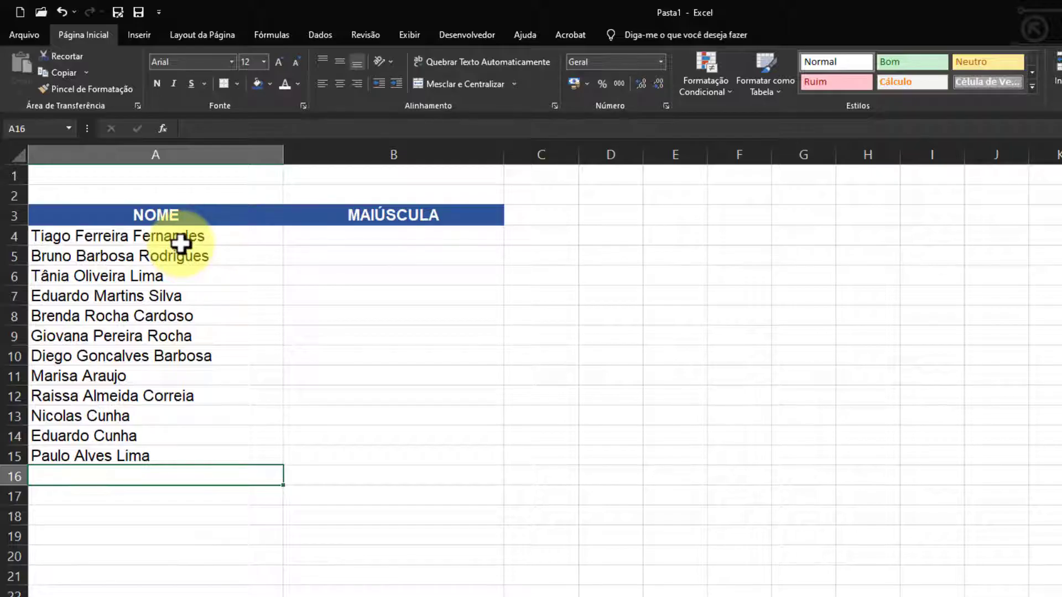
pyautogui.click(372, 240)
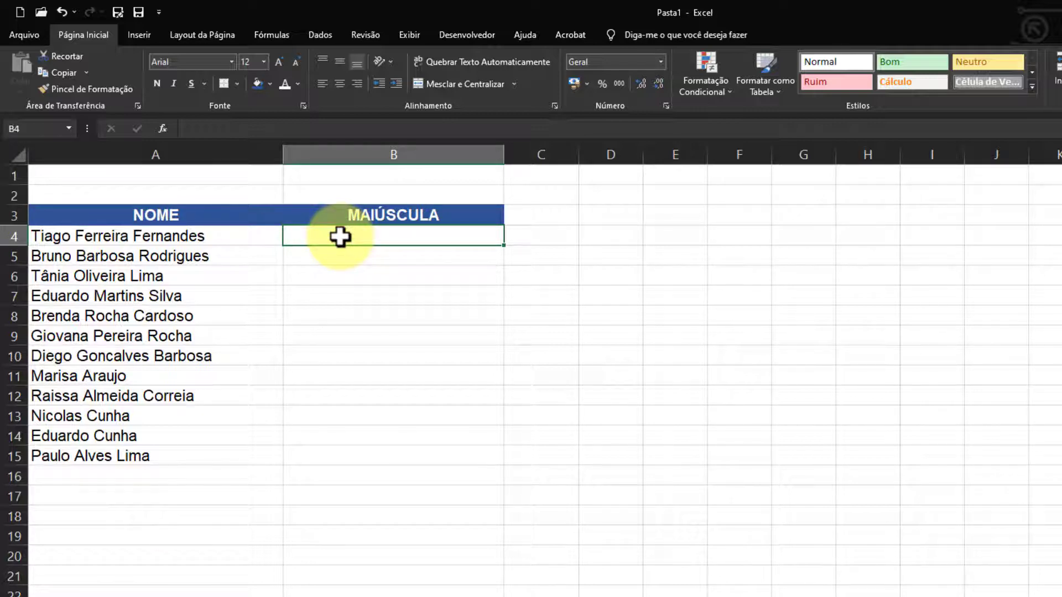
pyautogui.write('=')
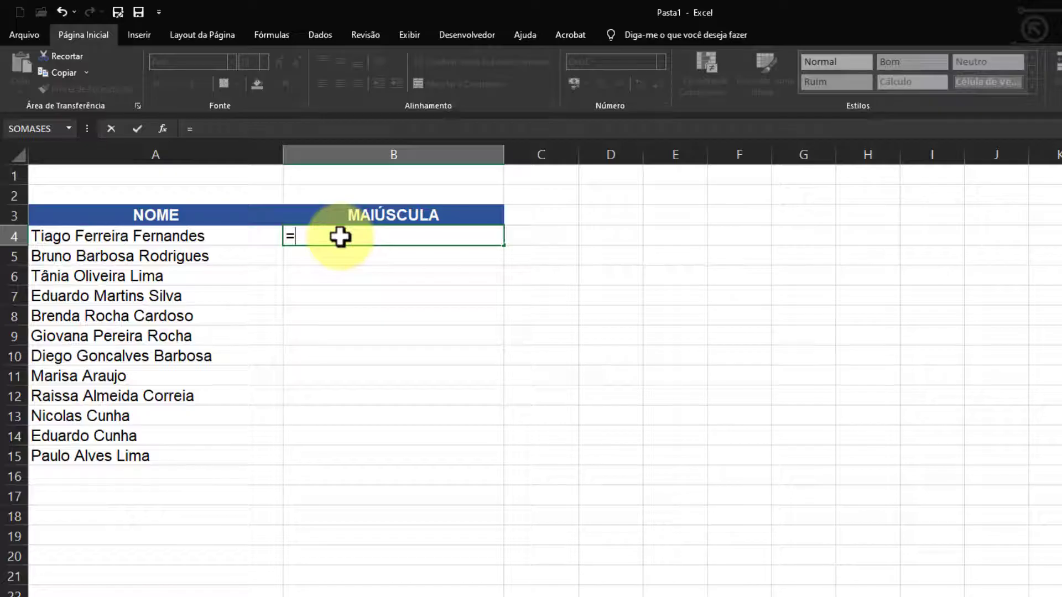
pyautogui.write('M')
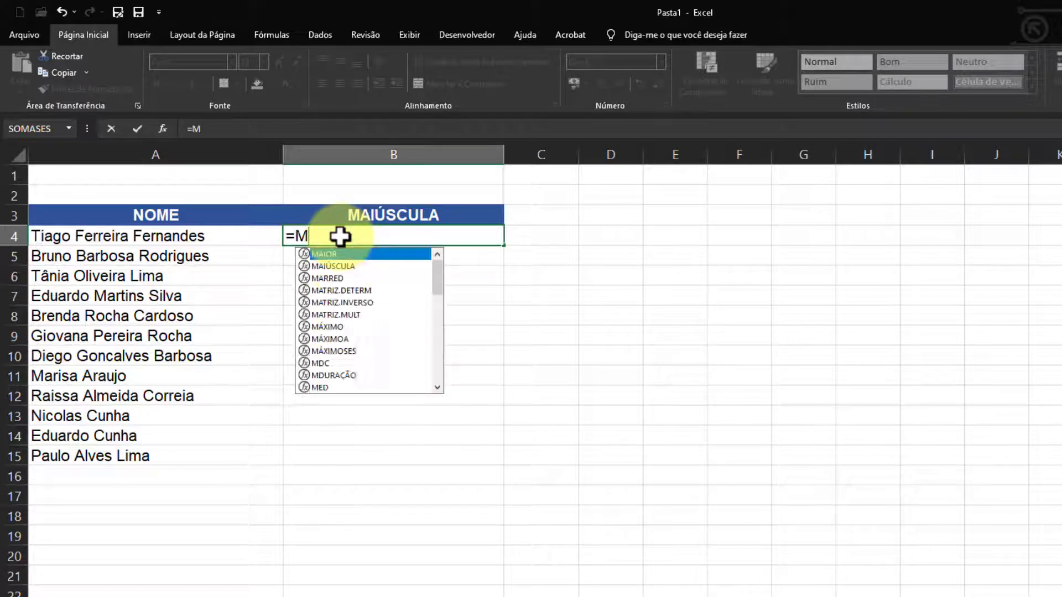
pyautogui.write('AIÚS')
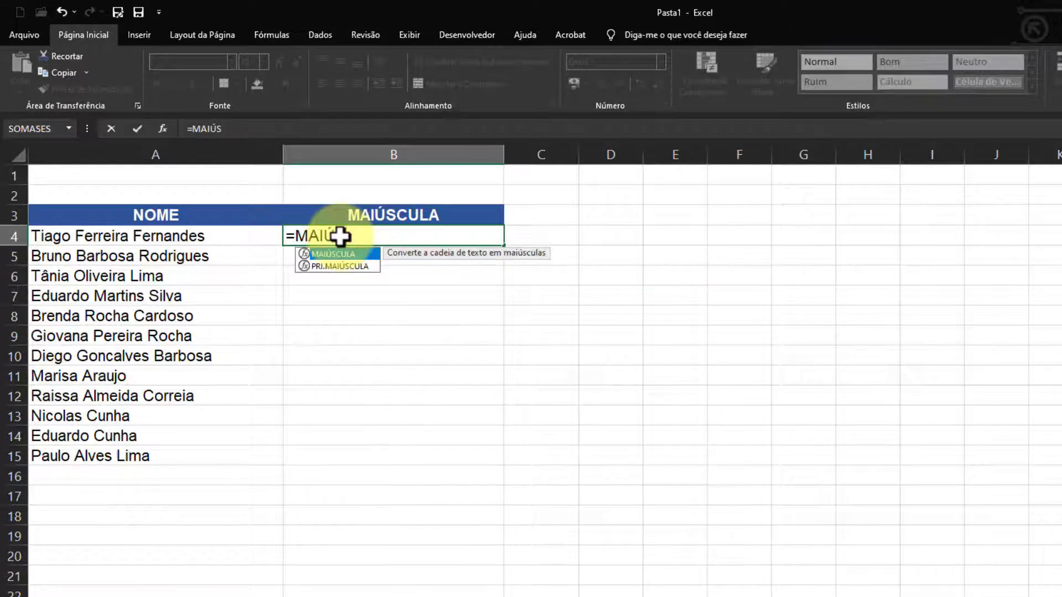
pyautogui.doubleClick(346, 254)
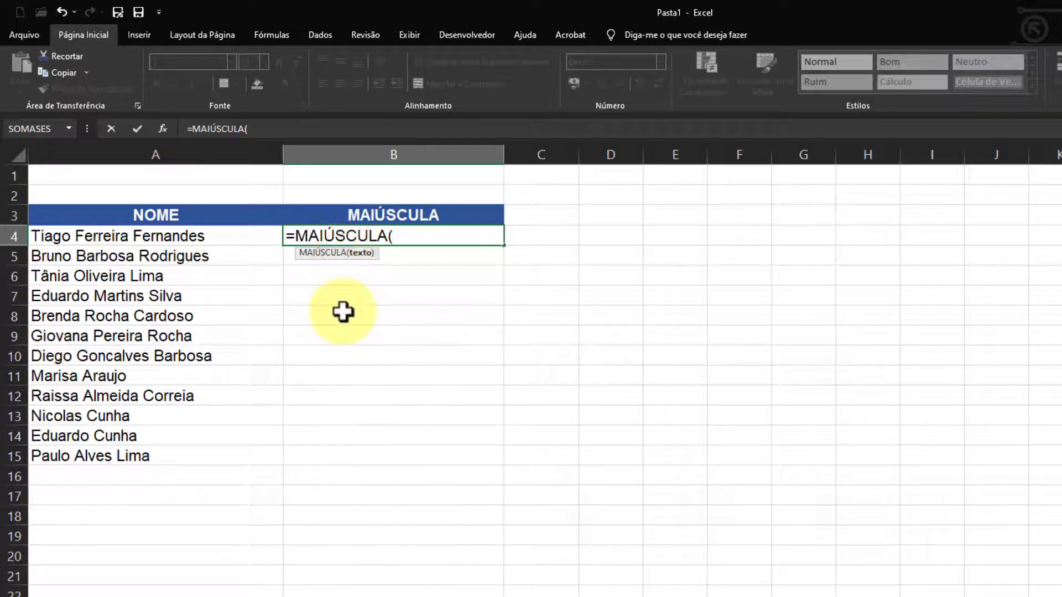
pyautogui.click(190, 237)
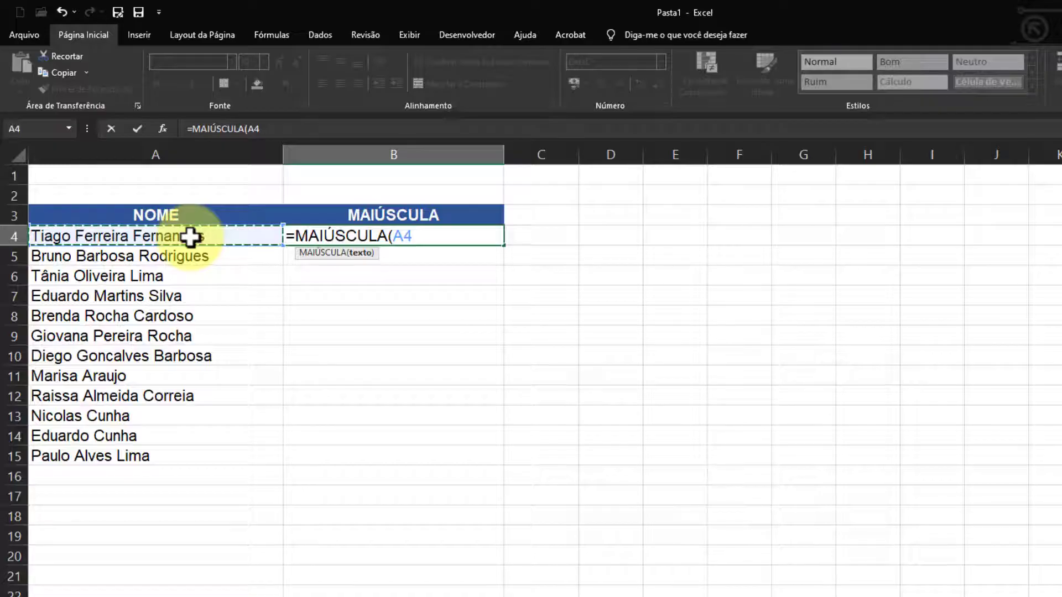
pyautogui.write(')')
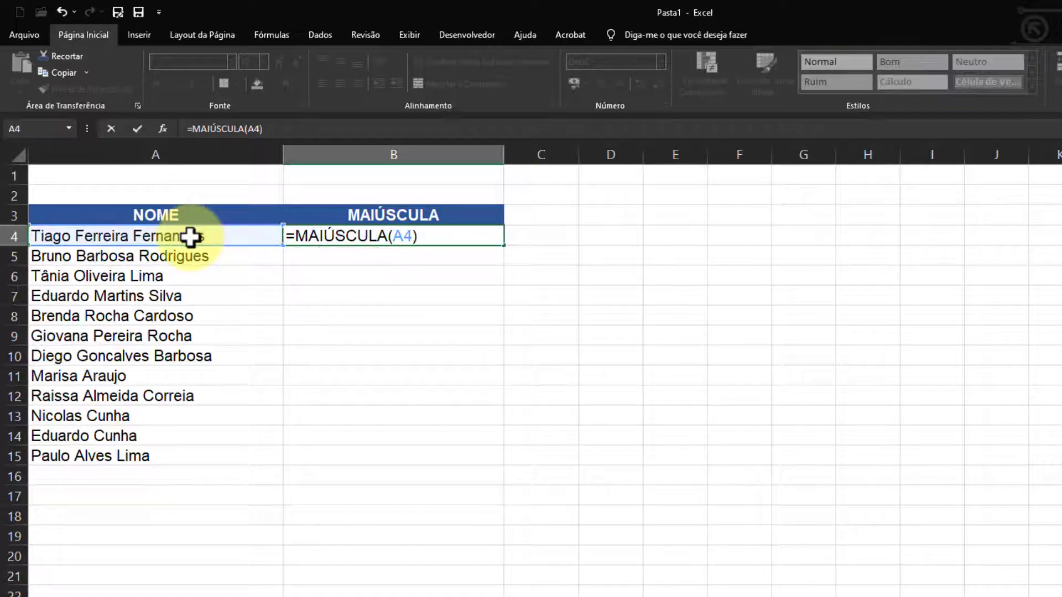
pyautogui.press('Return')
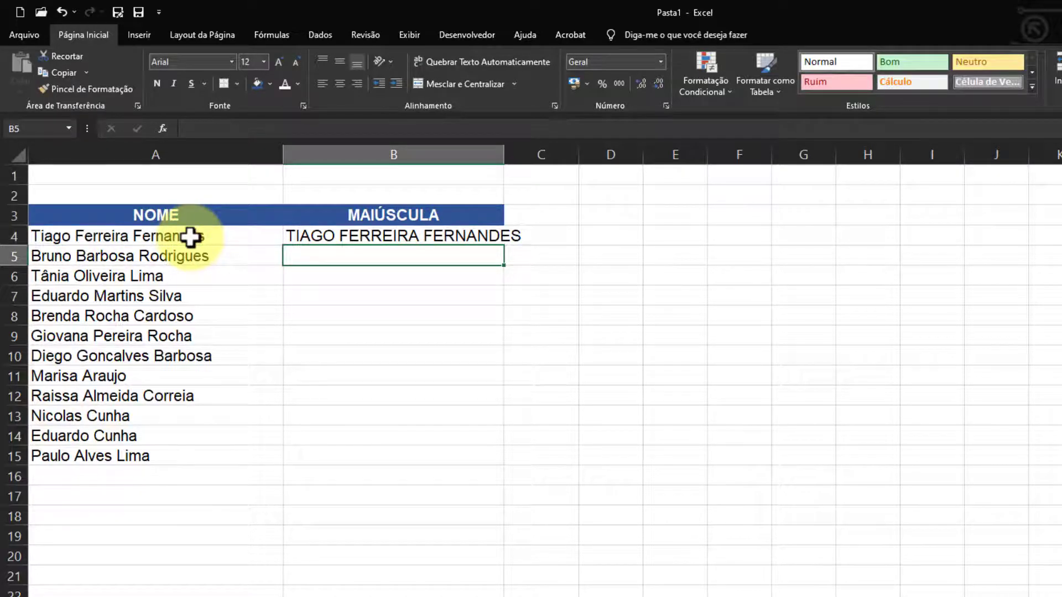
# Widen column B and fill B4's MAIÚSCULA formula down to the last name
pyautogui.doubleClick(504, 155)
pyautogui.moveTo(531, 152); pyautogui.dragTo(565, 156)
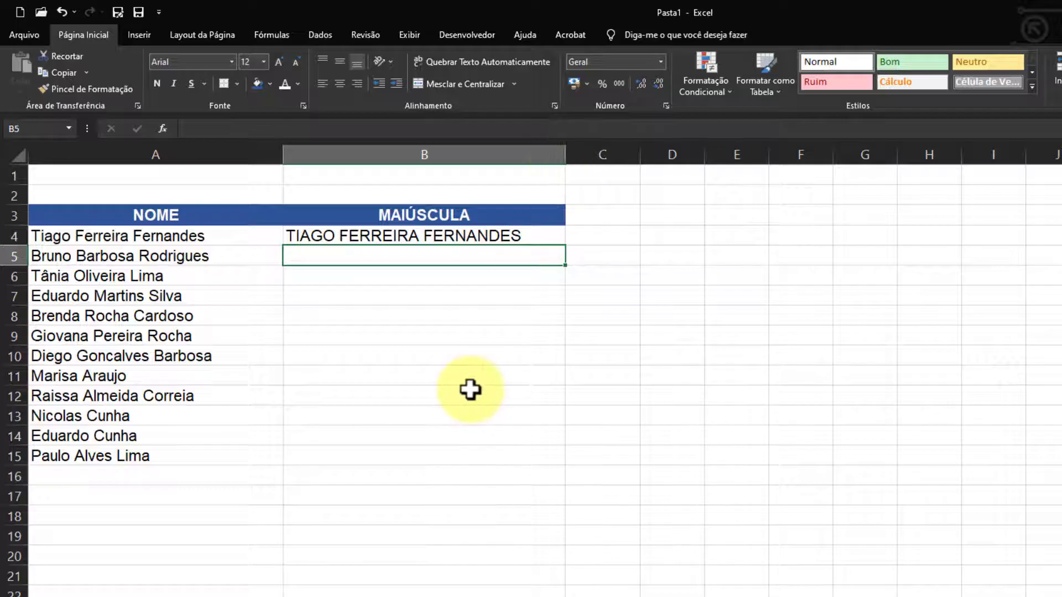
pyautogui.click(456, 236)
pyautogui.moveTo(566, 246); pyautogui.dragTo(544, 458)
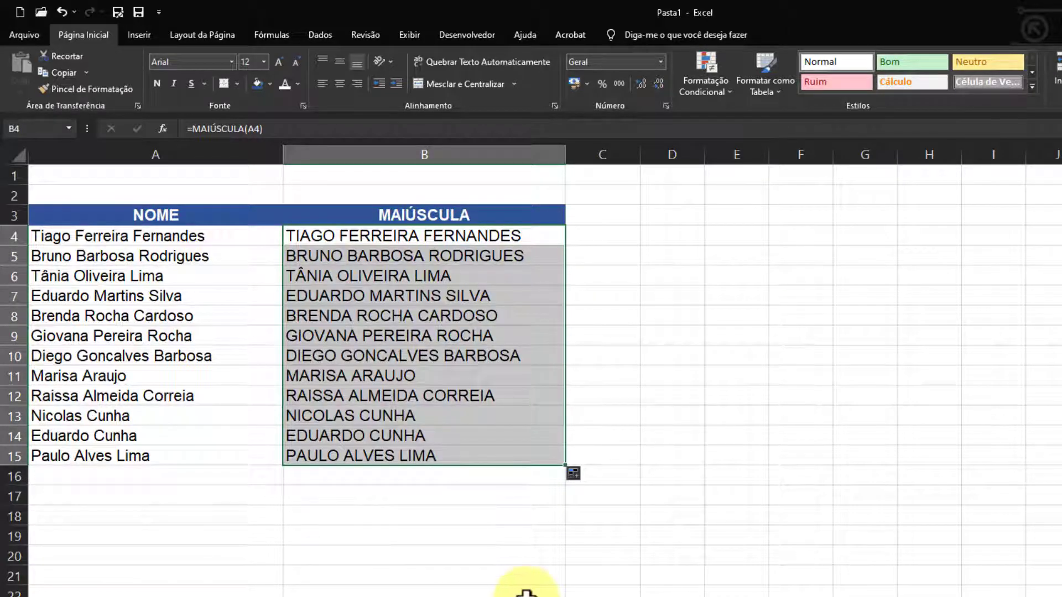
pyautogui.hotkey('ctrl', 'z')
pyautogui.doubleClick(566, 245)
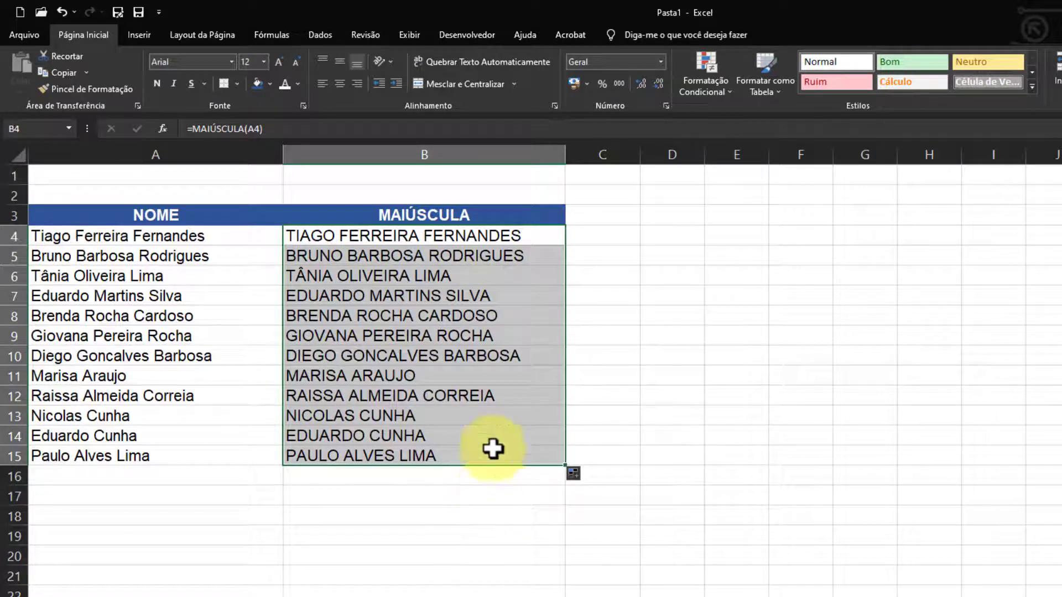
# Compare names in A4:A15 with the uppercase results and extend the formula further down column B
pyautogui.click(486, 498)
pyautogui.moveTo(198, 236); pyautogui.dragTo(197, 451)
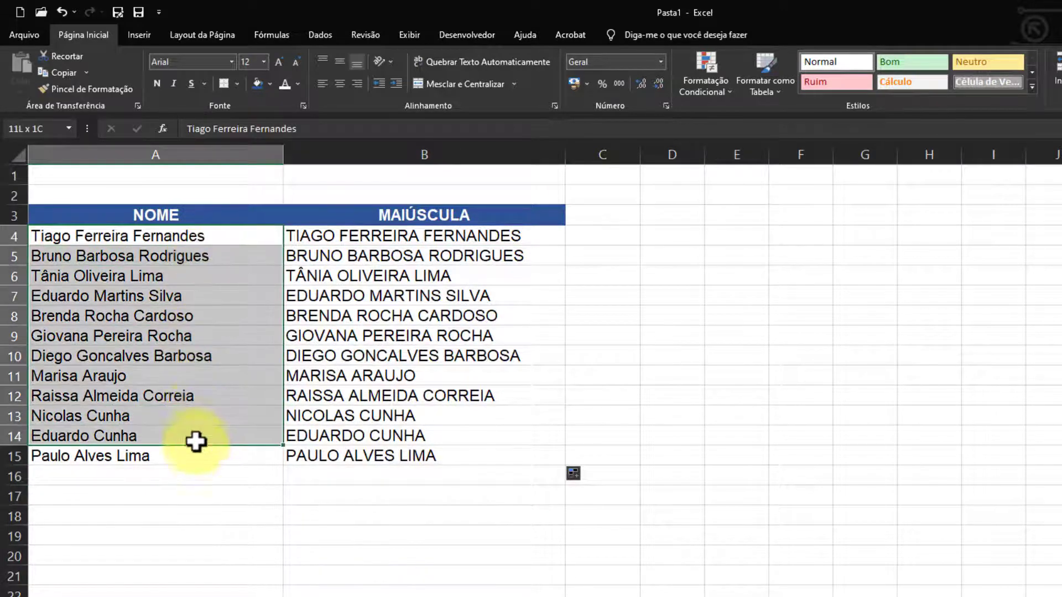
pyautogui.moveTo(415, 236); pyautogui.dragTo(455, 467)
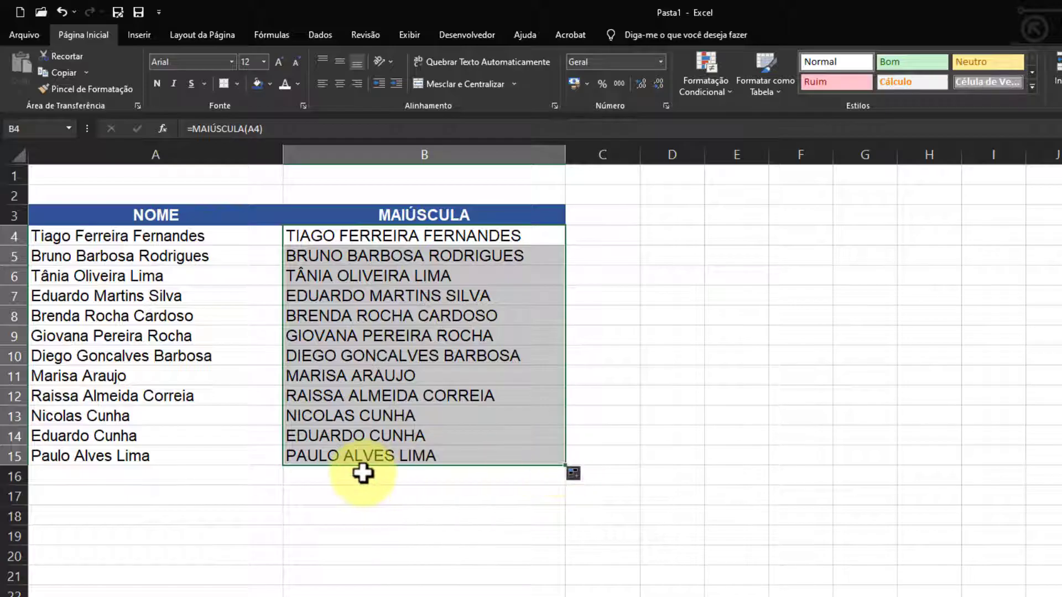
pyautogui.moveTo(567, 470); pyautogui.dragTo(563, 595)
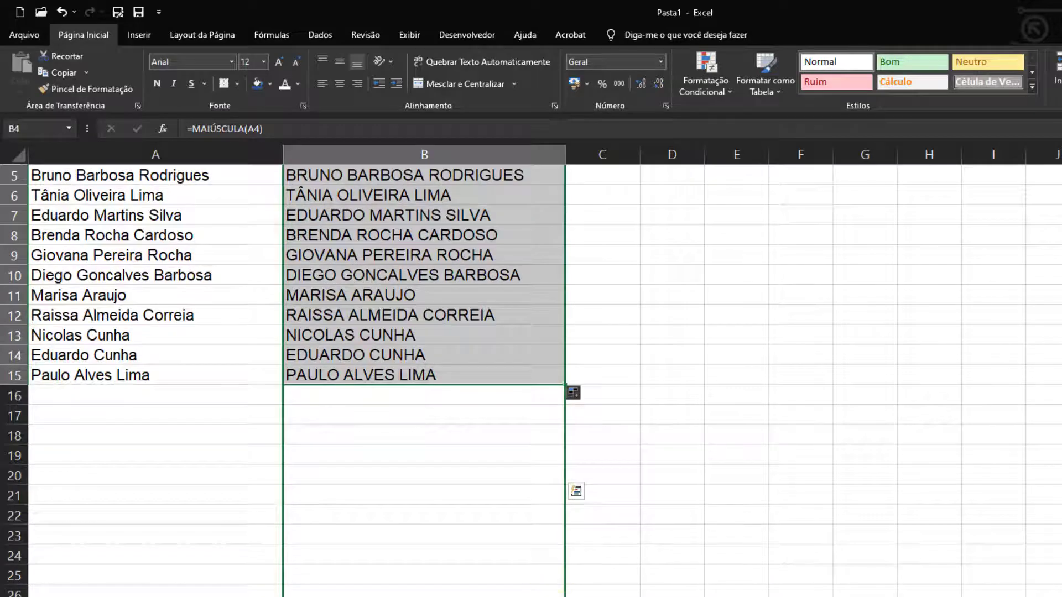
pyautogui.moveTo(562, 594); pyautogui.dragTo(438, 559)
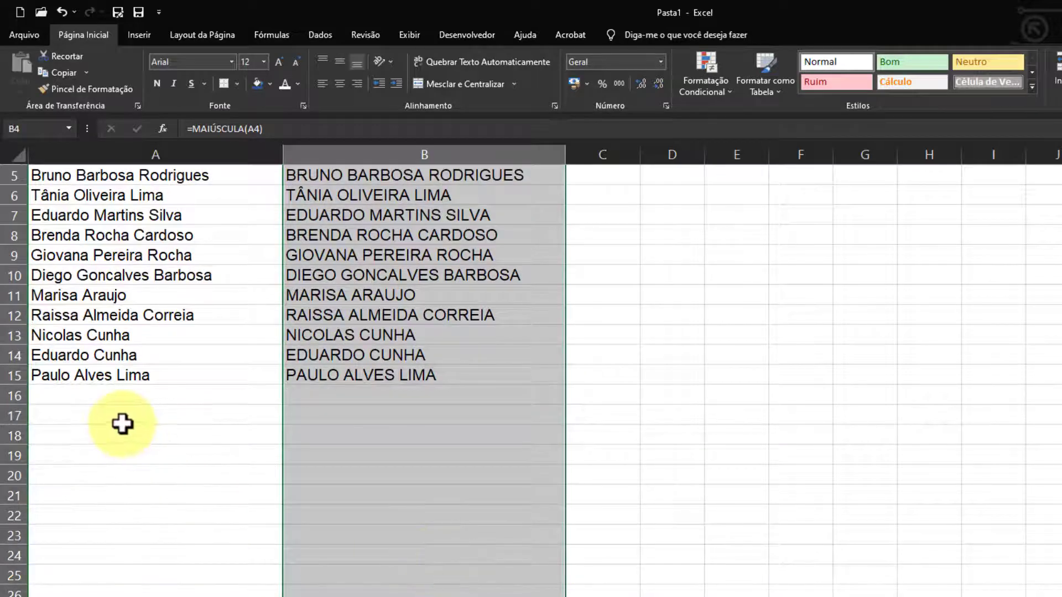
# Type a new full name in lowercase into A16
pyautogui.click(91, 398)
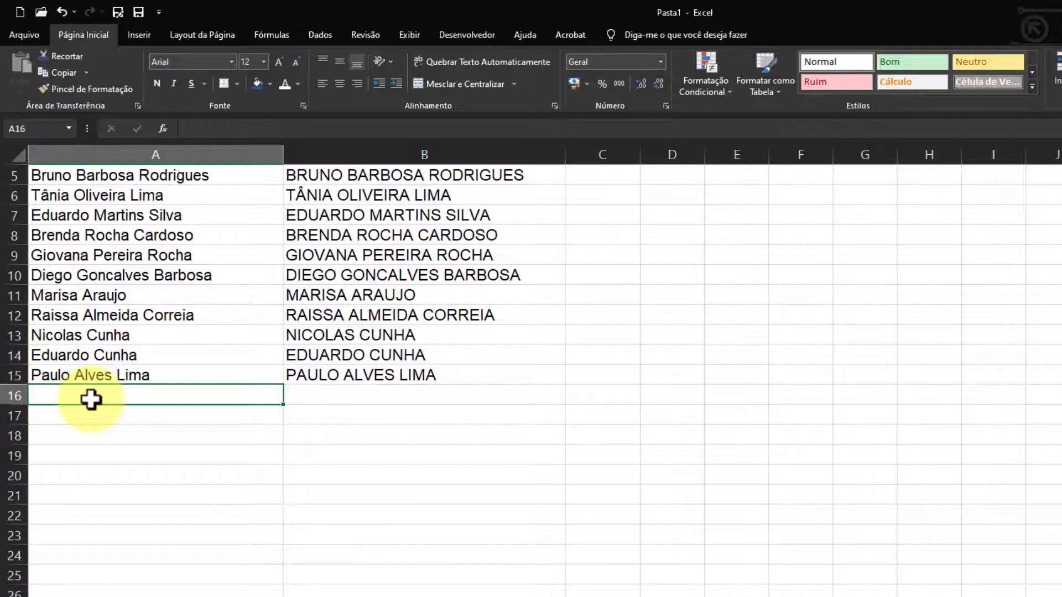
pyautogui.write('b')
pyautogui.press('BackSpace')
pyautogui.write('br')
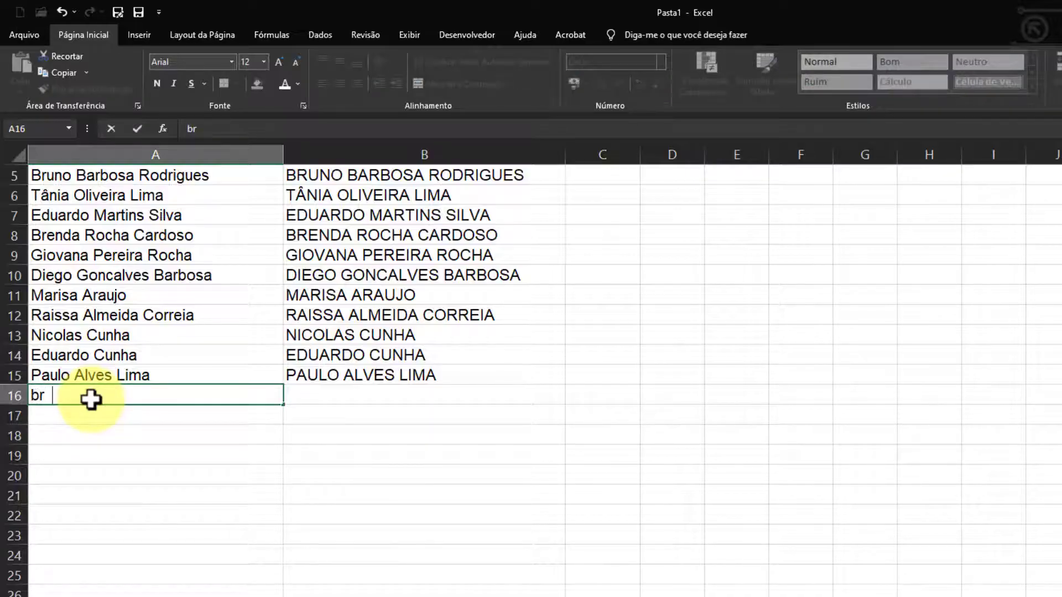
pyautogui.write('una r')
pyautogui.write('odrig')
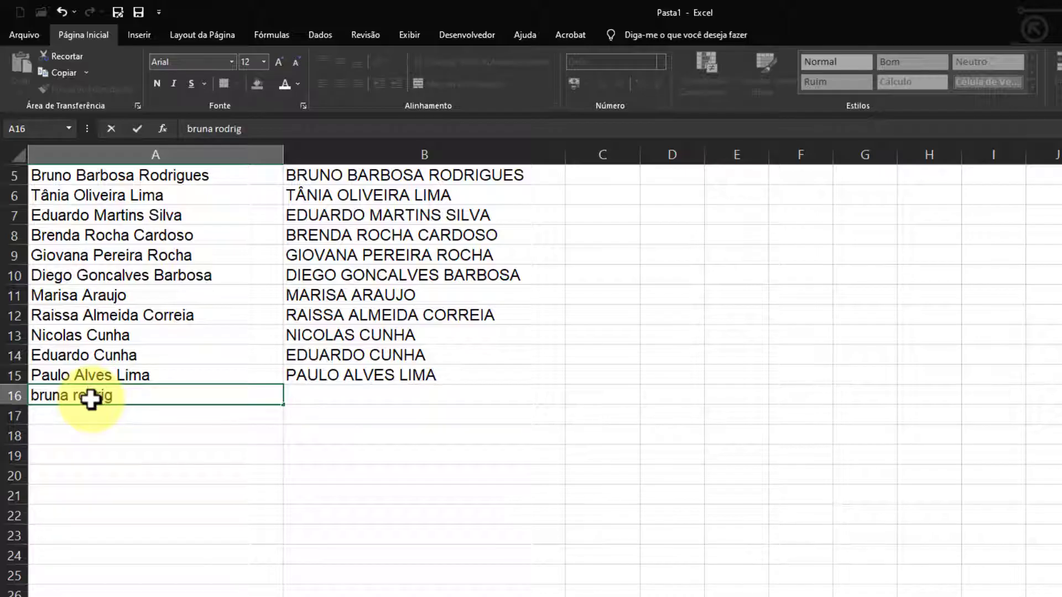
pyautogui.write('ues')
pyautogui.press('Return')
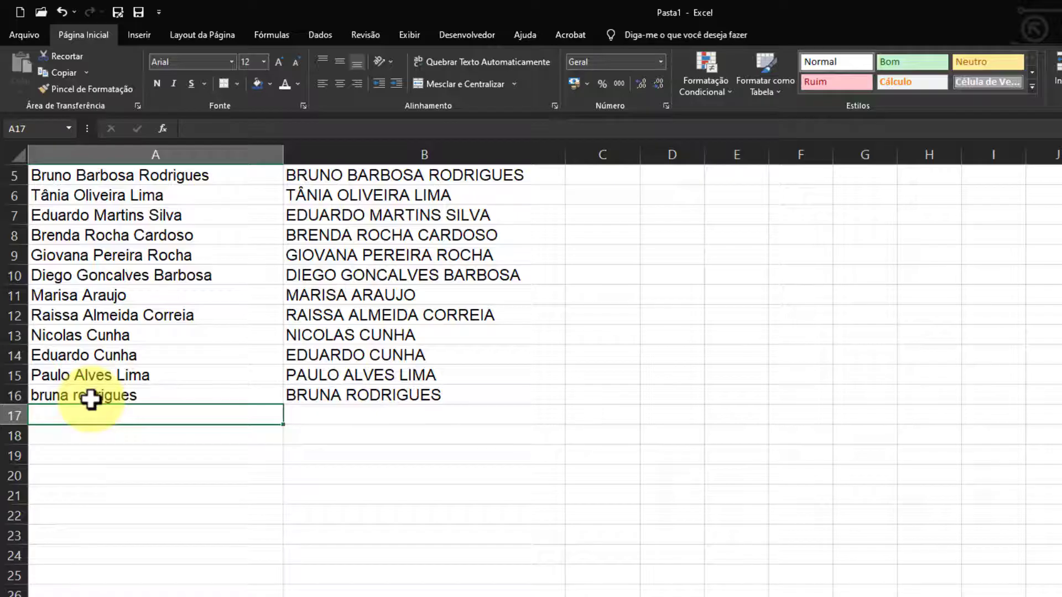
pyautogui.scroll(2, 338, 492)
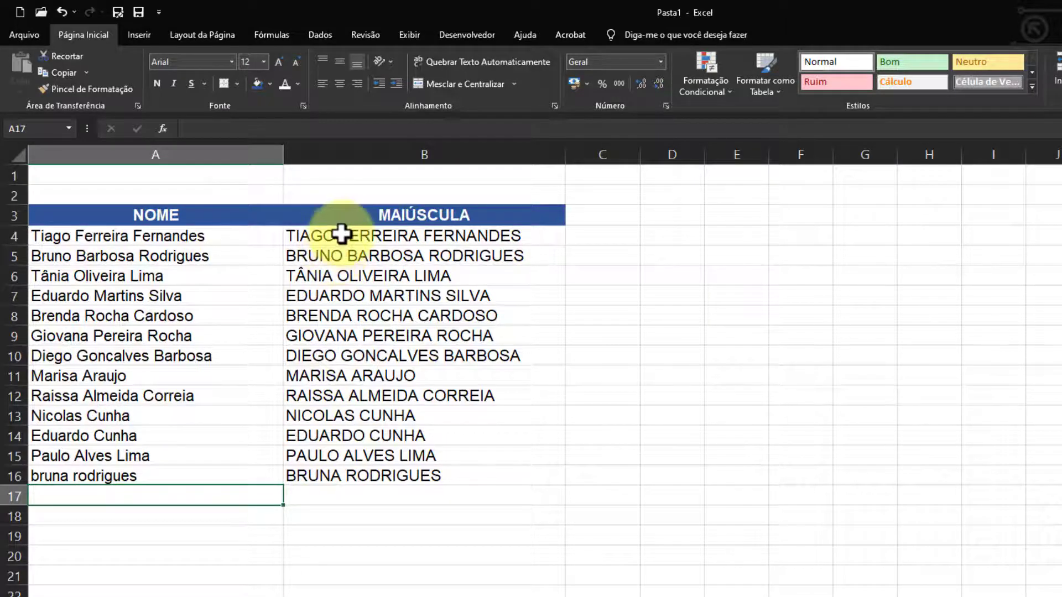
# Select A4:A16 and B4:B16 to compare the names with their uppercase versions
pyautogui.moveTo(341, 234); pyautogui.dragTo(356, 474)
pyautogui.click(97, 238)
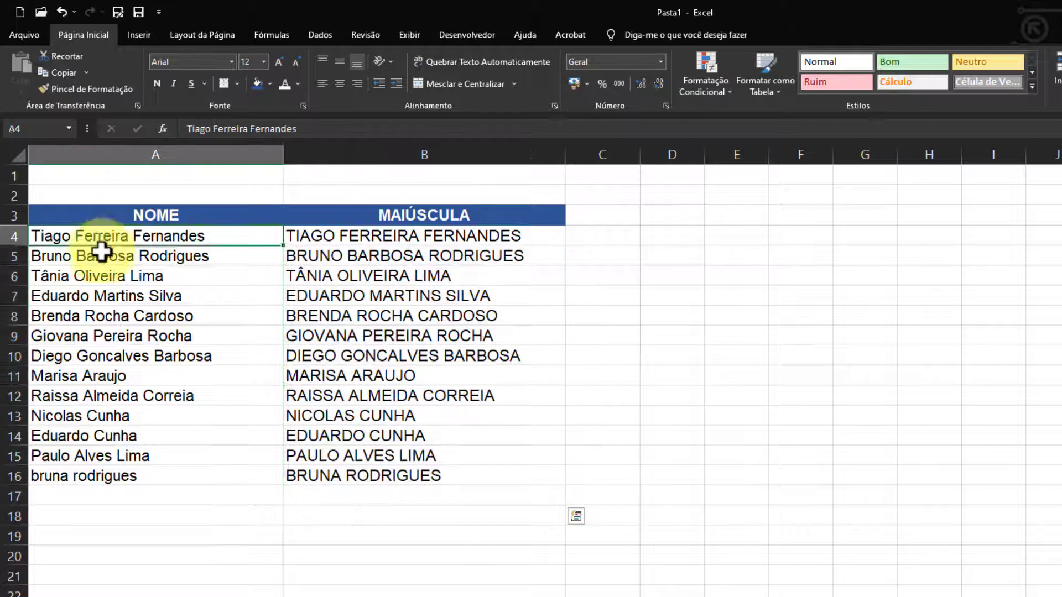
pyautogui.moveTo(101, 251); pyautogui.dragTo(97, 474)
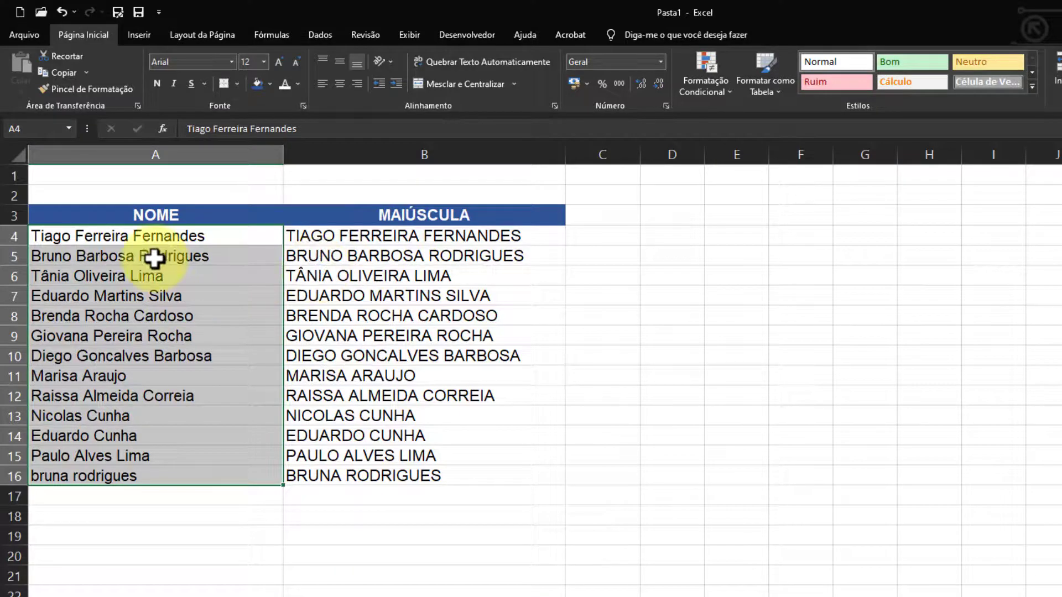
pyautogui.press('Down')
pyautogui.press('Down')
pyautogui.press('Down')
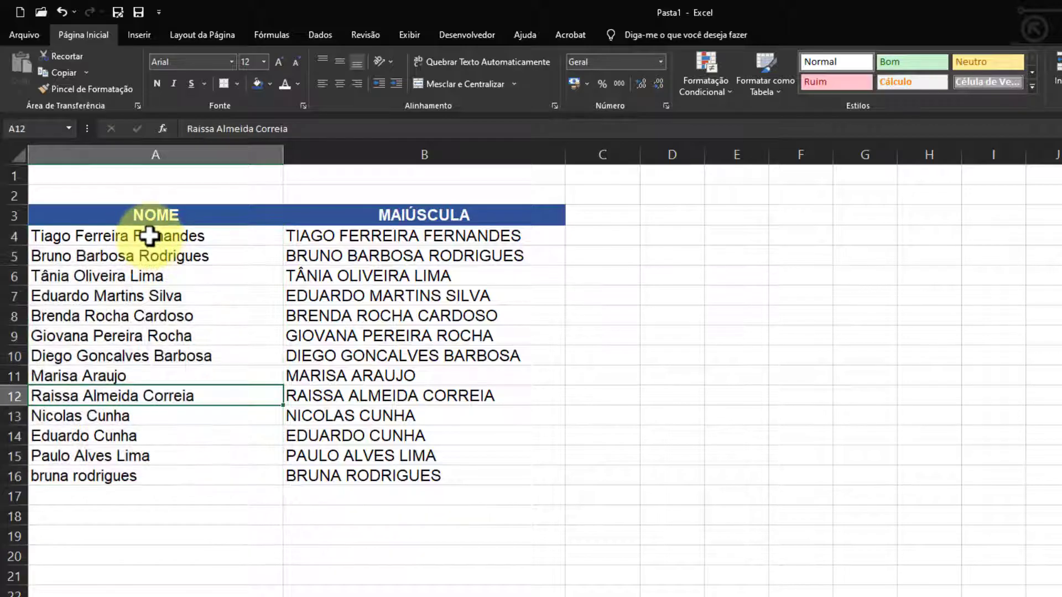
pyautogui.moveTo(148, 236); pyautogui.dragTo(155, 475)
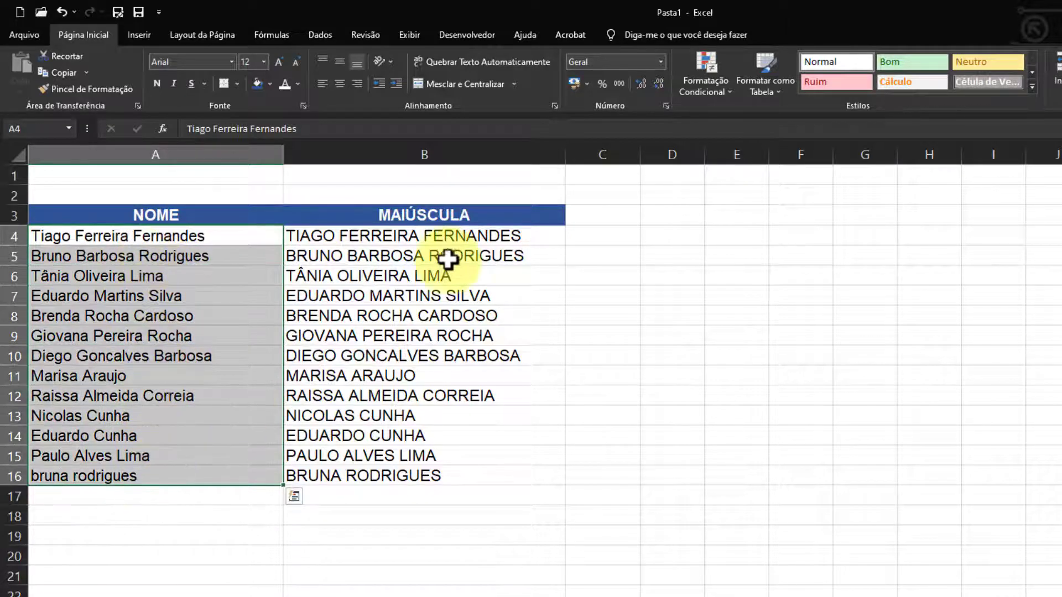
pyautogui.moveTo(441, 238); pyautogui.dragTo(440, 473)
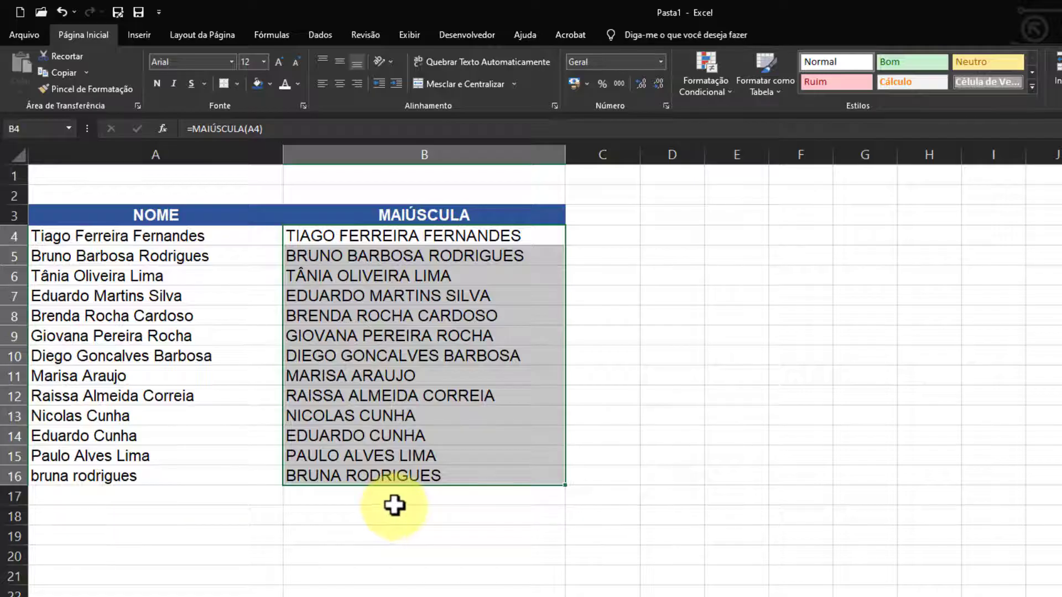
pyautogui.click(395, 505)
pyautogui.moveTo(417, 236); pyautogui.dragTo(427, 471)
pyautogui.hotkey('ctrl', 'c')
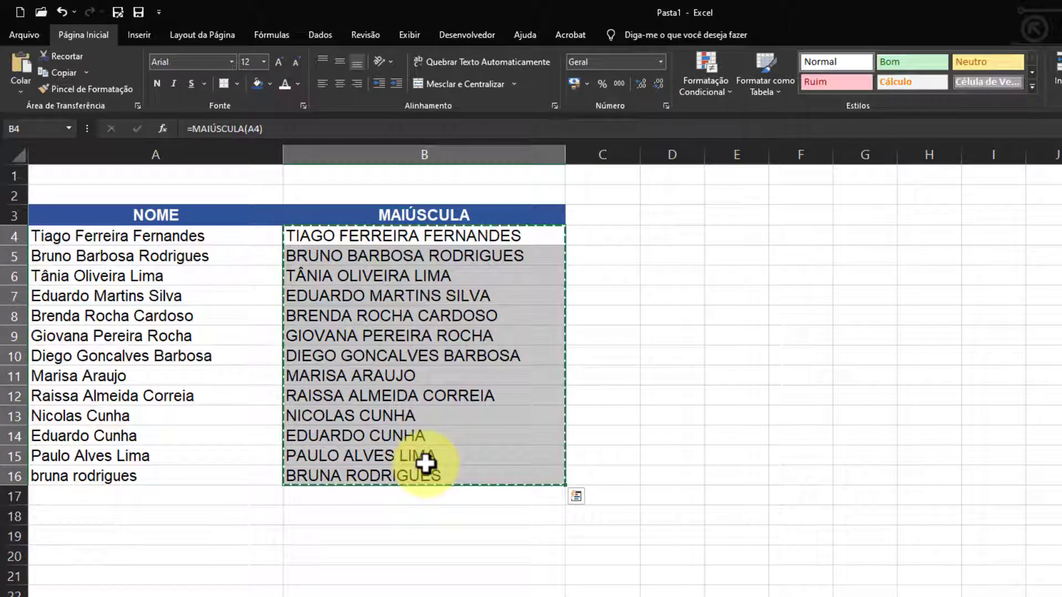
pyautogui.click(162, 236)
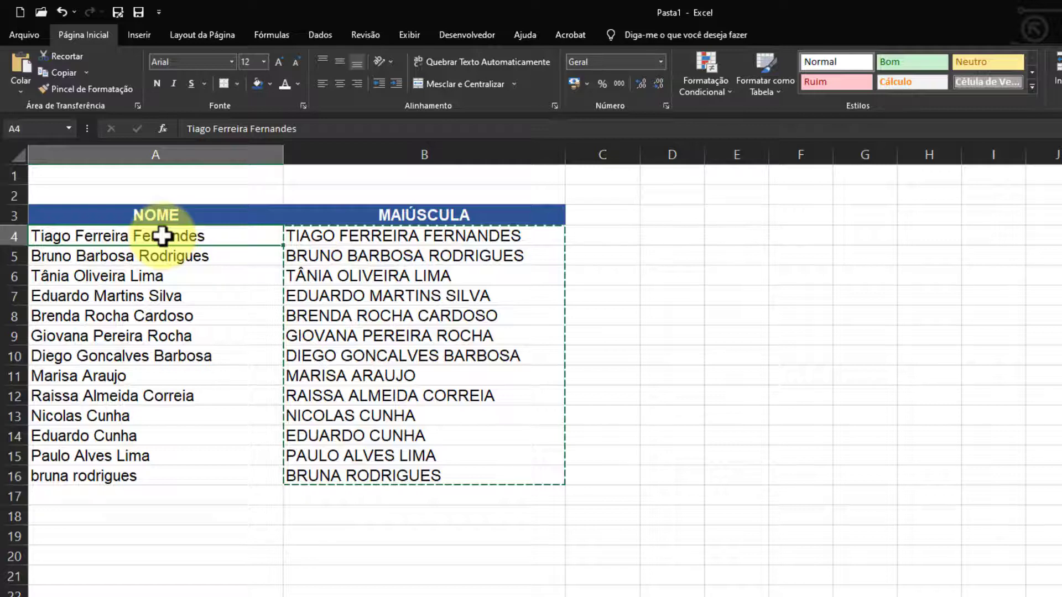
pyautogui.rightClick(162, 235)
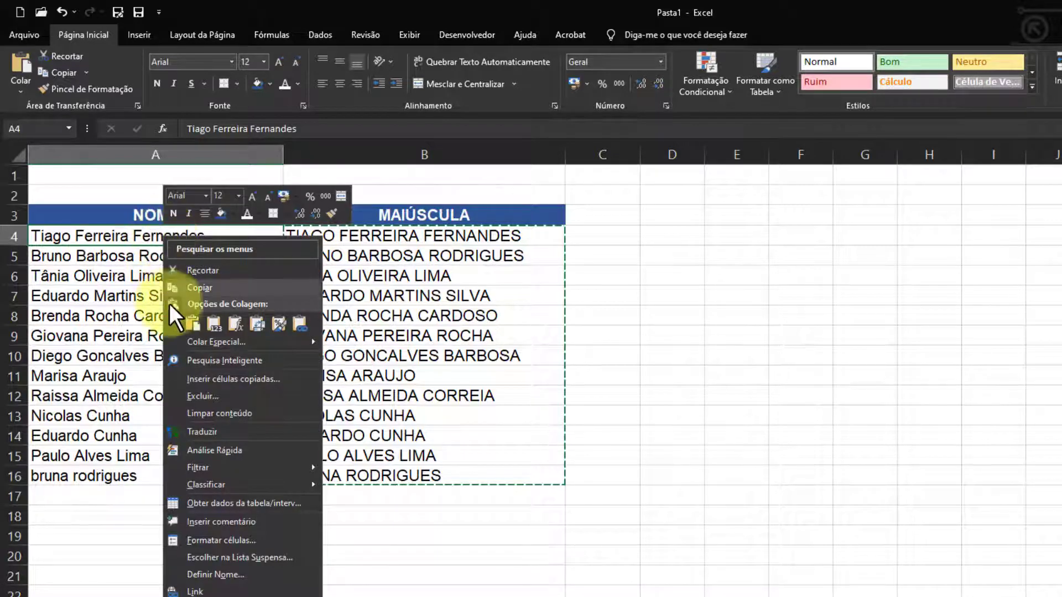
pyautogui.click(213, 324)
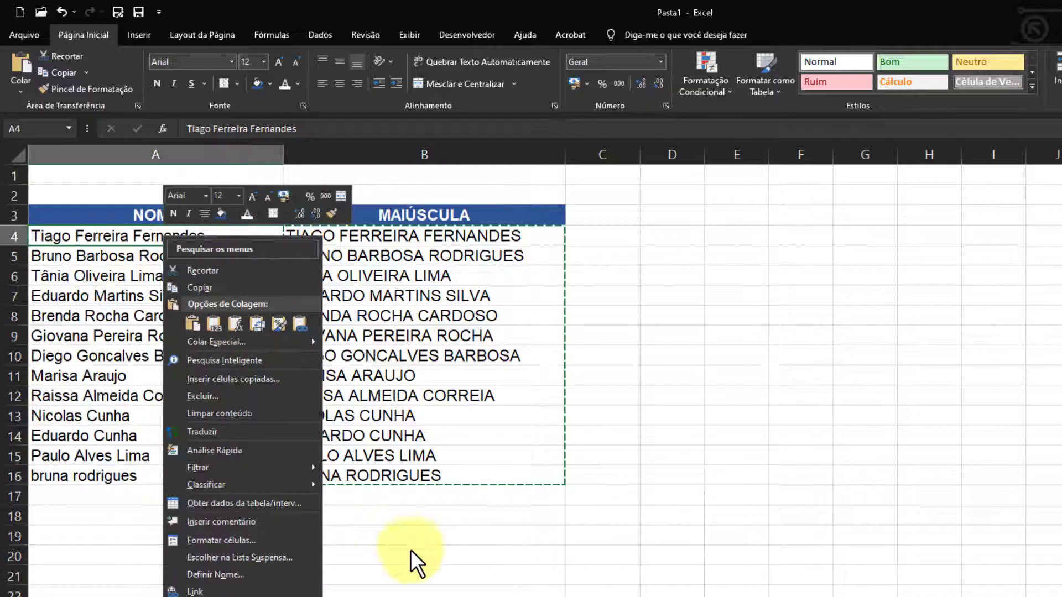
pyautogui.press('Escape')
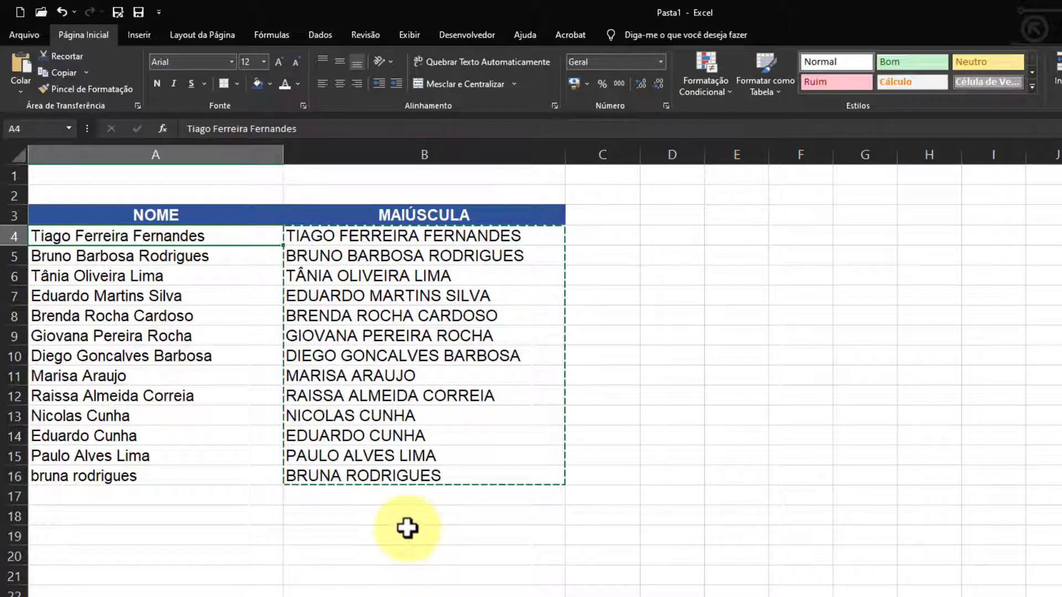
pyautogui.click(407, 528)
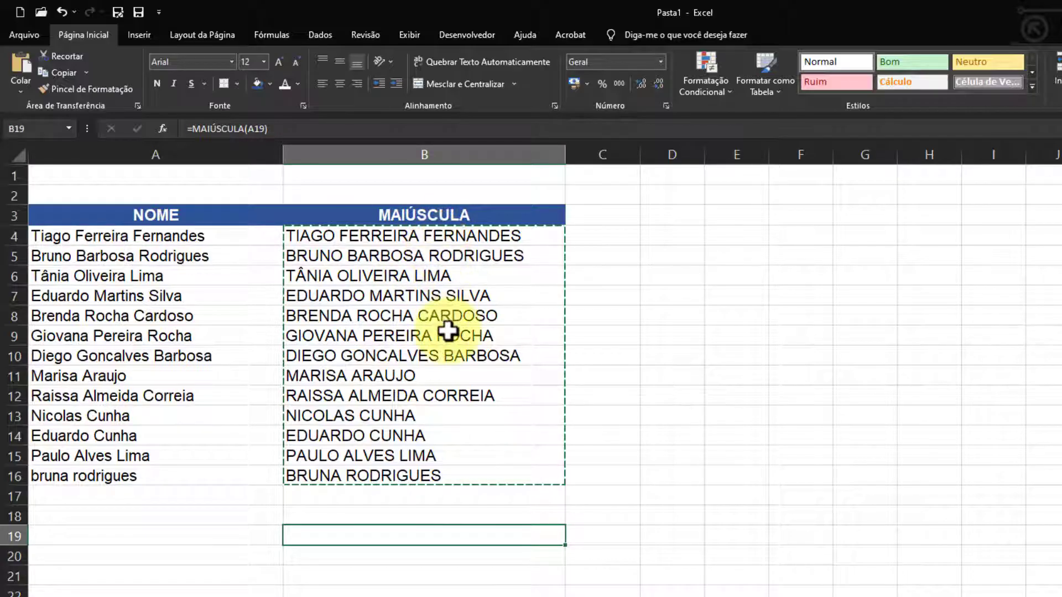
pyautogui.click(169, 234)
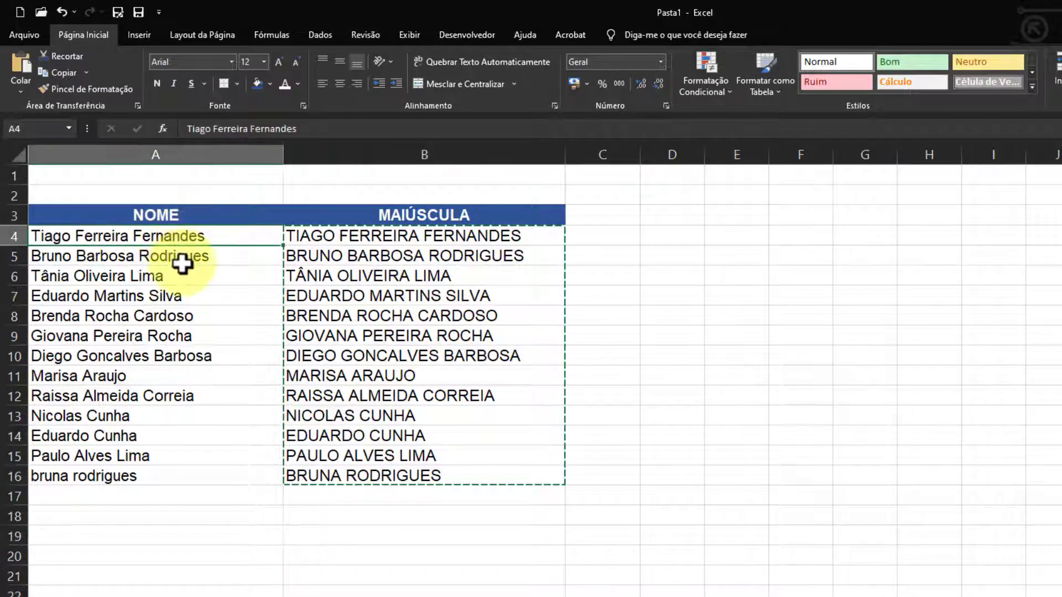
pyautogui.hotkey('ctrl', 'v')
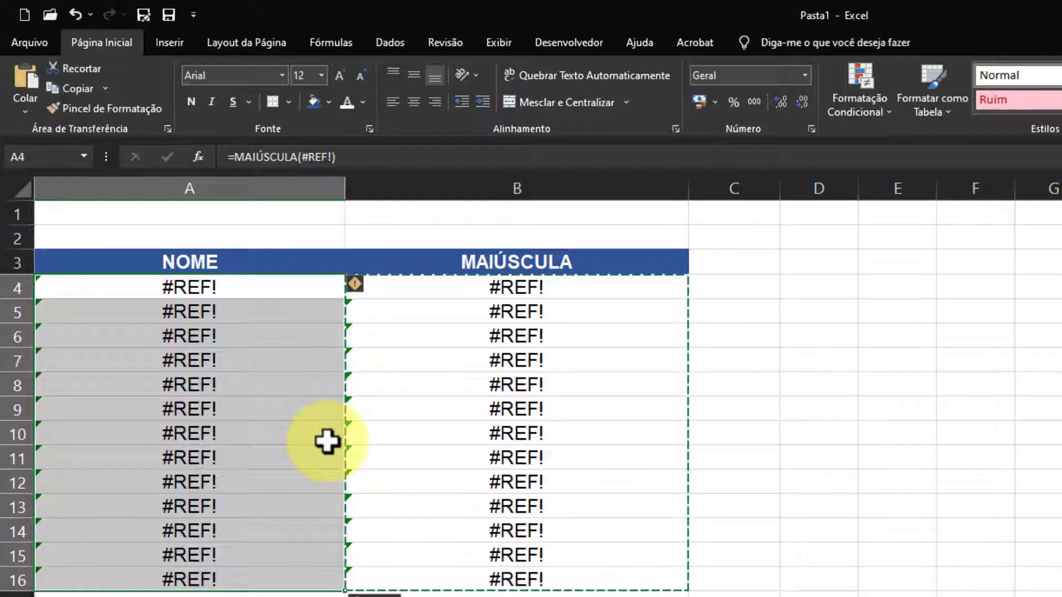
pyautogui.hotkey('ctrl', 'z')
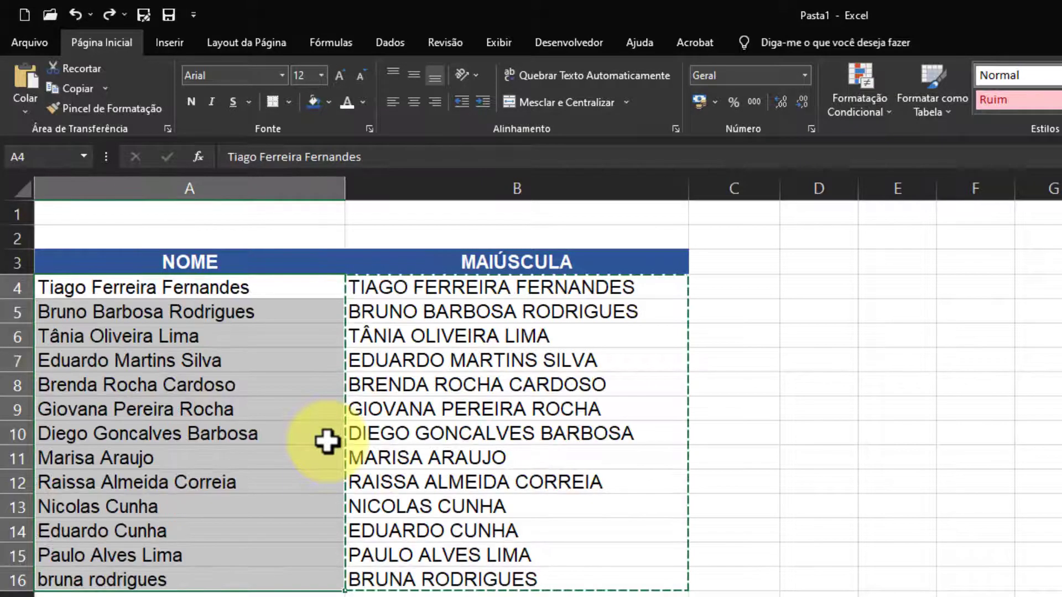
pyautogui.click(241, 285)
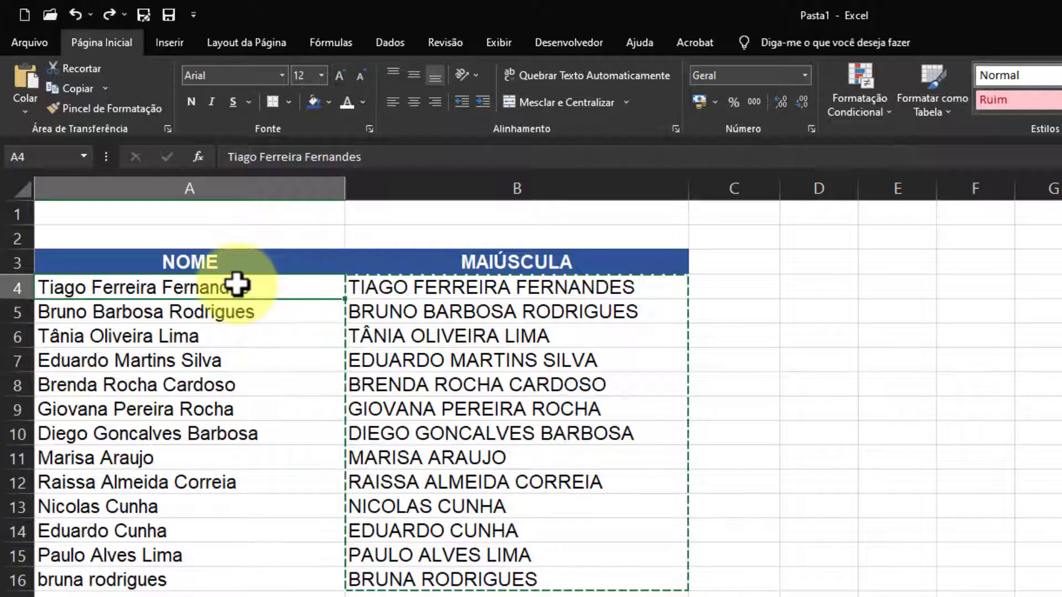
pyautogui.rightClick(241, 285)
pyautogui.click(300, 391)
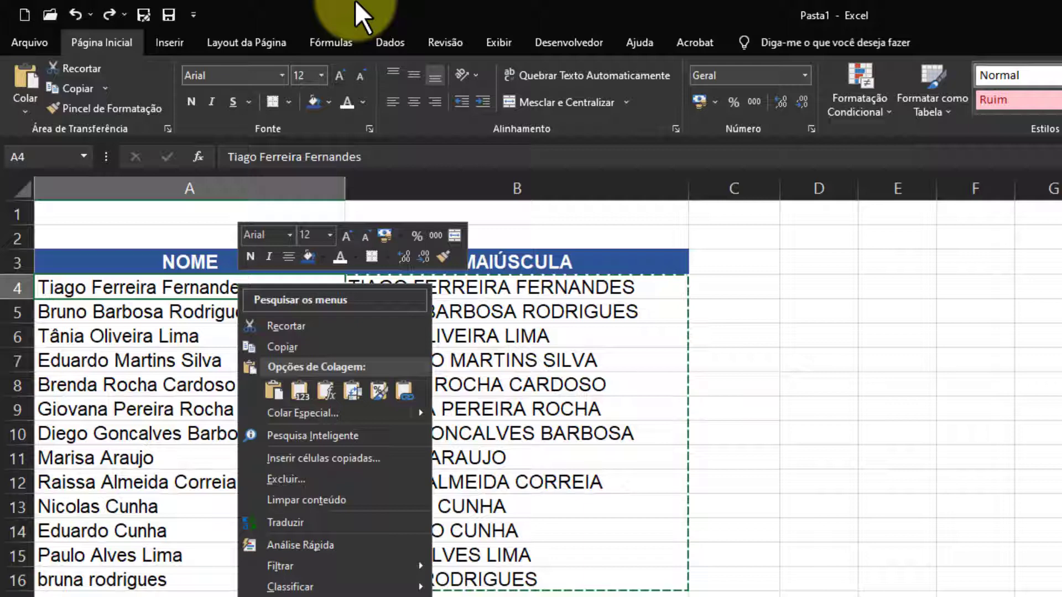
pyautogui.press('Escape')
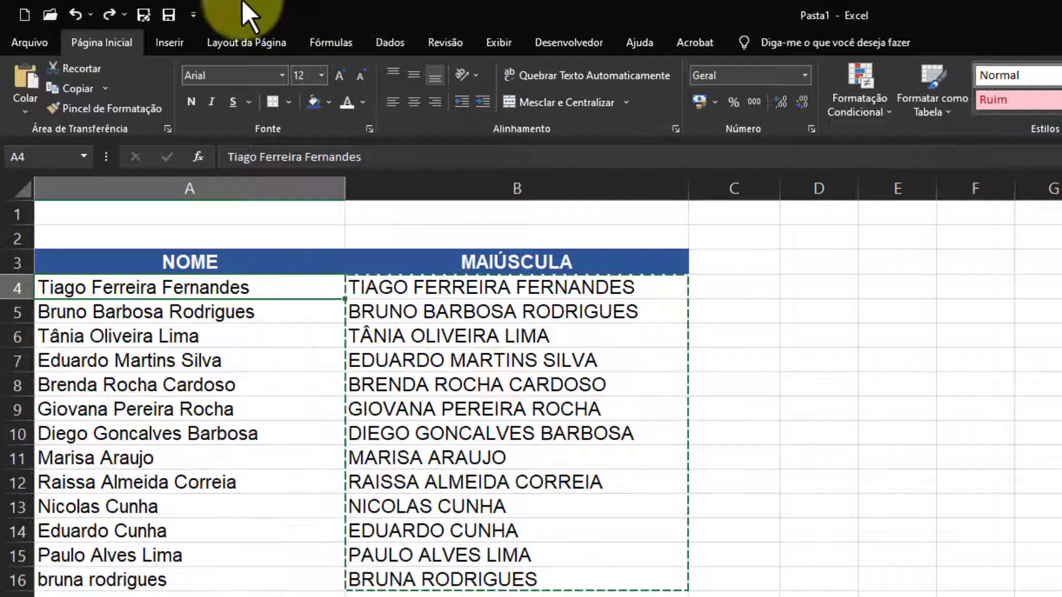
# Paste the copied uppercase results into column A as values only
pyautogui.click(26, 115)
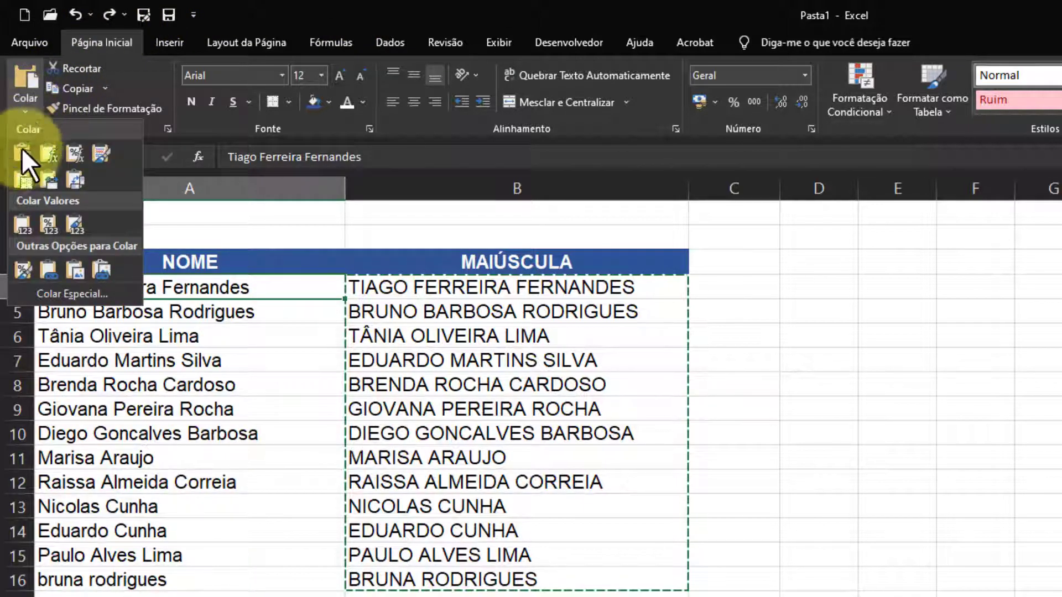
pyautogui.click(22, 227)
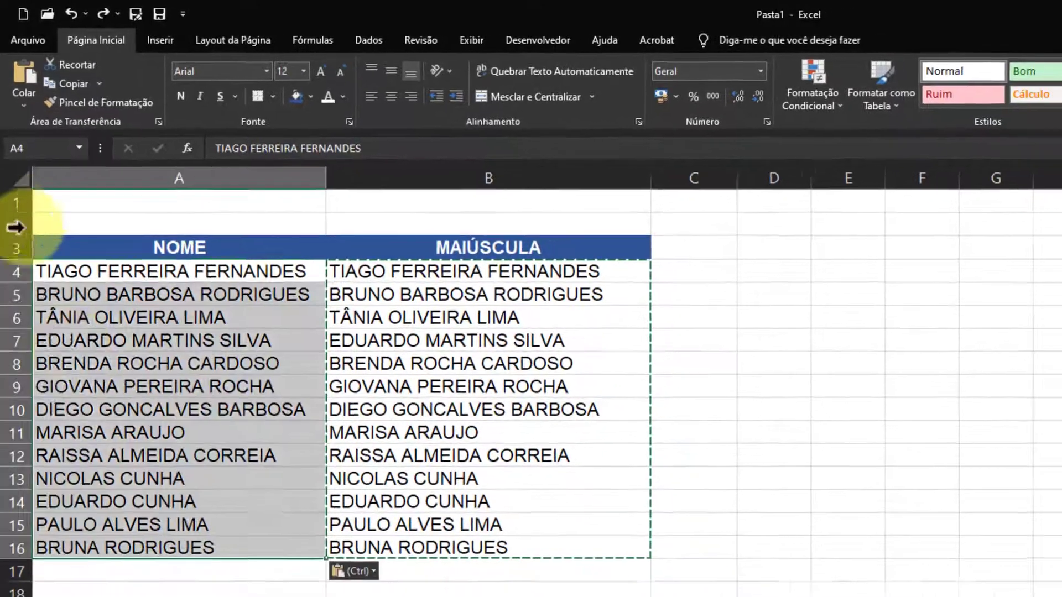
pyautogui.click(225, 541)
pyautogui.click(444, 551)
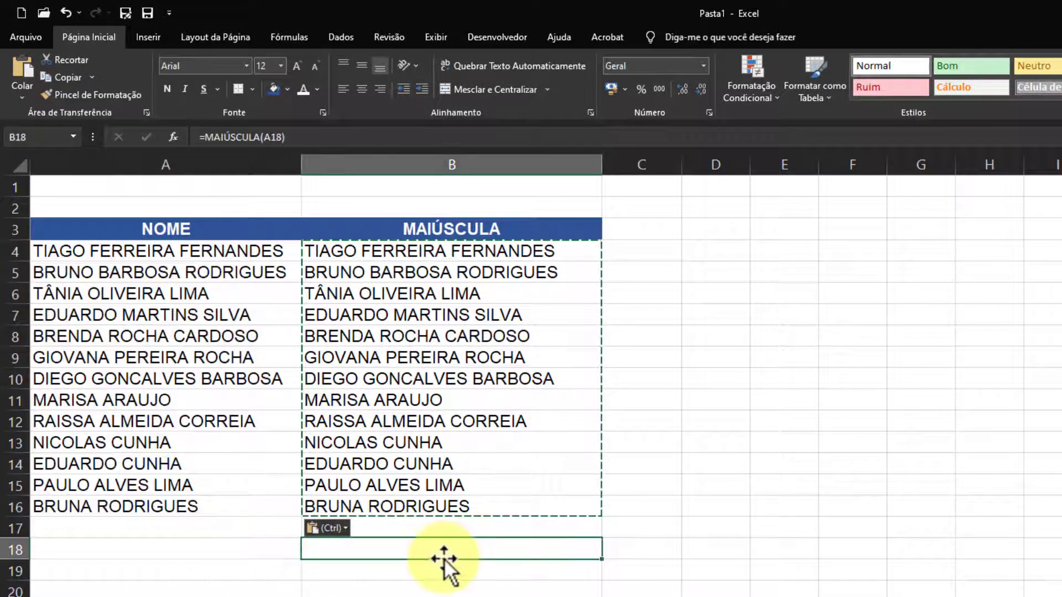
# Clear the uppercase results from column B
pyautogui.moveTo(417, 206); pyautogui.dragTo(416, 589)
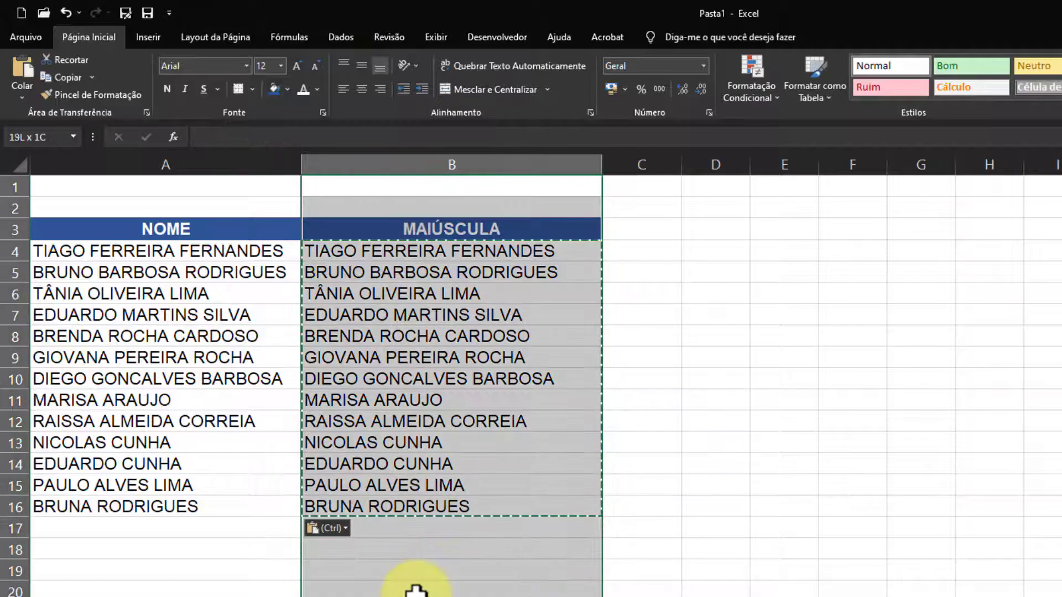
pyautogui.press('Escape')
pyautogui.press('Delete')
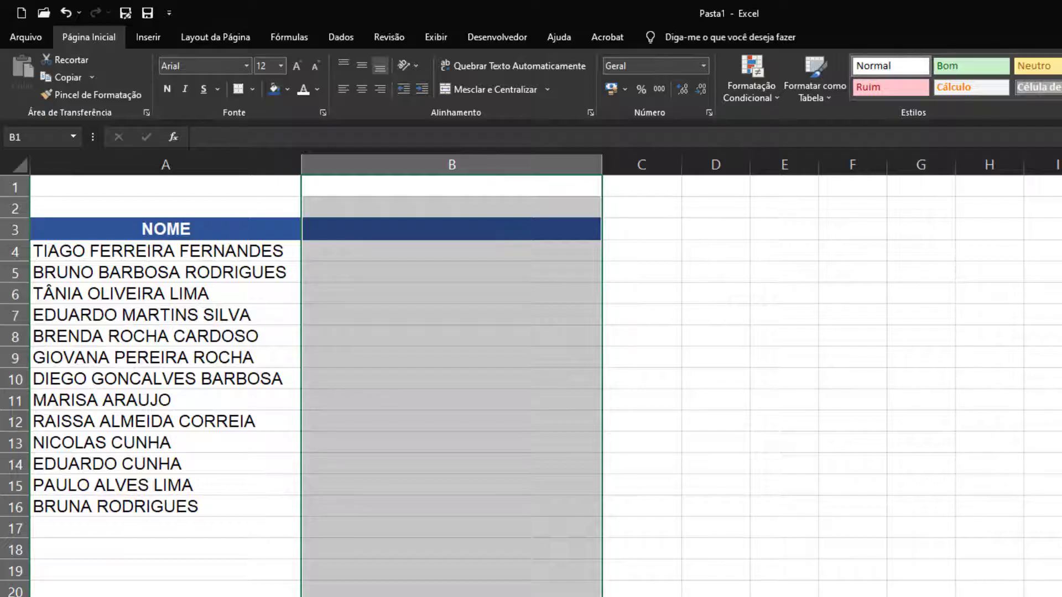
pyautogui.click(639, 594)
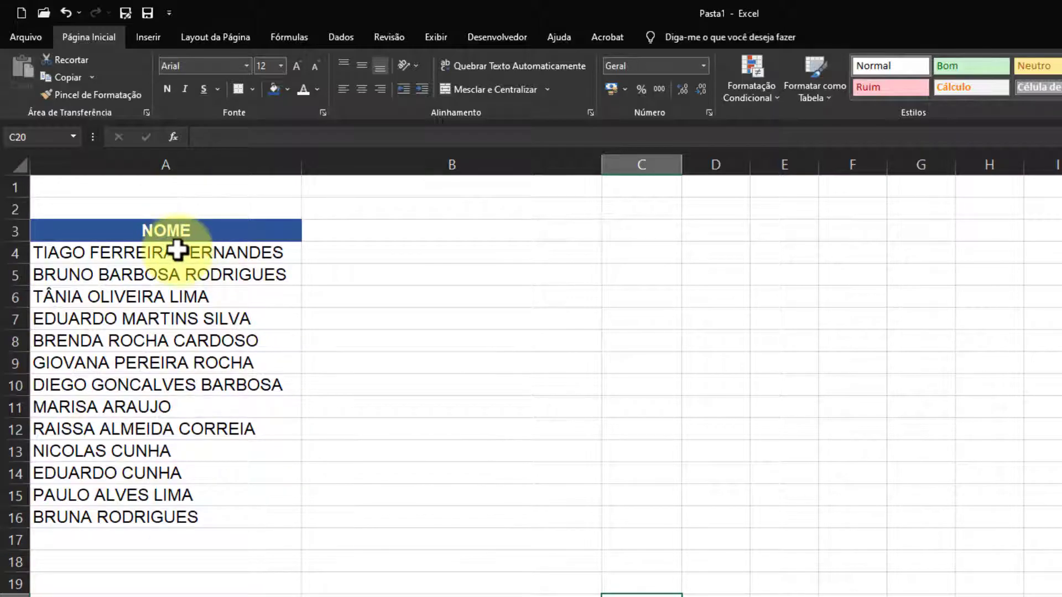
pyautogui.moveTo(177, 250); pyautogui.dragTo(177, 517)
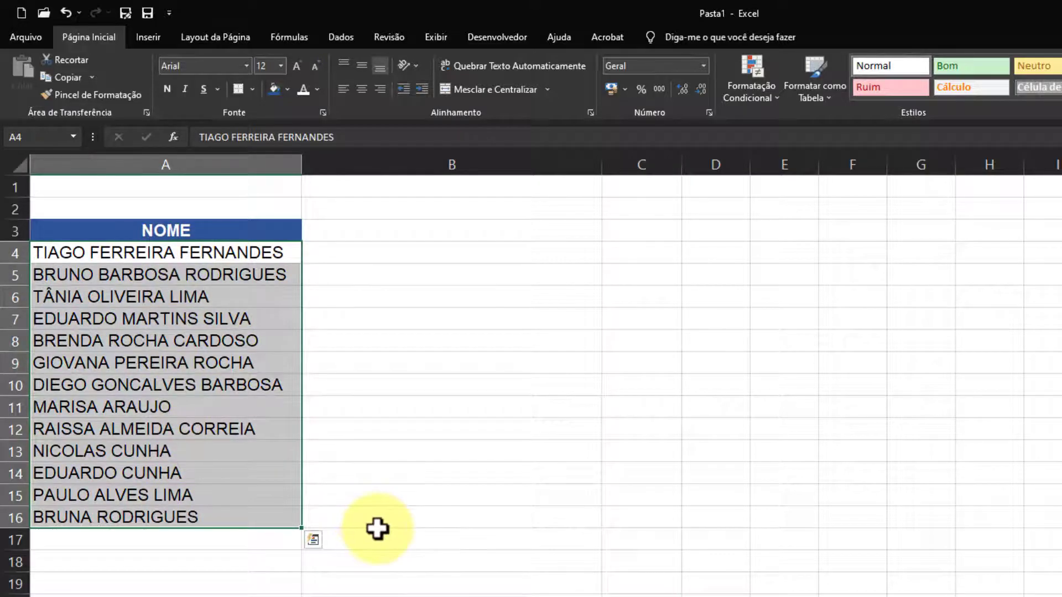
# Undo twice to restore column B and the mixed-case names, then go to the e-mail sheet
pyautogui.click(423, 560)
pyautogui.hotkey('ctrl', 'z')
pyautogui.hotkey('ctrl', 'z')
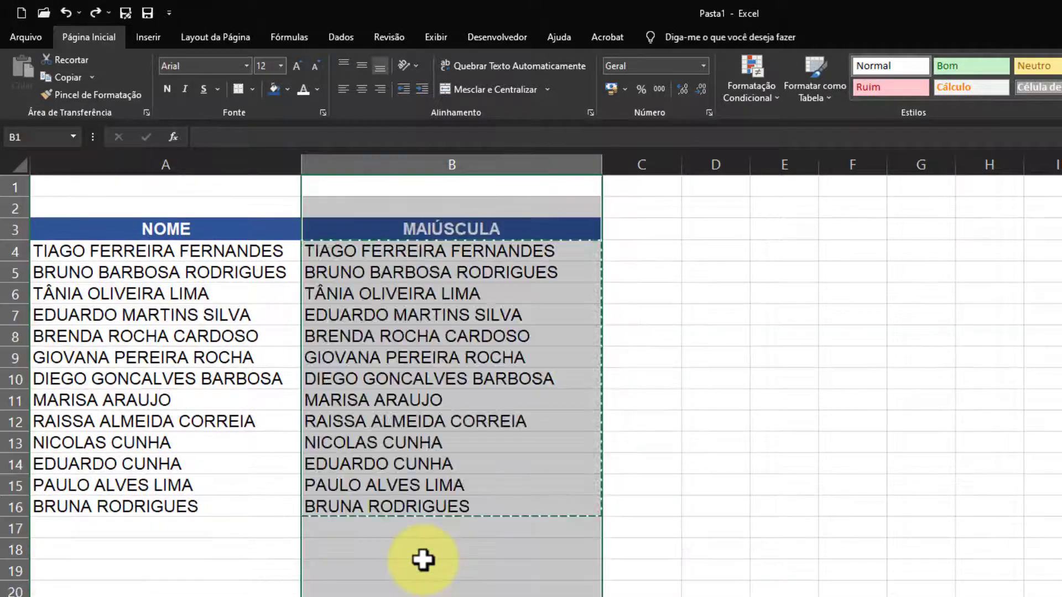
pyautogui.hotkey('ctrl', 'z')
pyautogui.click(458, 571)
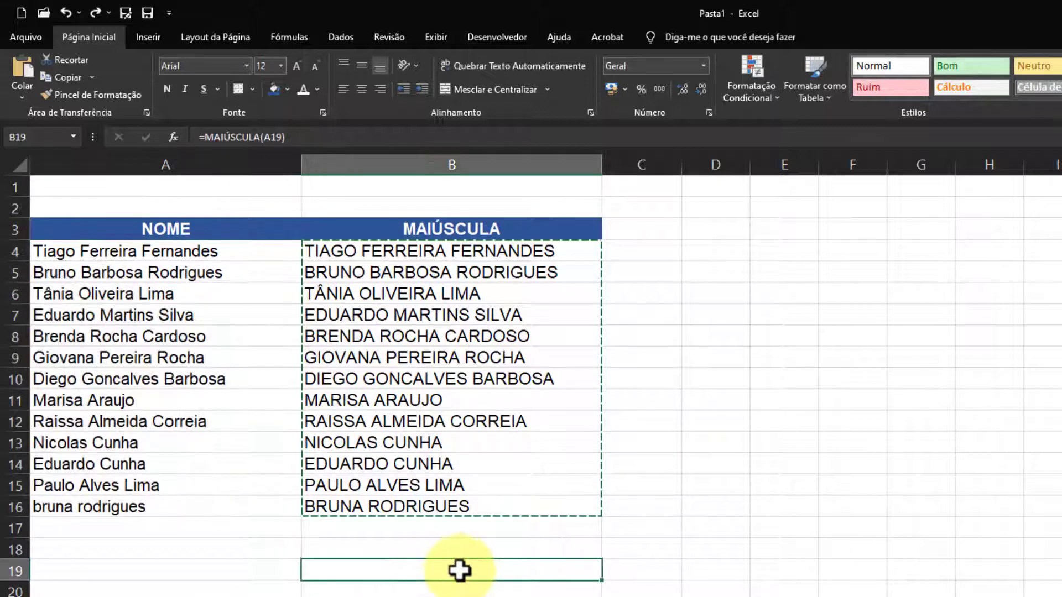
pyautogui.press('Escape')
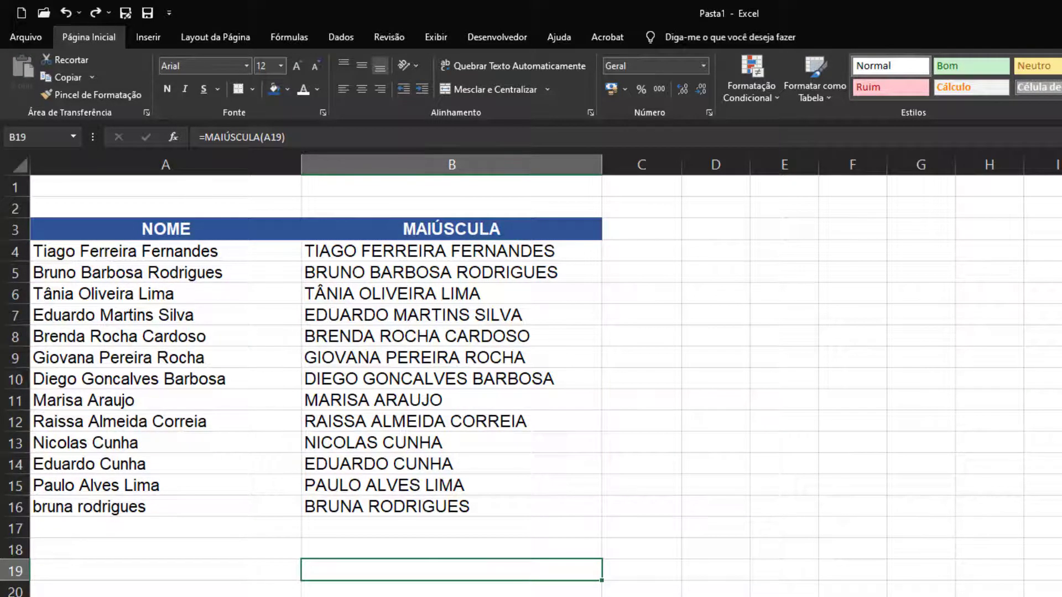
pyautogui.hotkey('ctrl', 'pagedown')
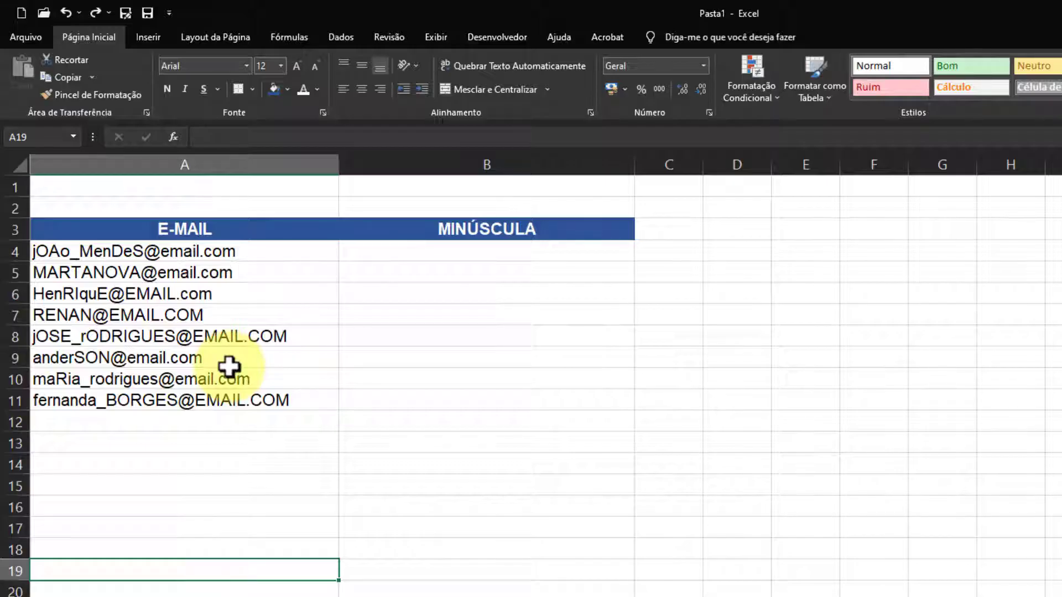
# Enter =MINÚSCULA(A4) in B4 to show the first e-mail address in lowercase
pyautogui.click(437, 250)
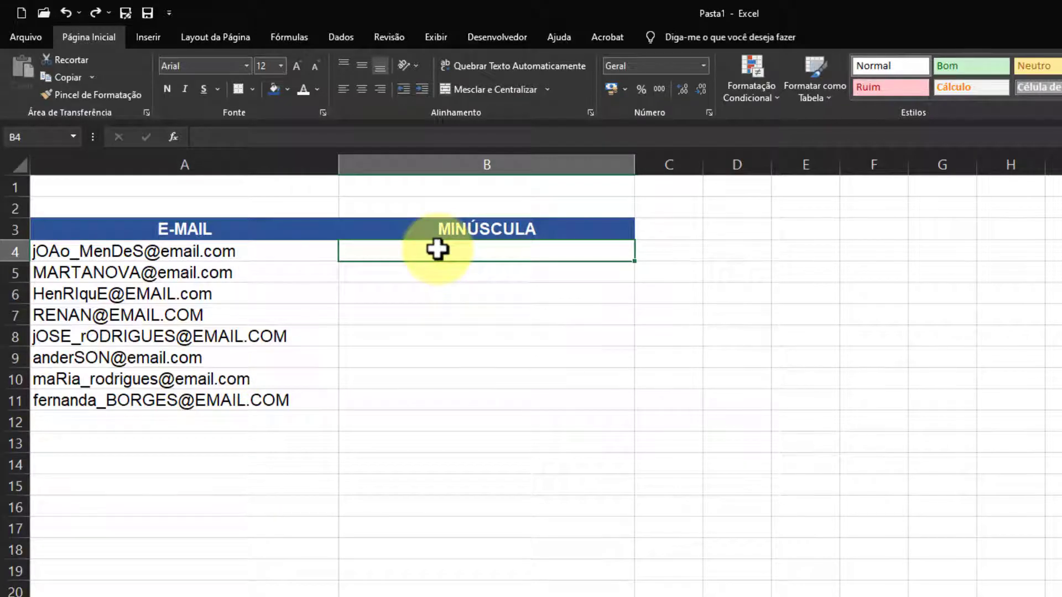
pyautogui.write('=')
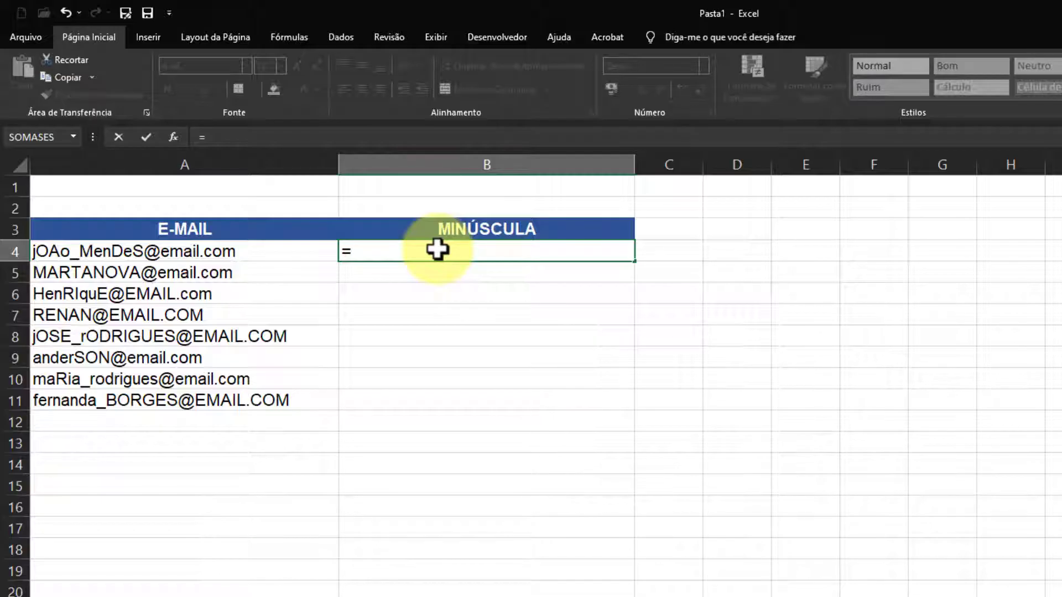
pyautogui.write('MIN')
pyautogui.press('Tab')
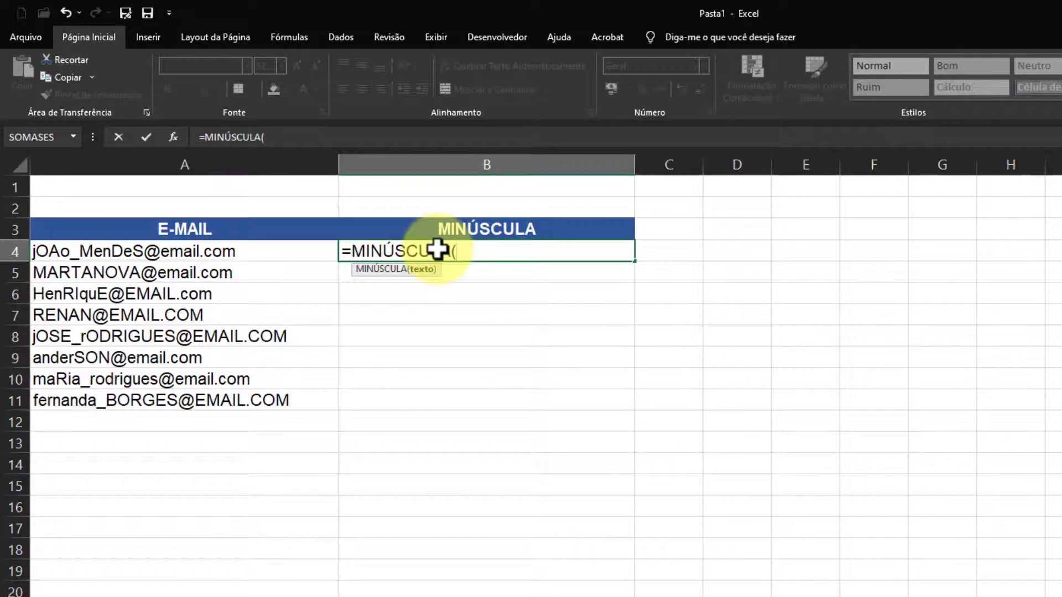
pyautogui.click(203, 250)
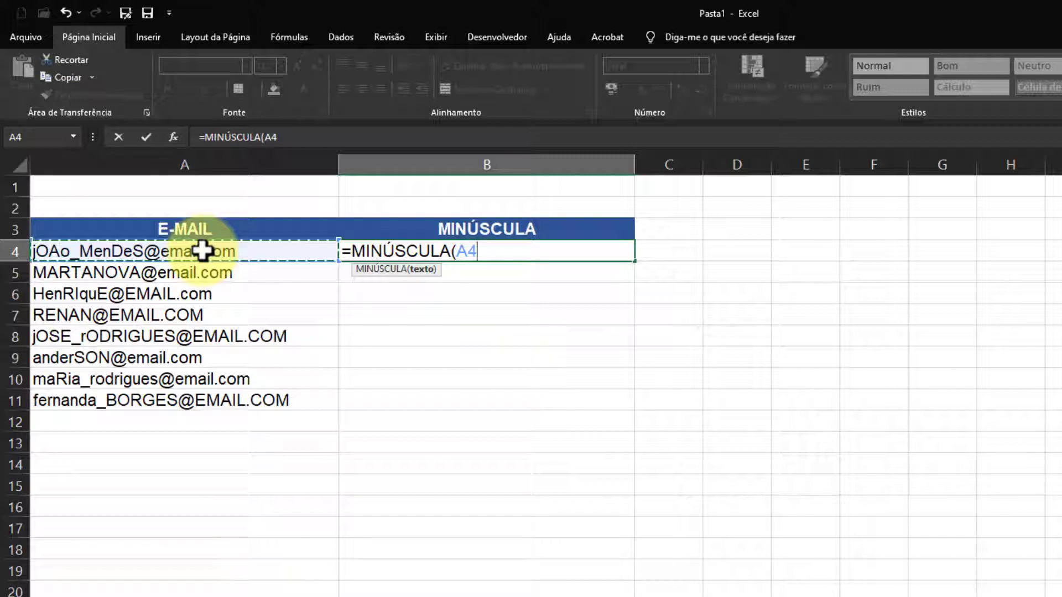
pyautogui.write(')')
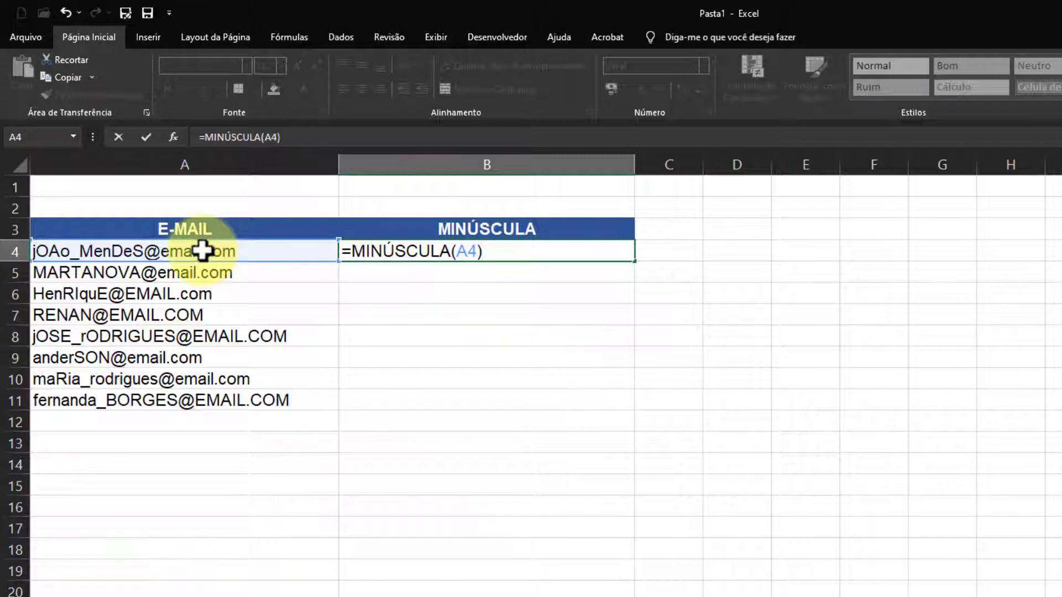
pyautogui.press('Return')
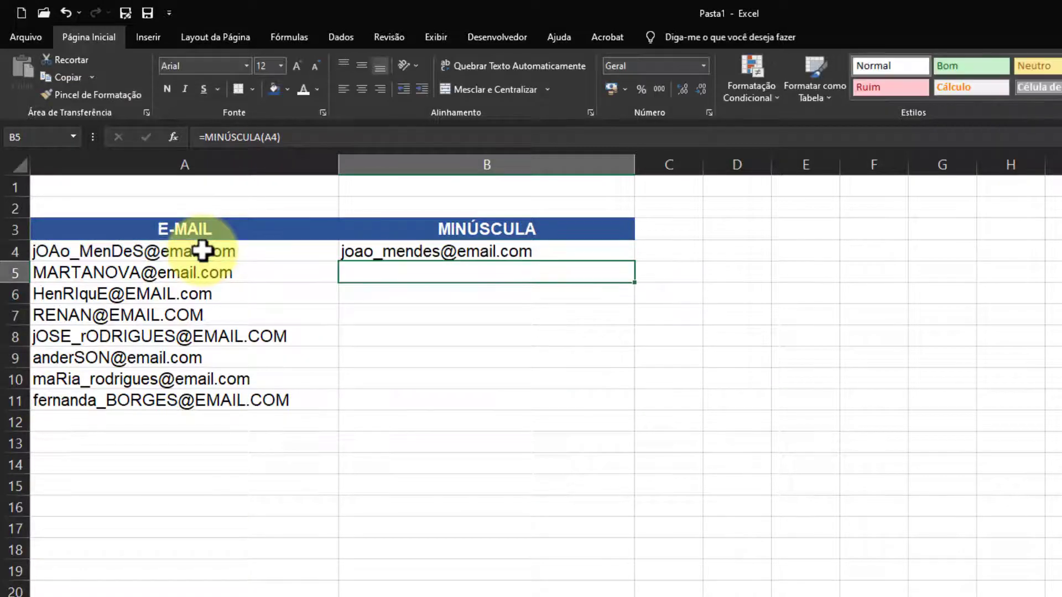
# Fill the MINÚSCULA formula down B4:B11 and copy the lowercase results
pyautogui.click(611, 255)
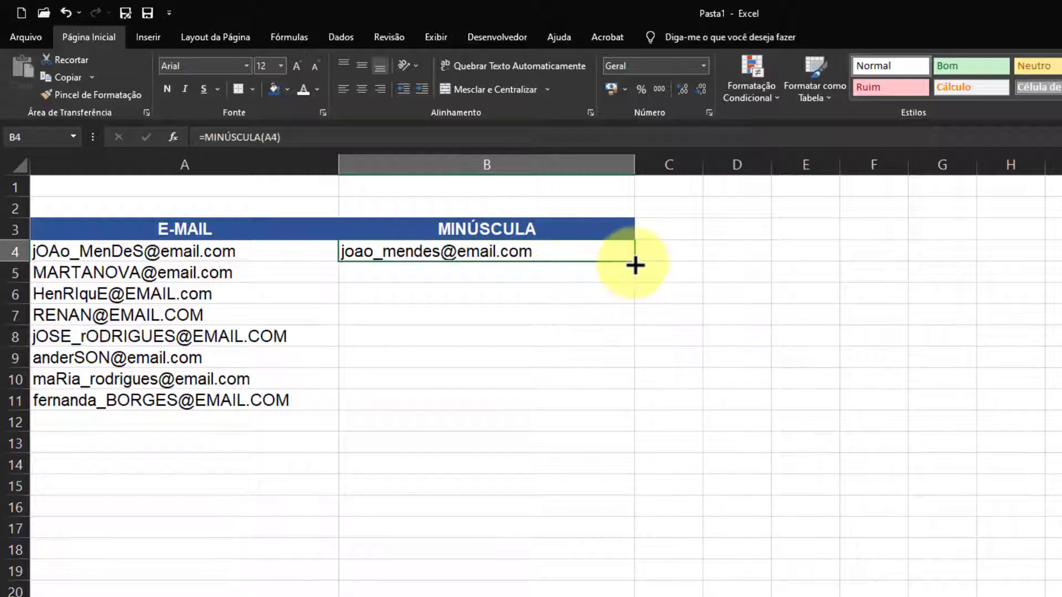
pyautogui.doubleClick(634, 265)
pyautogui.click(559, 467)
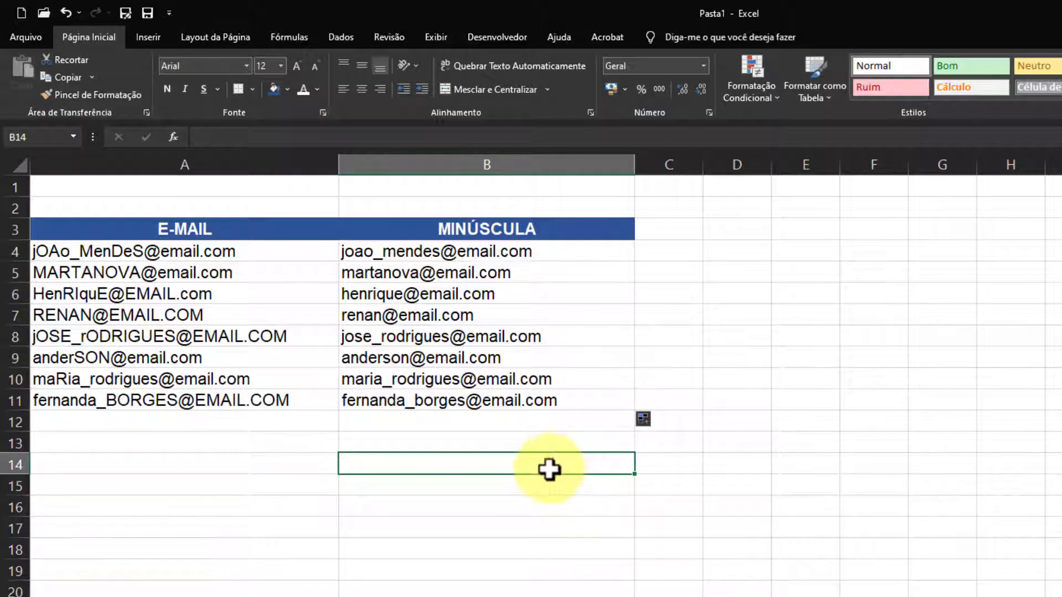
pyautogui.moveTo(533, 249); pyautogui.dragTo(533, 397)
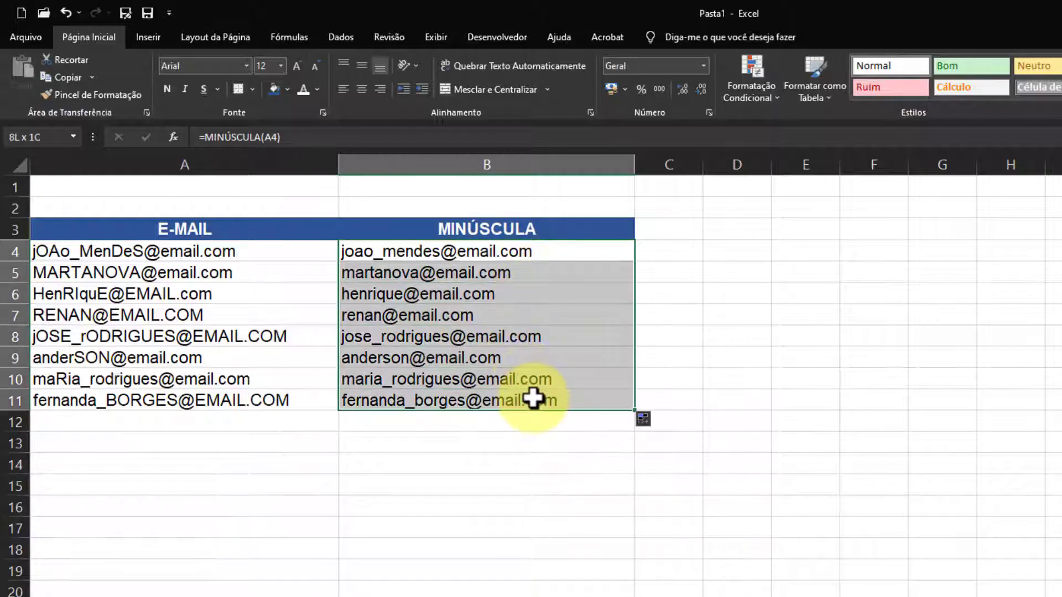
pyautogui.hotkey('ctrl', 'c')
# Paste the lowercase results over A4:A11 as plain values
pyautogui.click(199, 255)
pyautogui.moveTo(199, 255); pyautogui.dragTo(199, 401)
pyautogui.rightClick(199, 402)
pyautogui.click(255, 489)
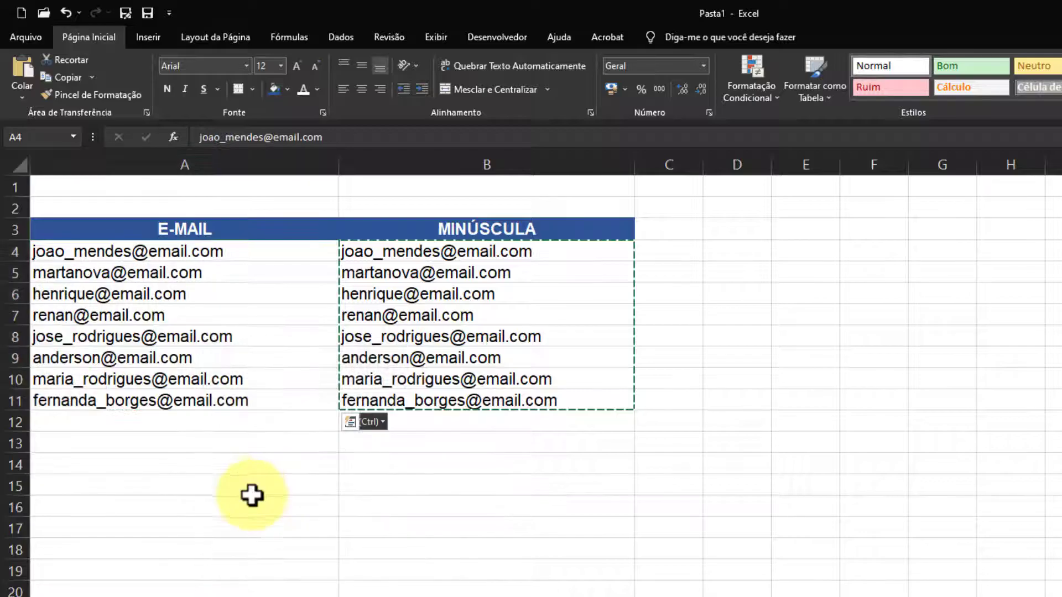
pyautogui.click(234, 526)
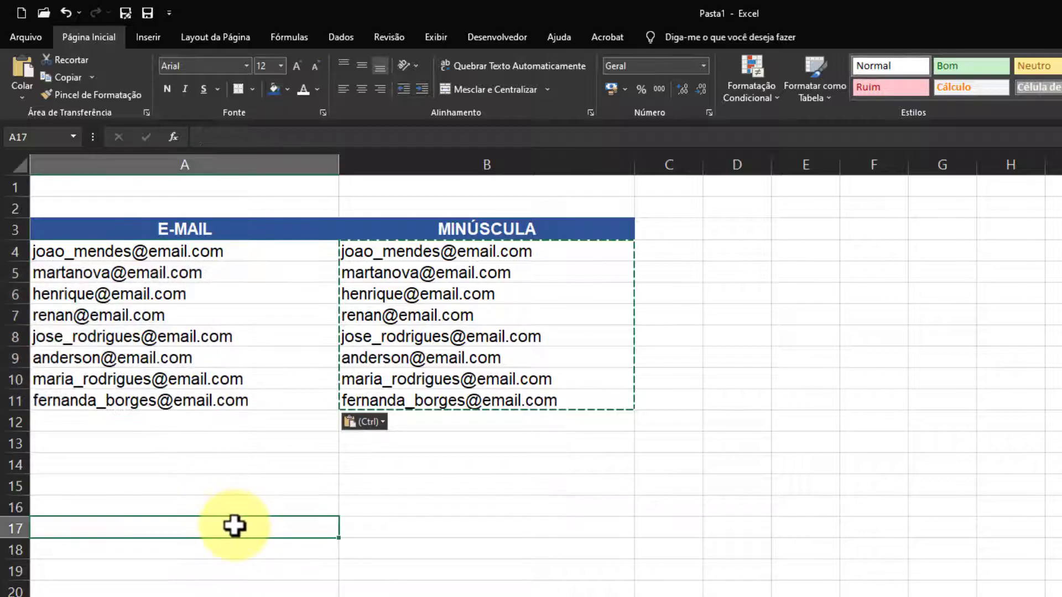
# Re-enter the last e-mail in A11, turning it into a hyperlink
pyautogui.click(246, 402)
pyautogui.press('Right')
pyautogui.press('Down')
pyautogui.press('Down')
pyautogui.press('Down')
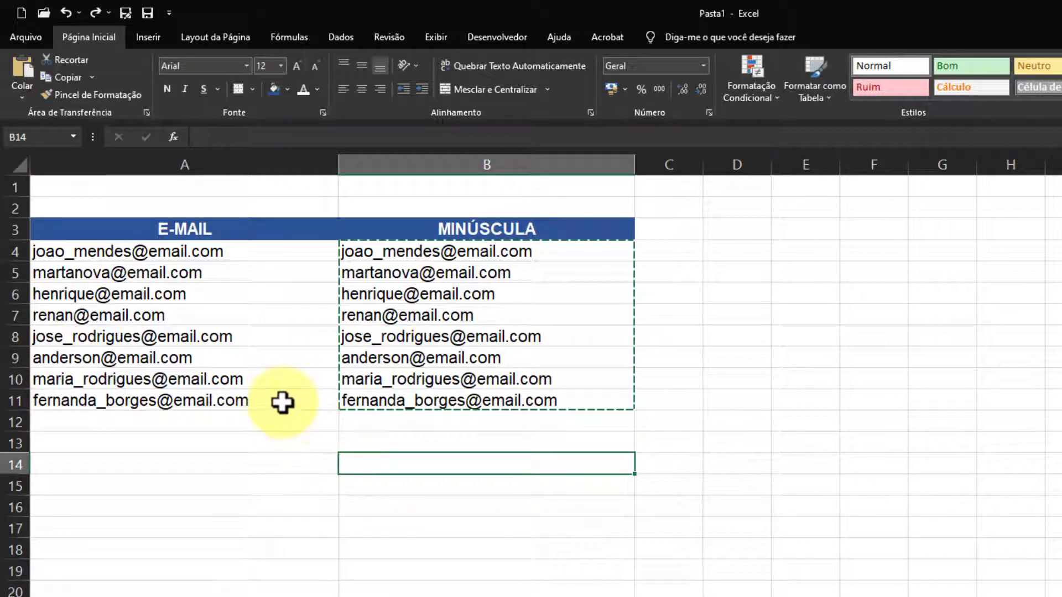
pyautogui.doubleClick(282, 402)
pyautogui.press('Return')
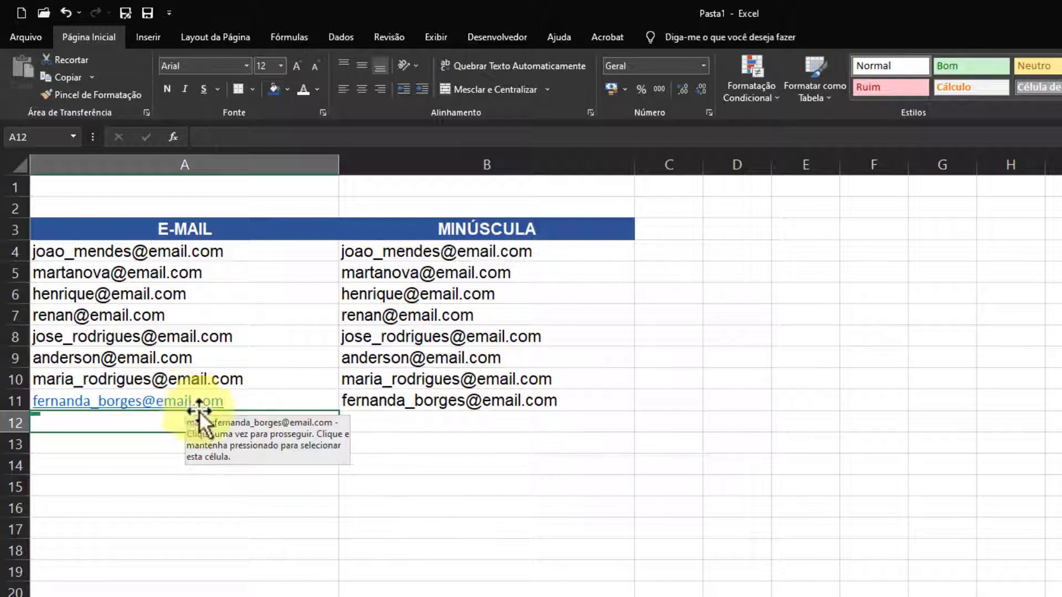
pyautogui.press('Up')
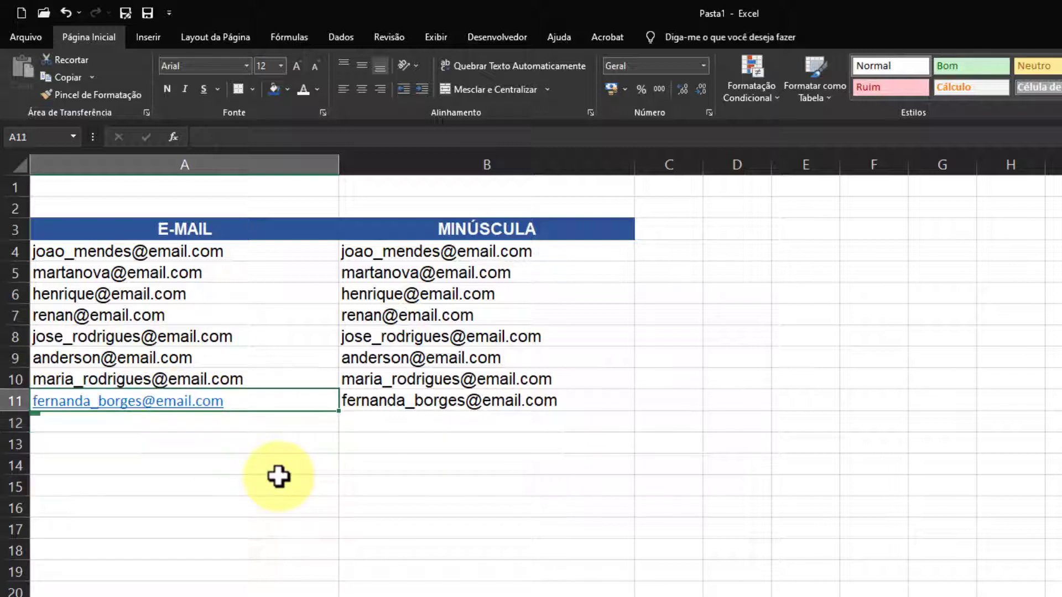
pyautogui.click(241, 249)
pyautogui.moveTo(236, 288); pyautogui.dragTo(236, 395)
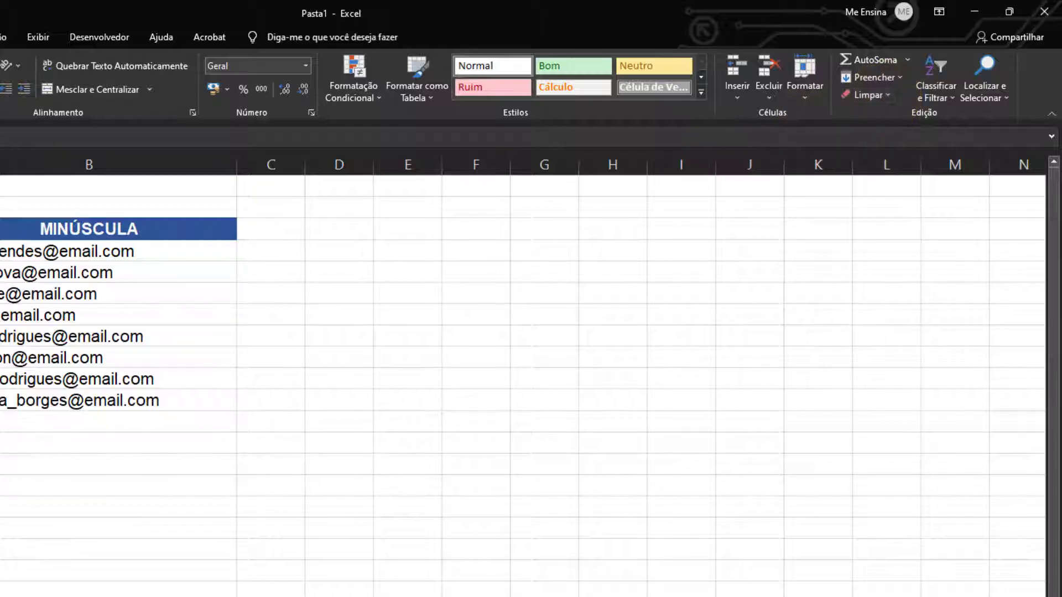
pyautogui.click(884, 95)
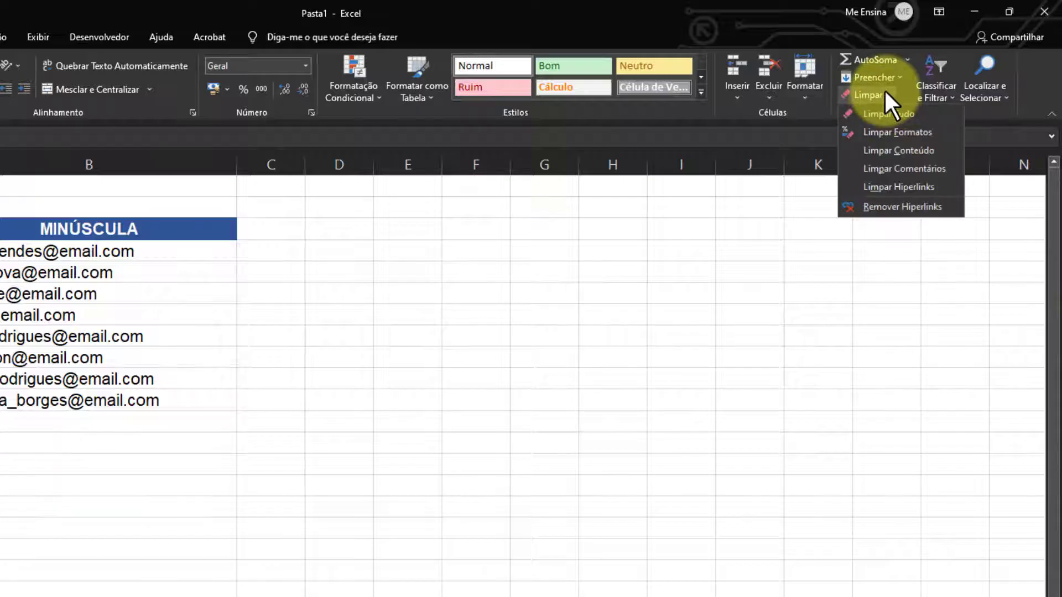
pyautogui.click(903, 187)
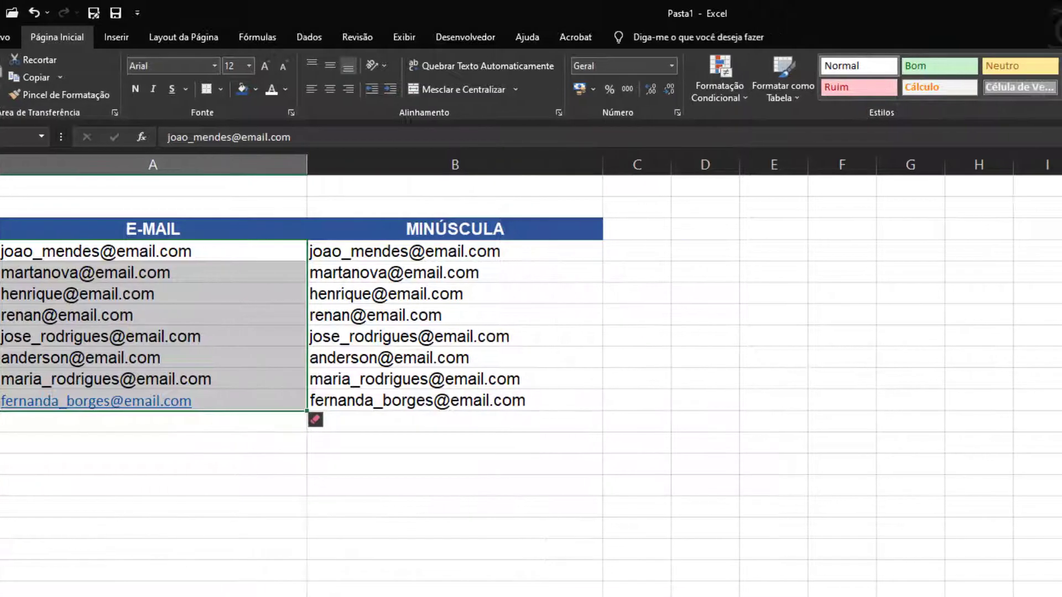
pyautogui.click(876, 94)
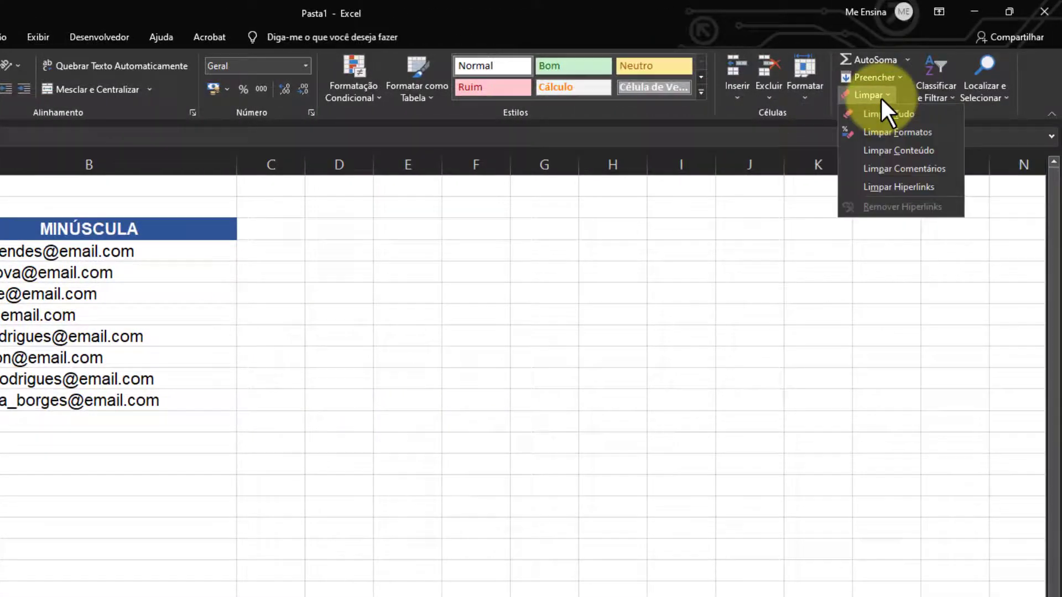
pyautogui.click(891, 128)
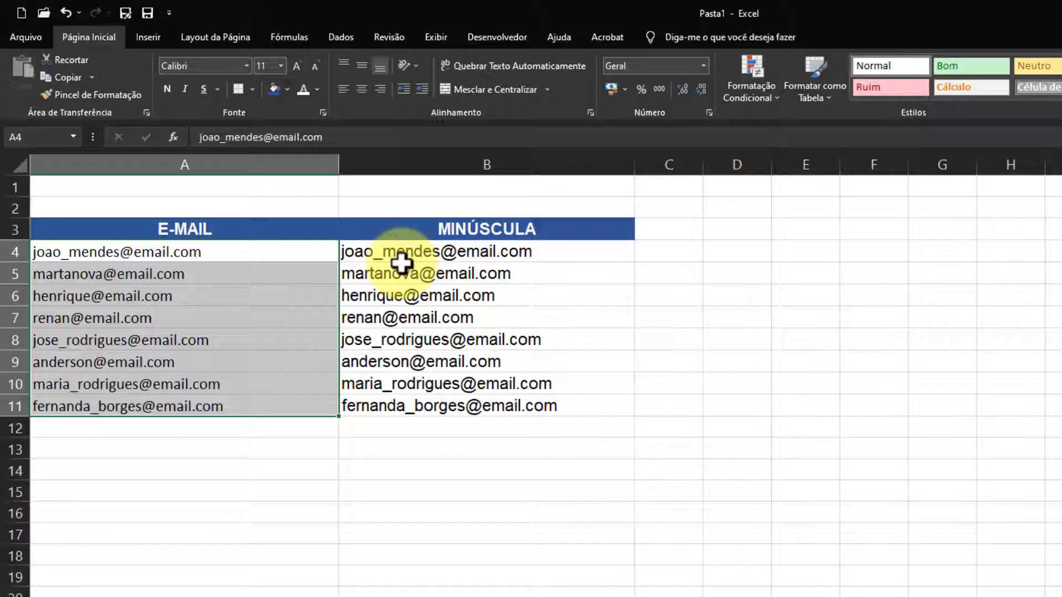
# Copy A10's formatting onto the A11 link with Format Painter
pyautogui.click(289, 483)
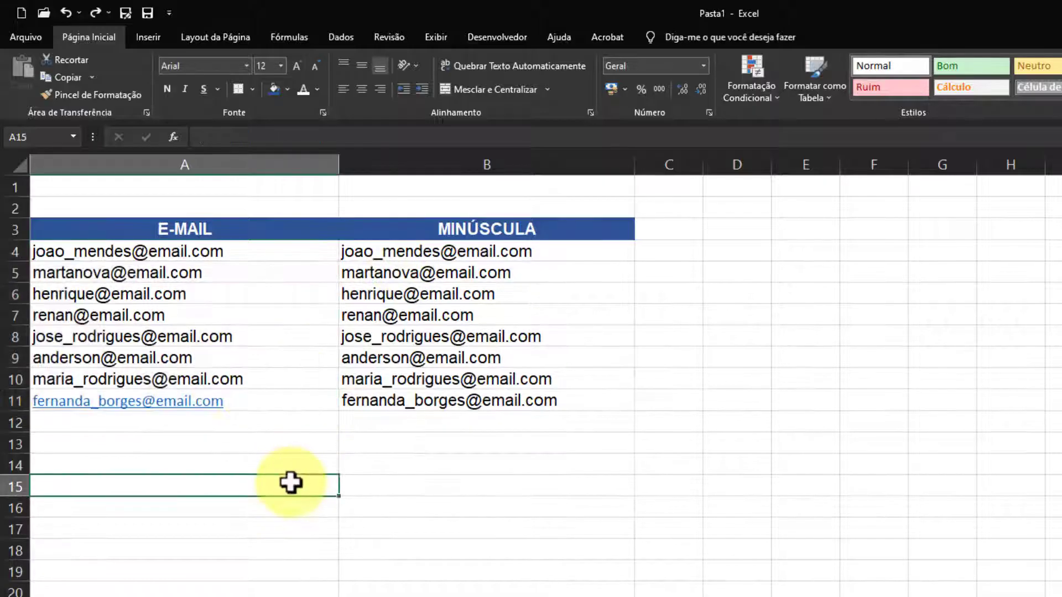
pyautogui.click(264, 378)
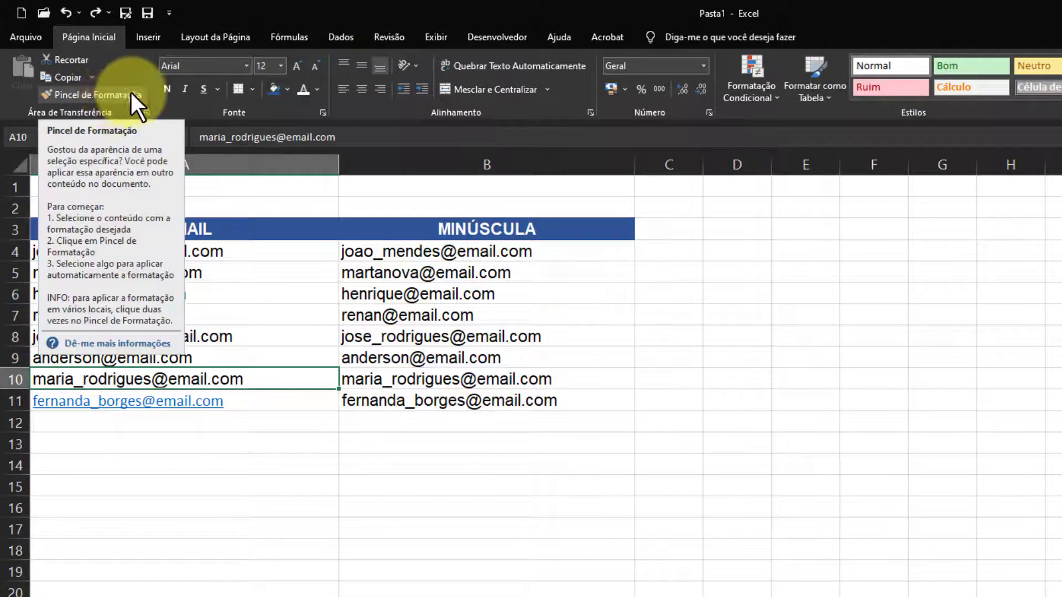
pyautogui.click(115, 93)
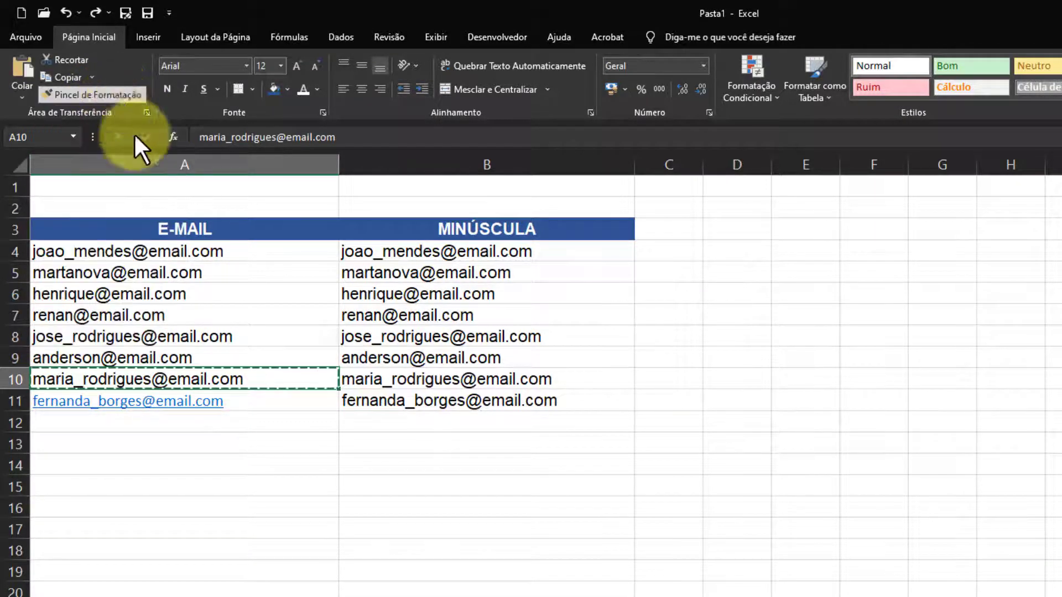
pyautogui.click(286, 398)
pyautogui.click(250, 449)
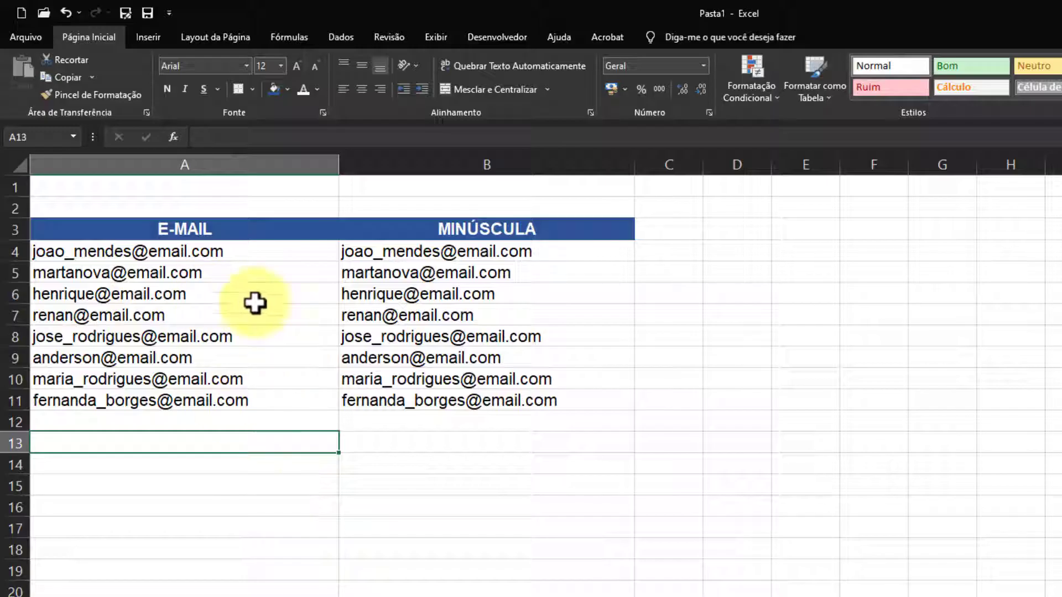
# Undo the edits to restore the mixed-case e-mails, then move to the ESTADO/SIGLA sheet
pyautogui.click(245, 250)
pyautogui.hotkey('ctrl', 'z')
pyautogui.hotkey('ctrl', 'z')
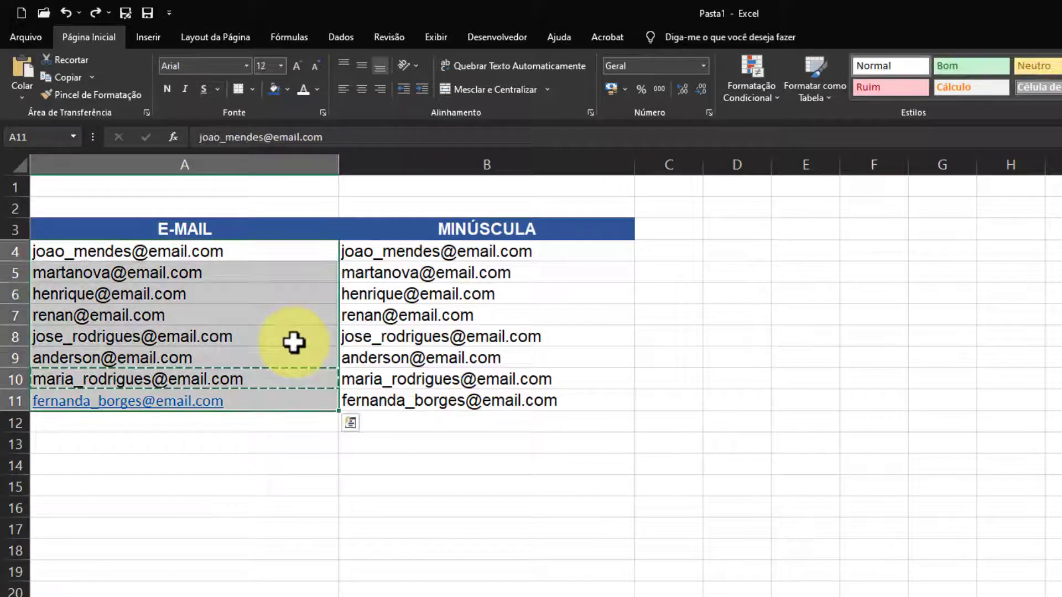
pyautogui.hotkey('ctrl', 'y')
pyautogui.hotkey('ctrl', 'y')
pyautogui.hotkey('ctrl', 'z')
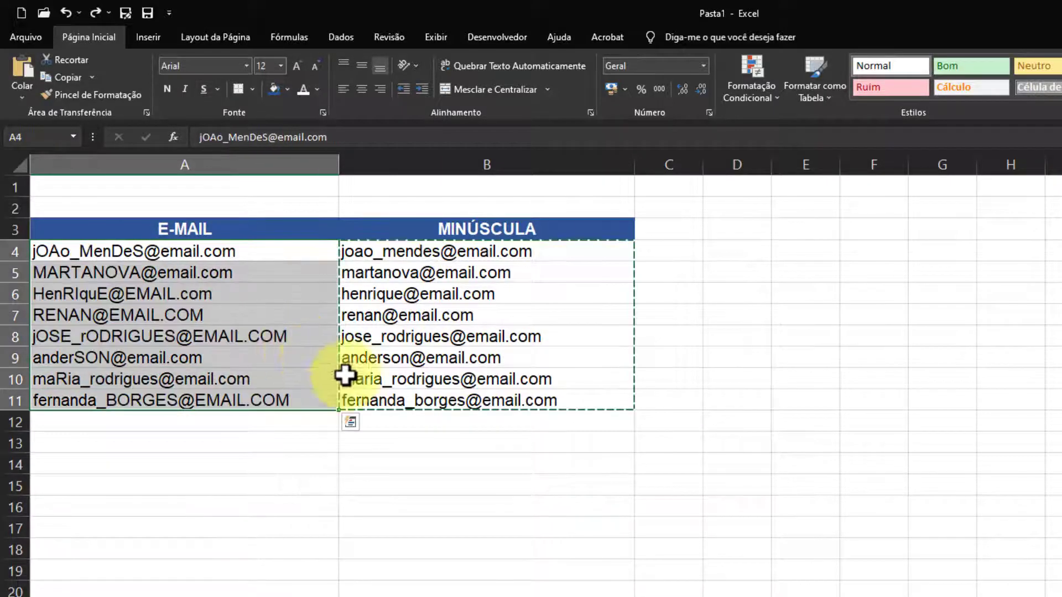
pyautogui.click(455, 511)
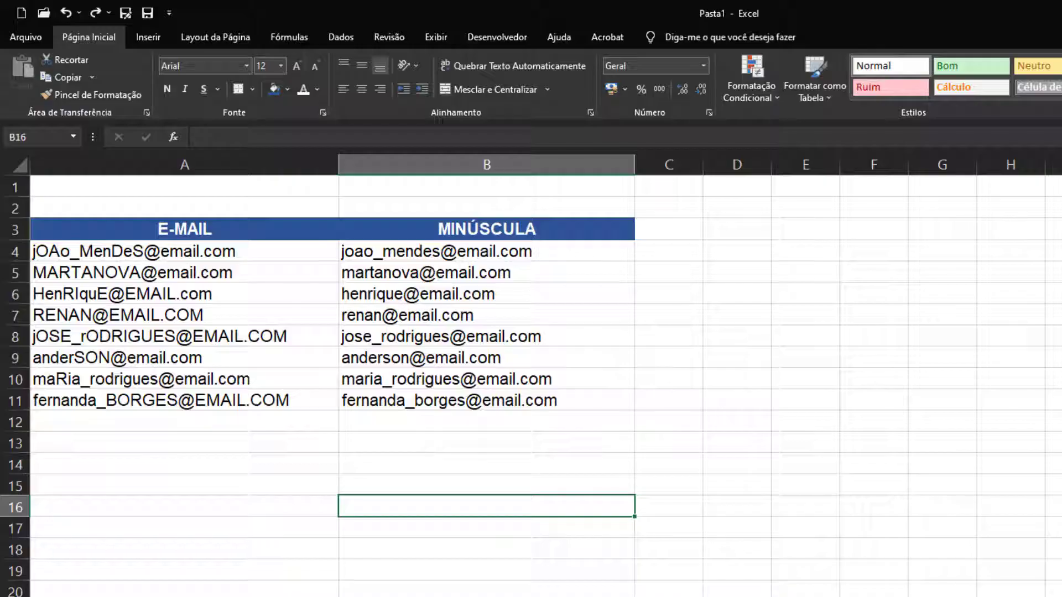
pyautogui.hotkey('ctrl', 'pagedown')
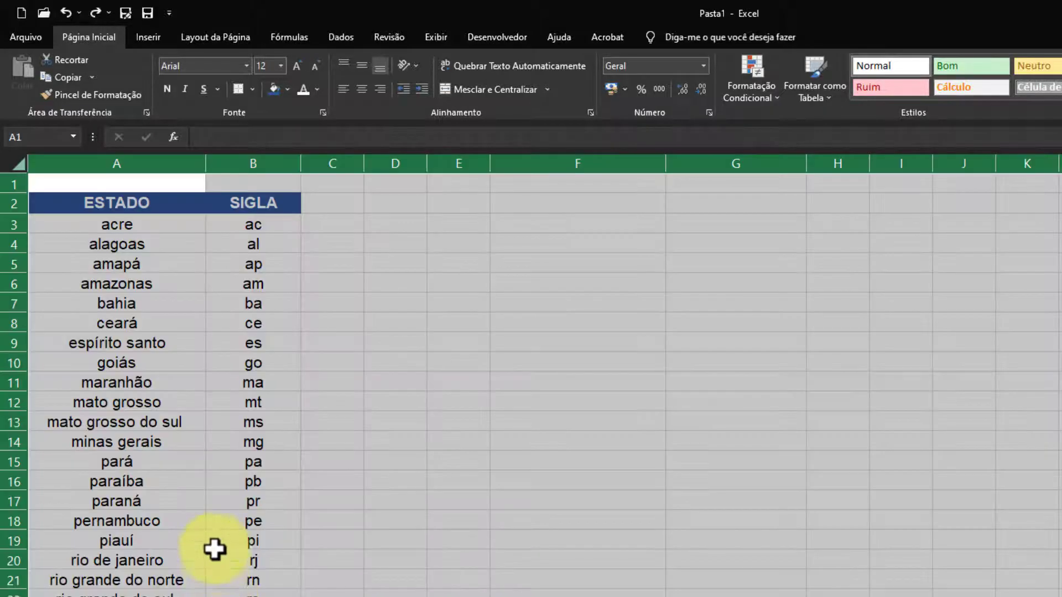
pyautogui.click(217, 403)
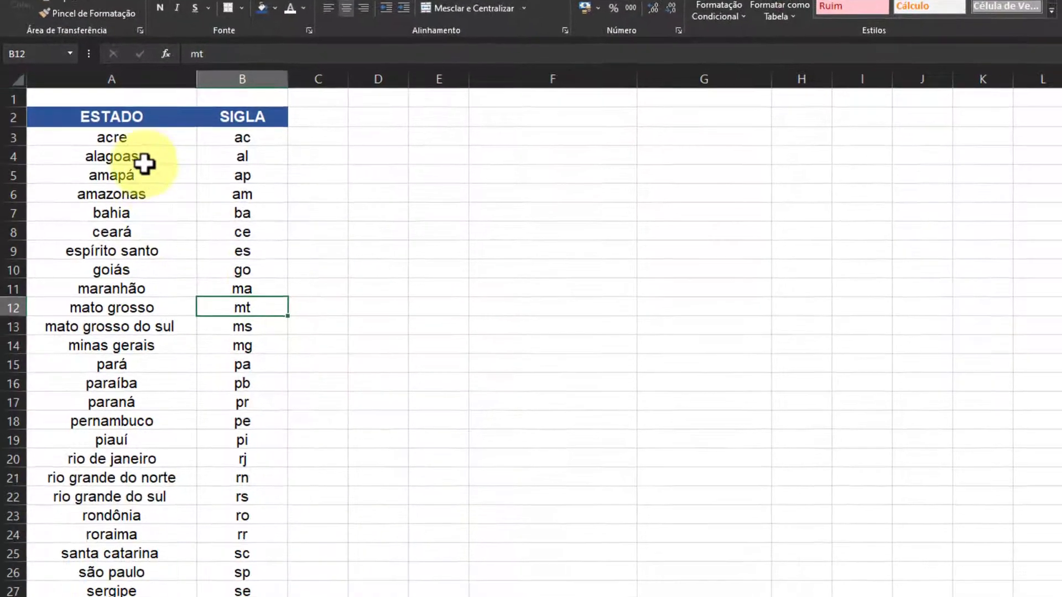
pyautogui.moveTo(132, 98); pyautogui.dragTo(146, 285)
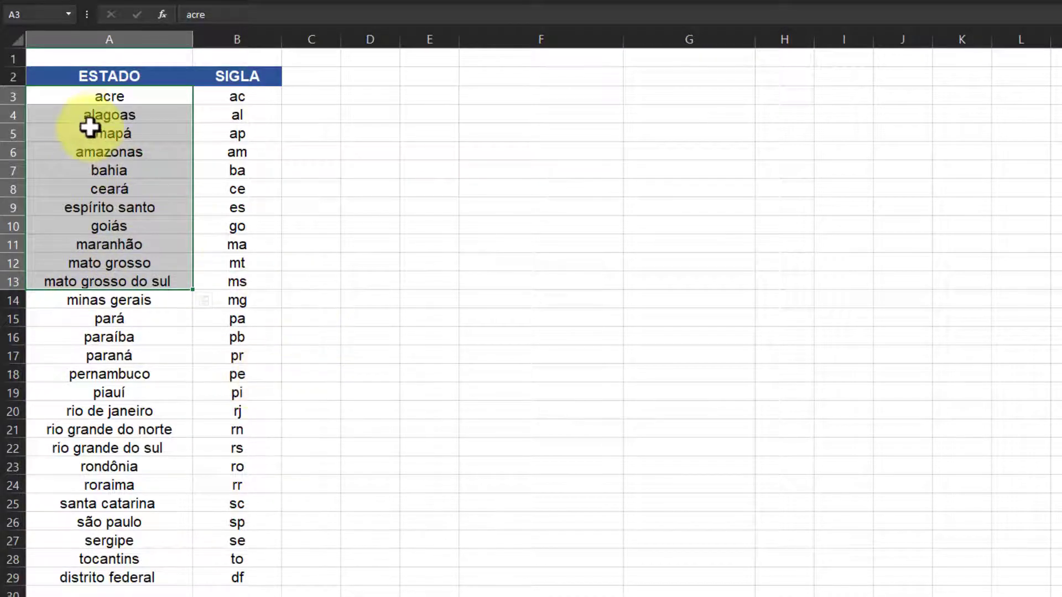
pyautogui.click(55, 285)
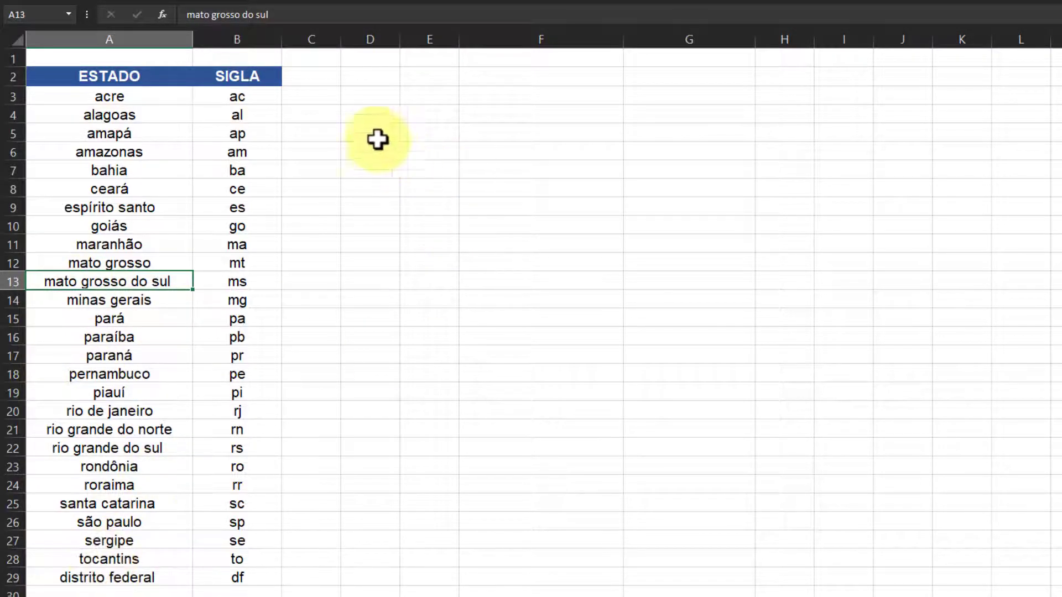
pyautogui.click(362, 94)
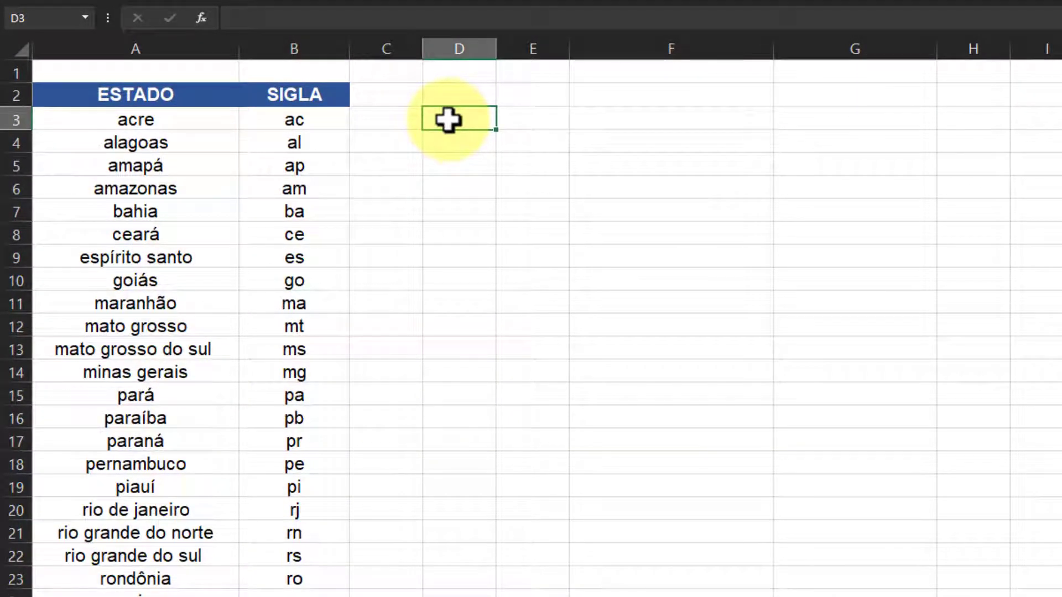
# Enter =PRI.MAIÚSCULA(A3) in D3 so it shows "Acre"
pyautogui.write('=')
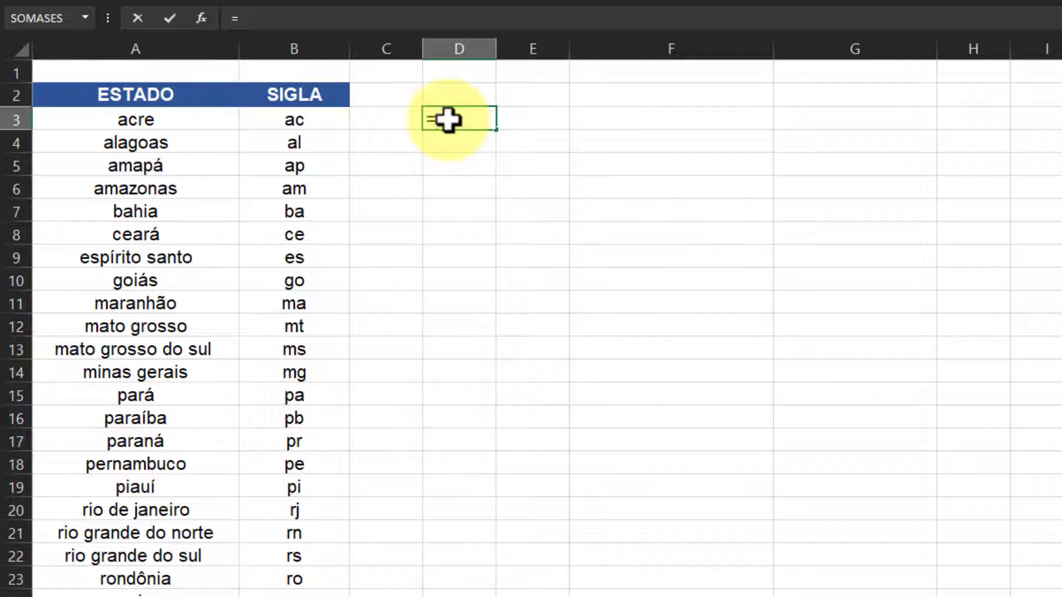
pyautogui.write('pri')
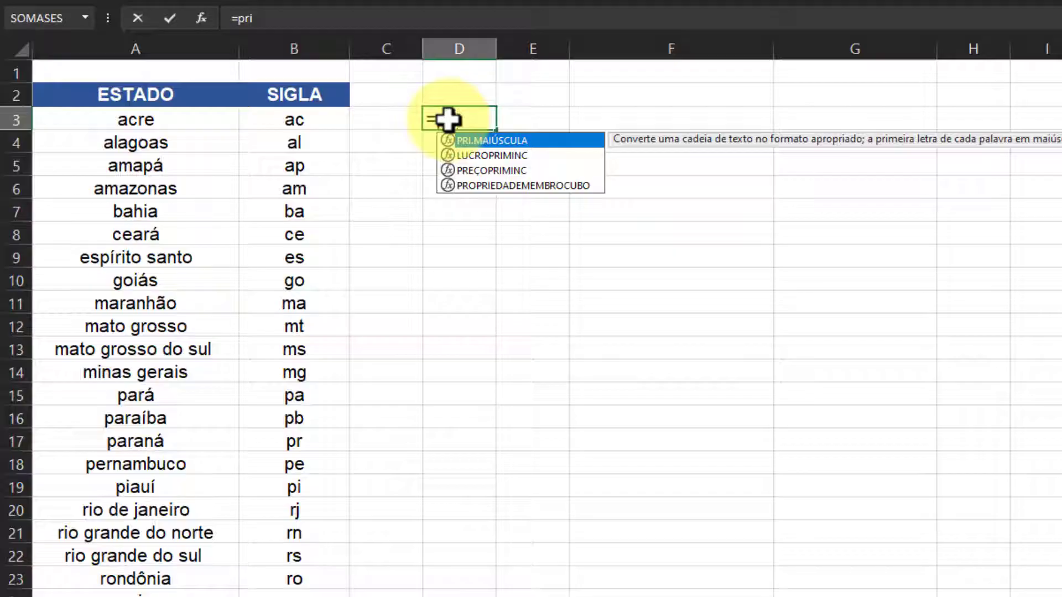
pyautogui.press('Tab')
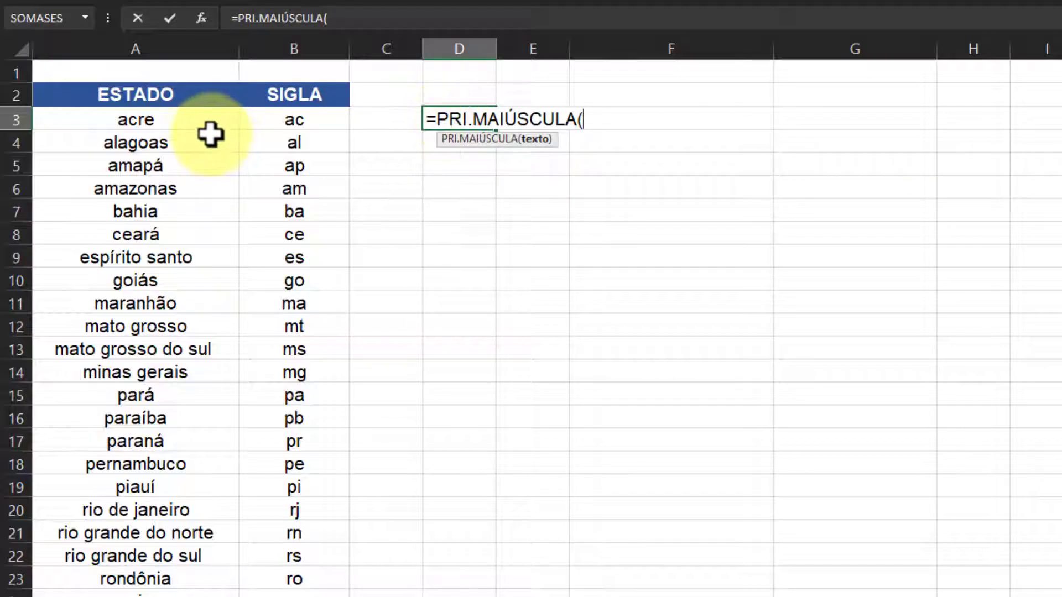
pyautogui.click(192, 122)
pyautogui.write(')')
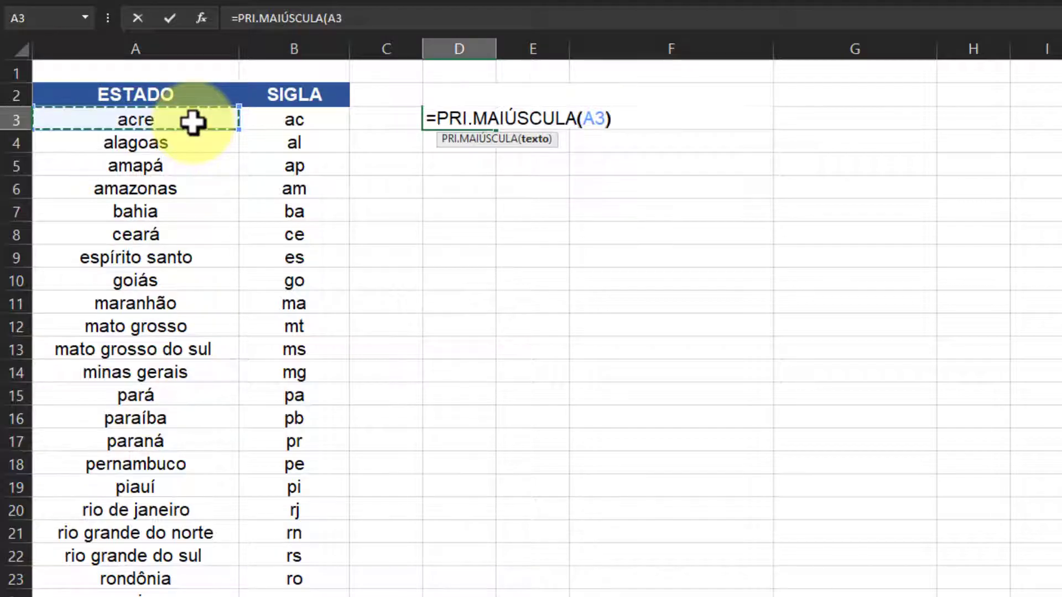
pyautogui.press('Return')
# Select the empty column C and pick up the Acre formula cell D3
pyautogui.click(481, 121)
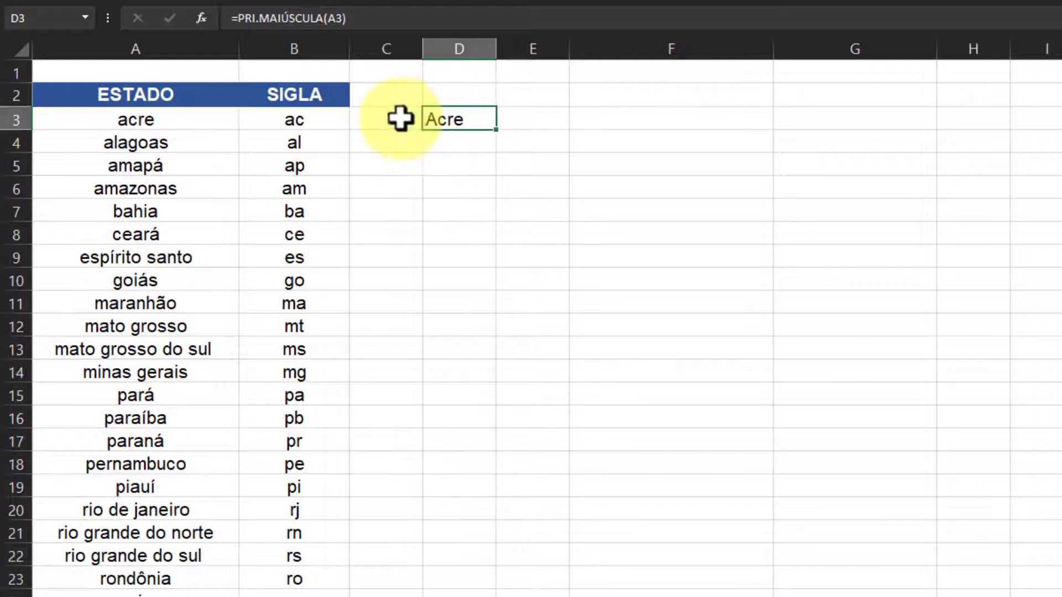
pyautogui.click(383, 102)
pyautogui.moveTo(383, 110); pyautogui.dragTo(384, 594)
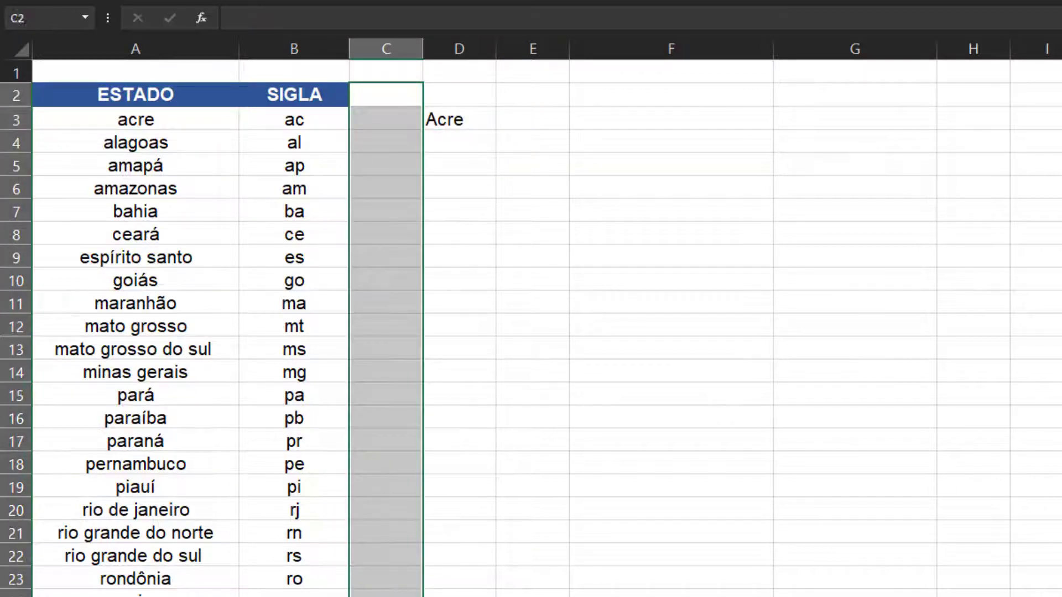
pyautogui.click(459, 120)
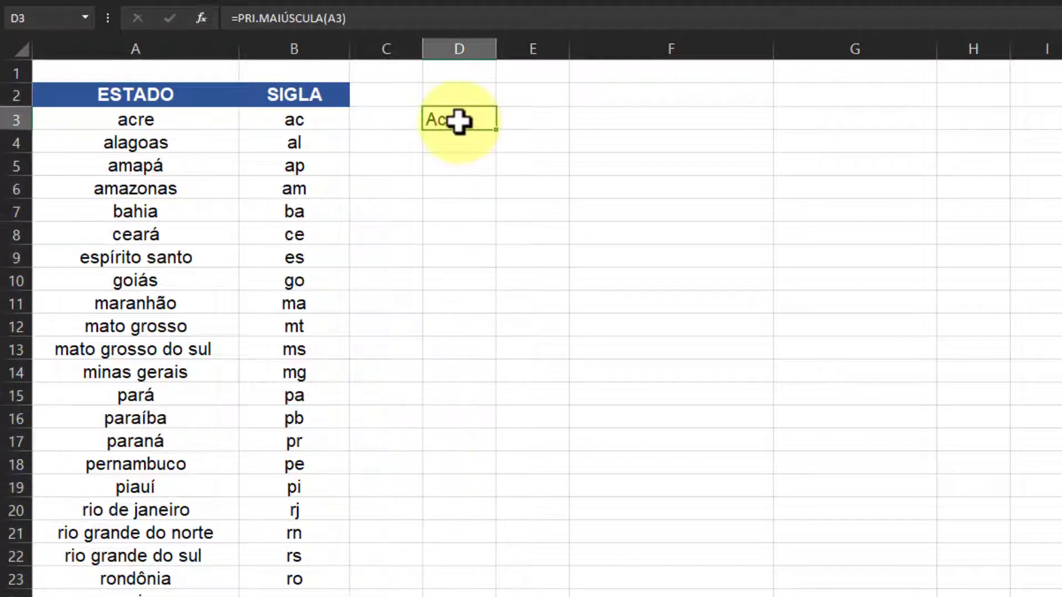
# Move the Acre formula from D3 to C3 and fill it down column C for every state
pyautogui.moveTo(424, 120); pyautogui.dragTo(404, 119)
pyautogui.doubleClick(423, 131)
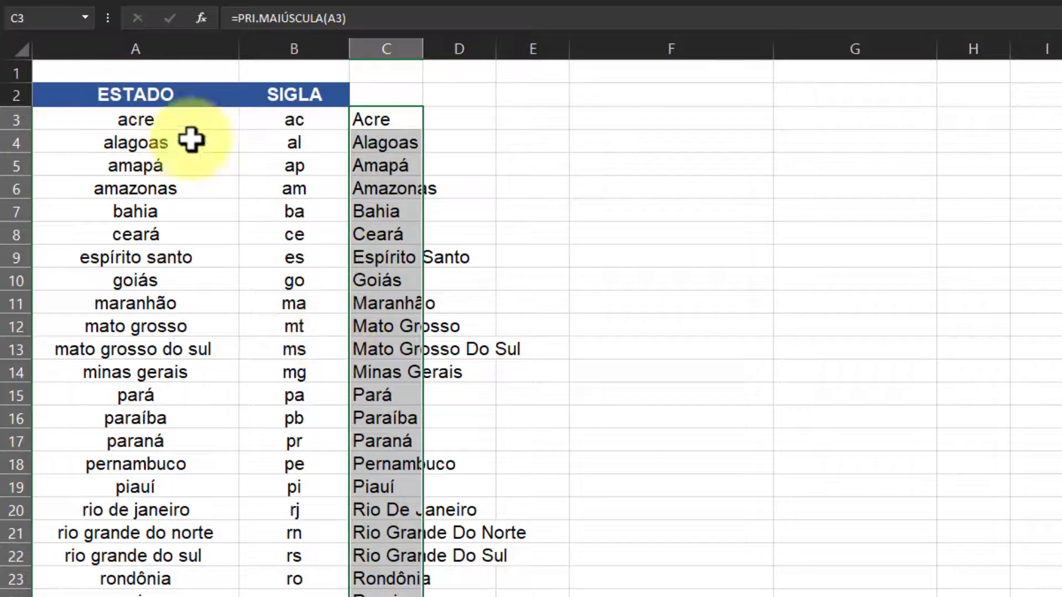
# Paste column C's capitalised state names into column A as plain values
pyautogui.hotkey('ctrl', 'c')
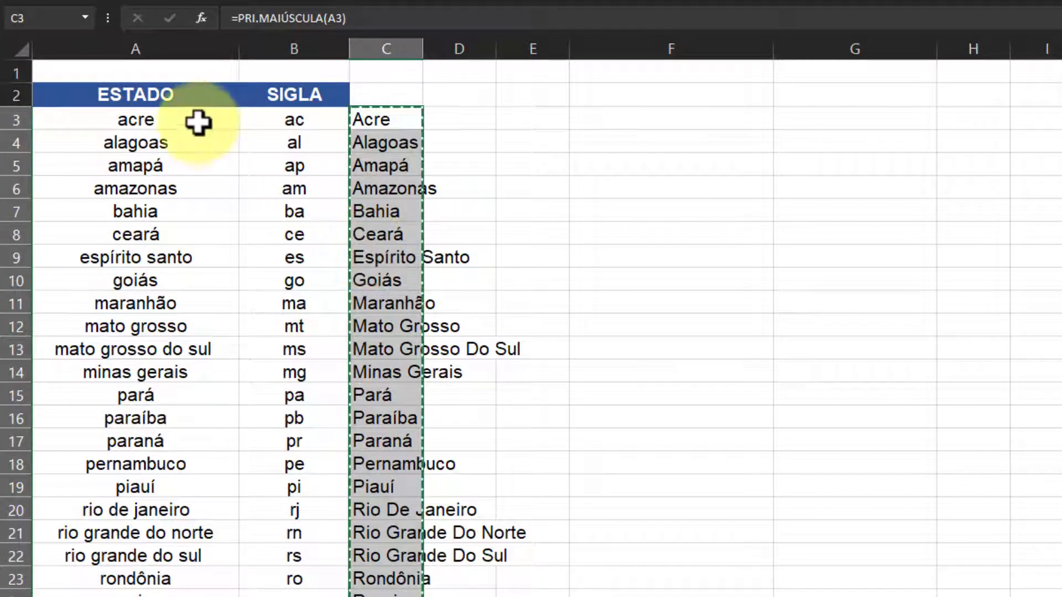
pyautogui.click(197, 123)
pyautogui.rightClick(197, 121)
pyautogui.click(262, 229)
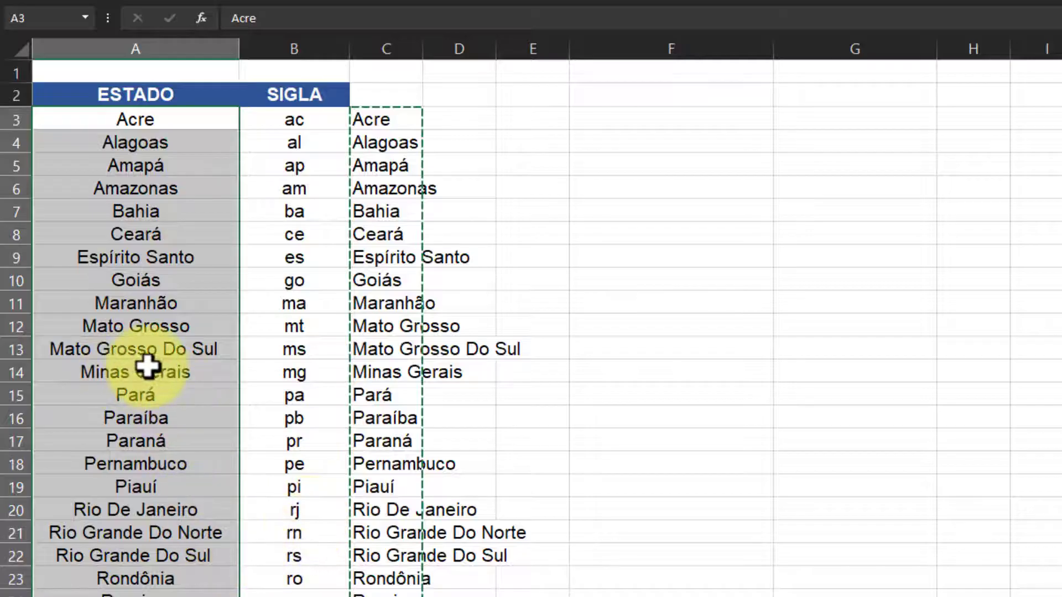
# Change 'Do' to lowercase 'do' in A13's Mato Grosso do Sul
pyautogui.click(168, 350)
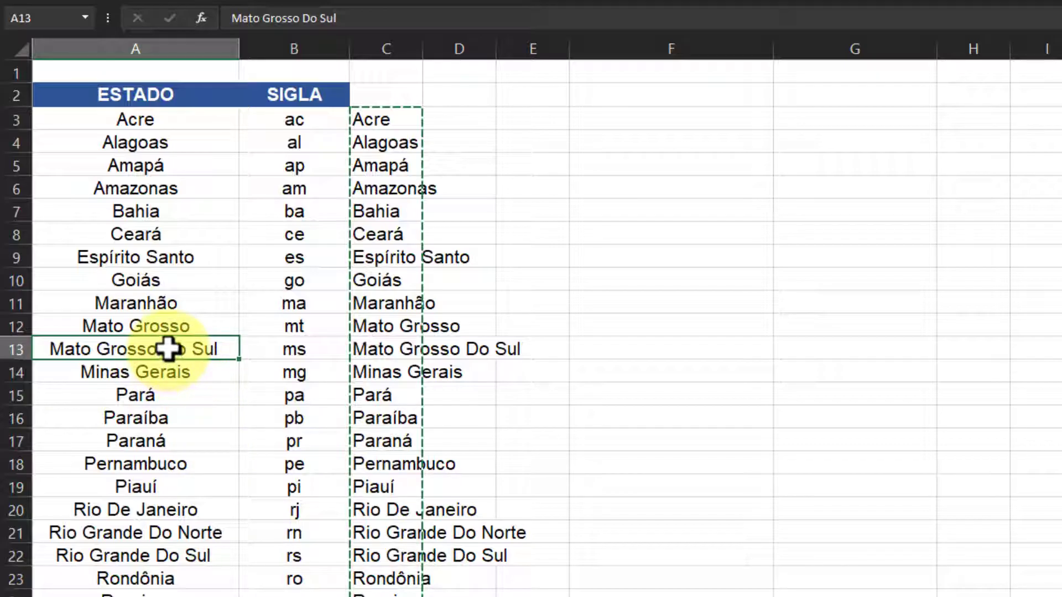
pyautogui.doubleClick(167, 348)
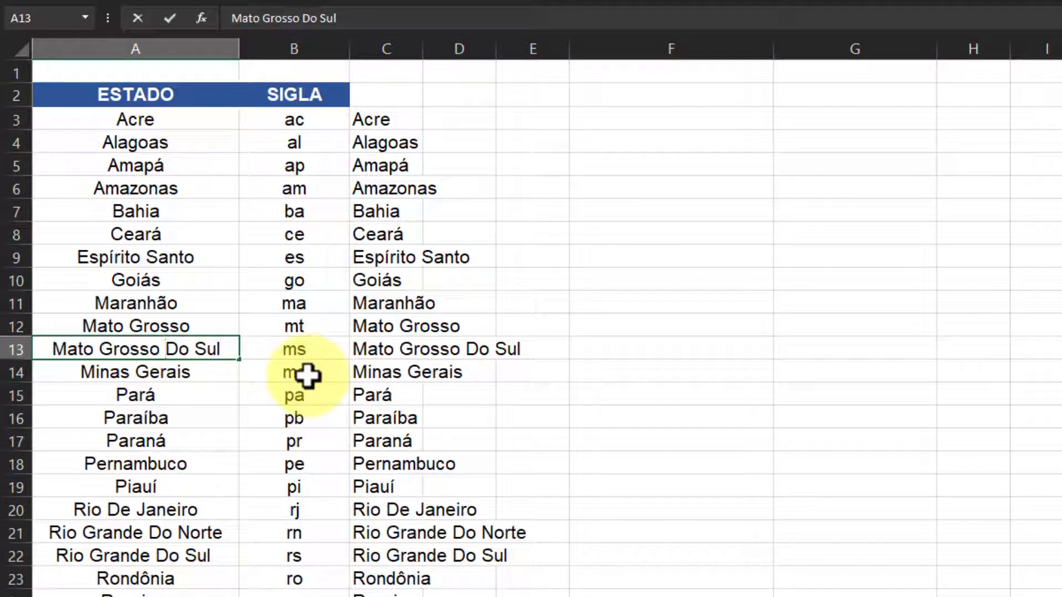
pyautogui.press('Delete')
pyautogui.write('d')
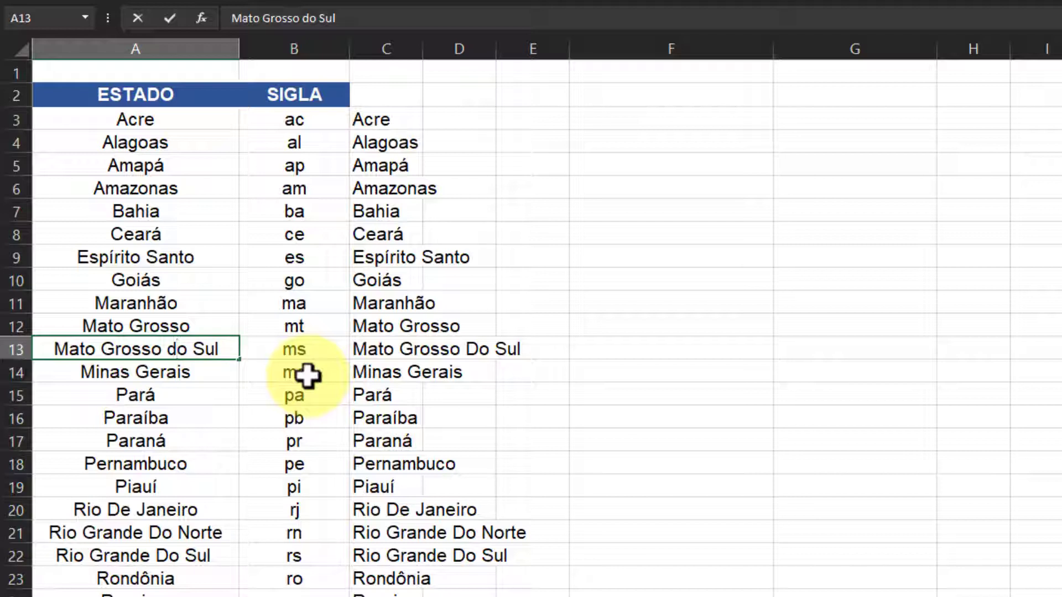
pyautogui.press('Return')
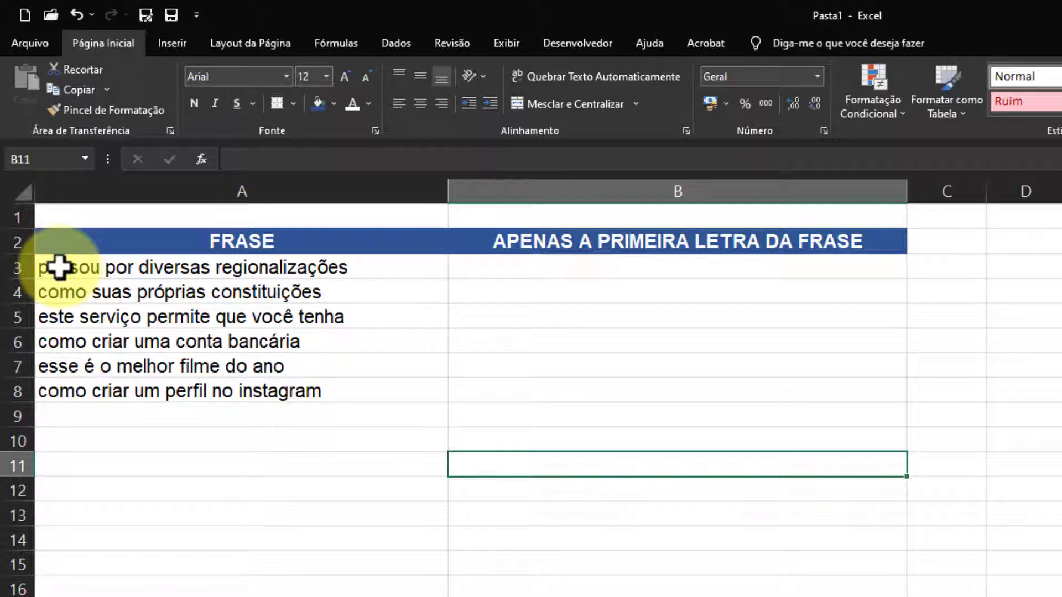
# Select cell B3 beside the first phrase in the Pasta1 table
pyautogui.click(553, 268)
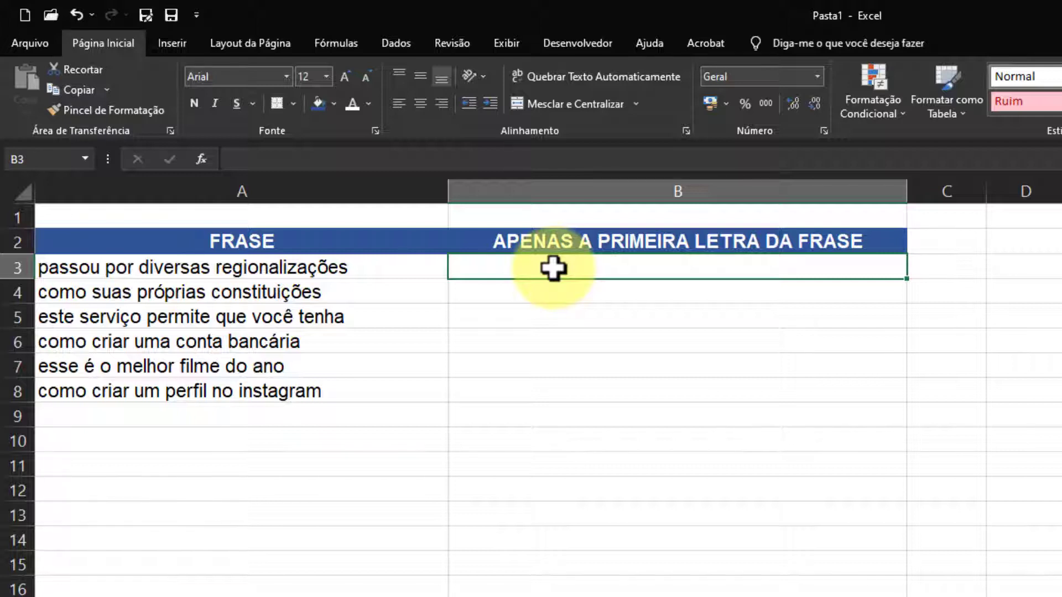
pyautogui.write('=')
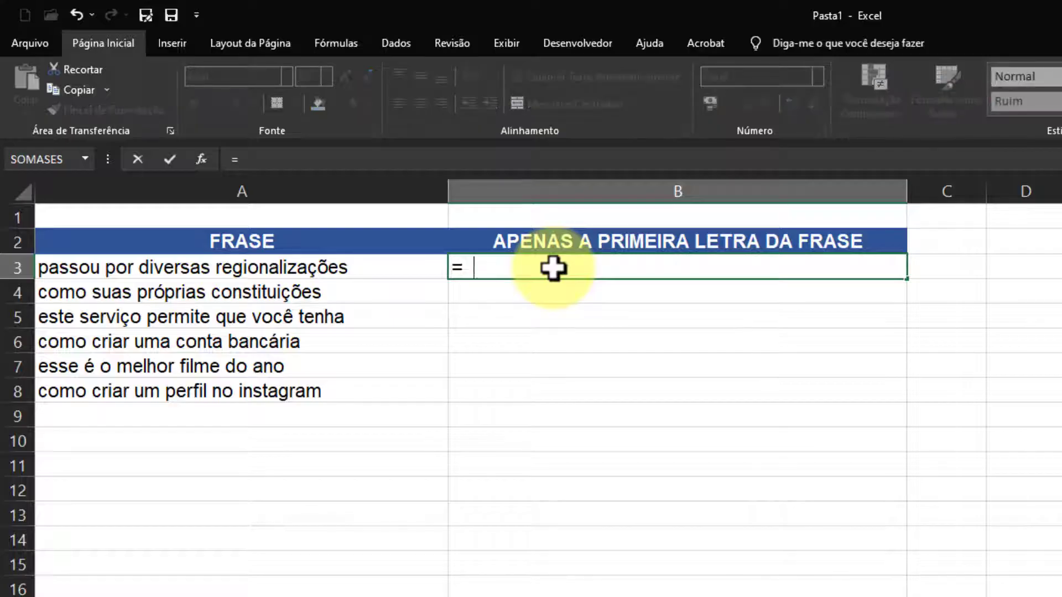
pyautogui.write('pri.')
pyautogui.press('Tab')
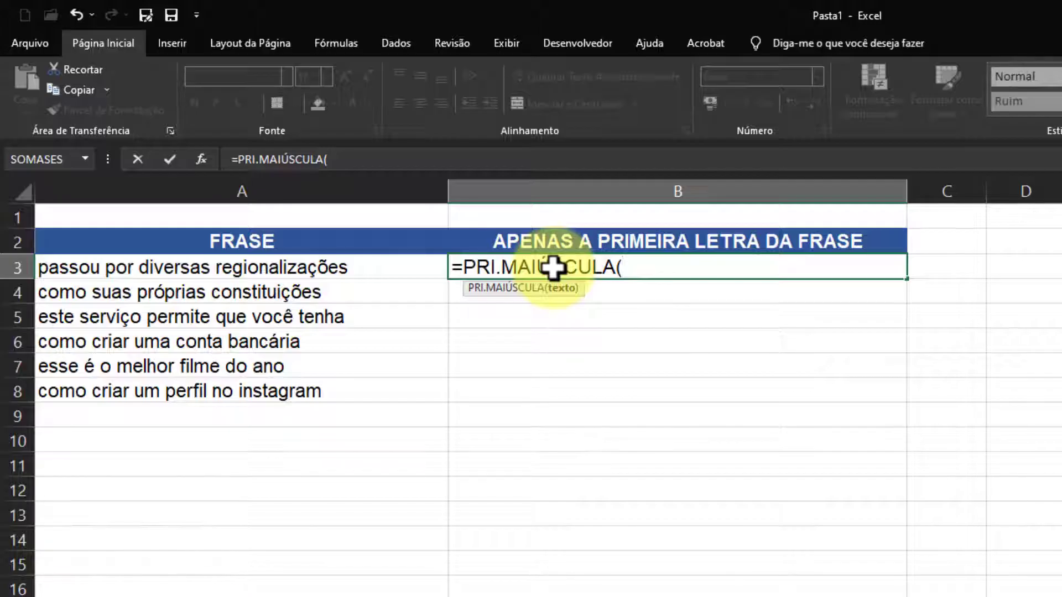
pyautogui.click(377, 266)
pyautogui.write(')')
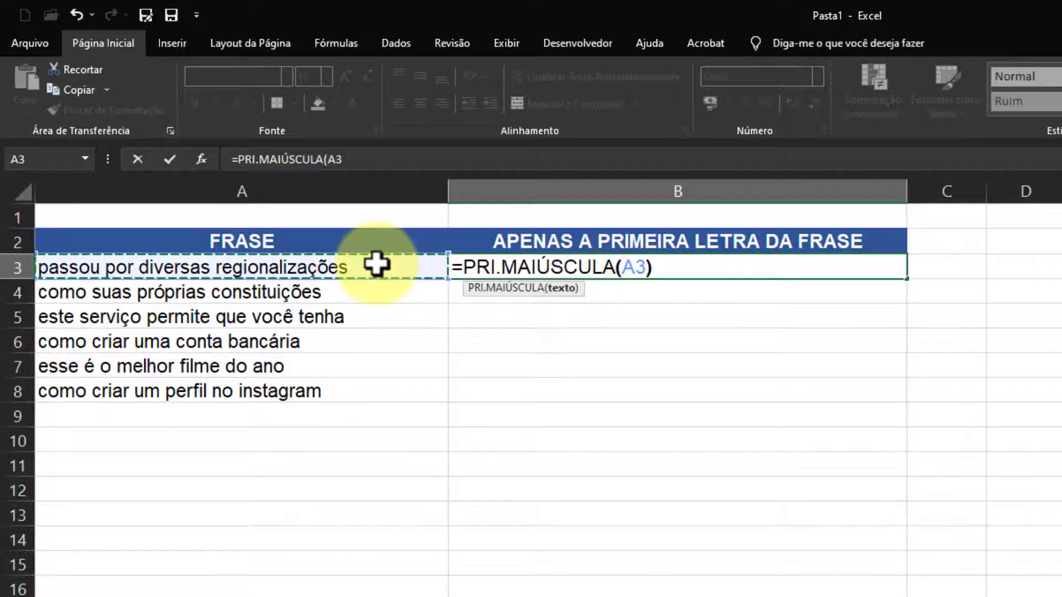
pyautogui.press('Return')
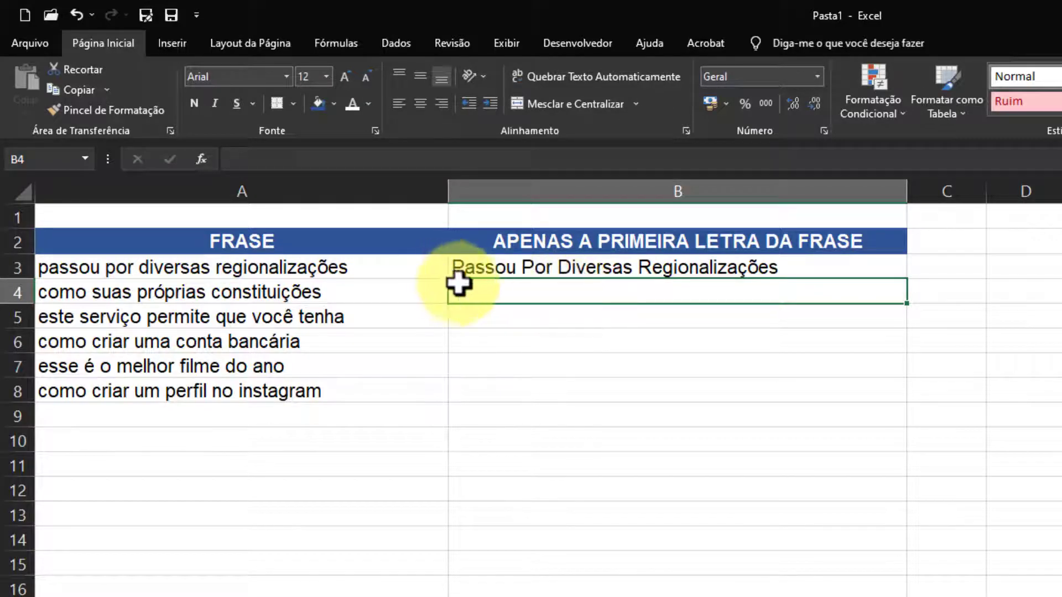
pyautogui.click(467, 269)
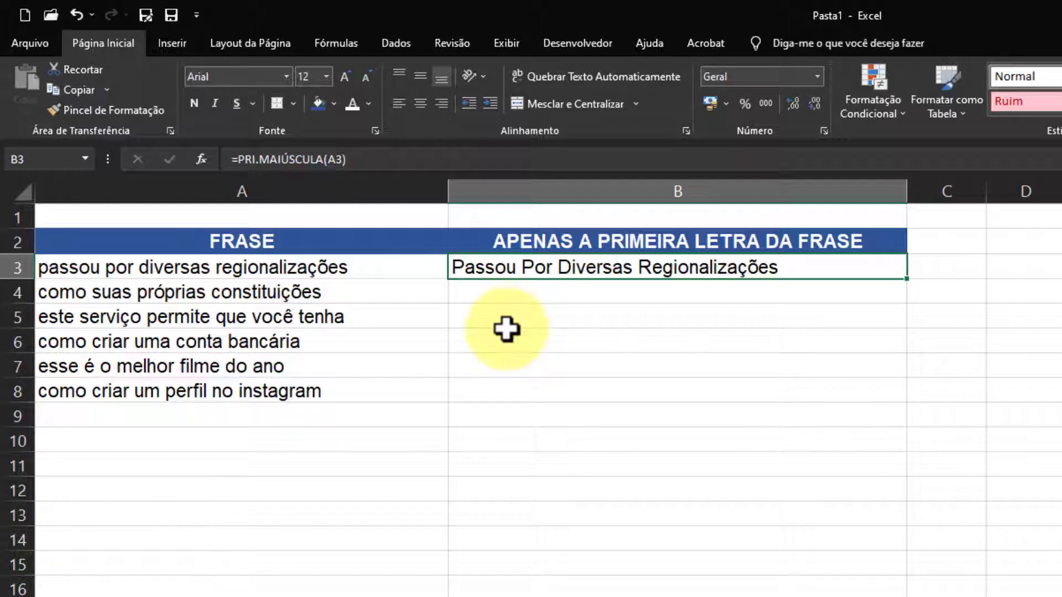
pyautogui.hotkey('ctrl', 'z')
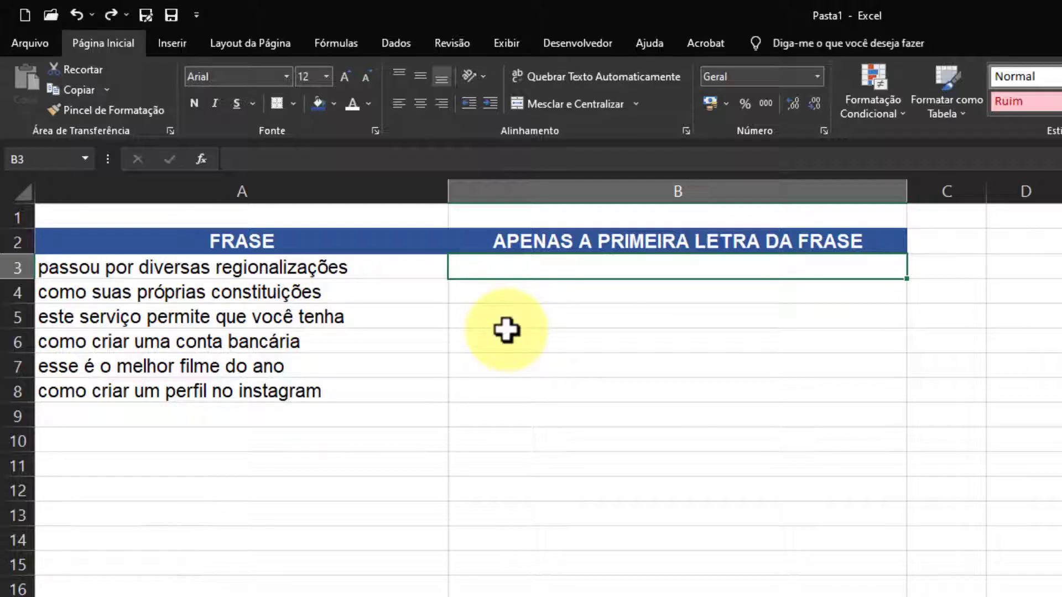
pyautogui.write('=')
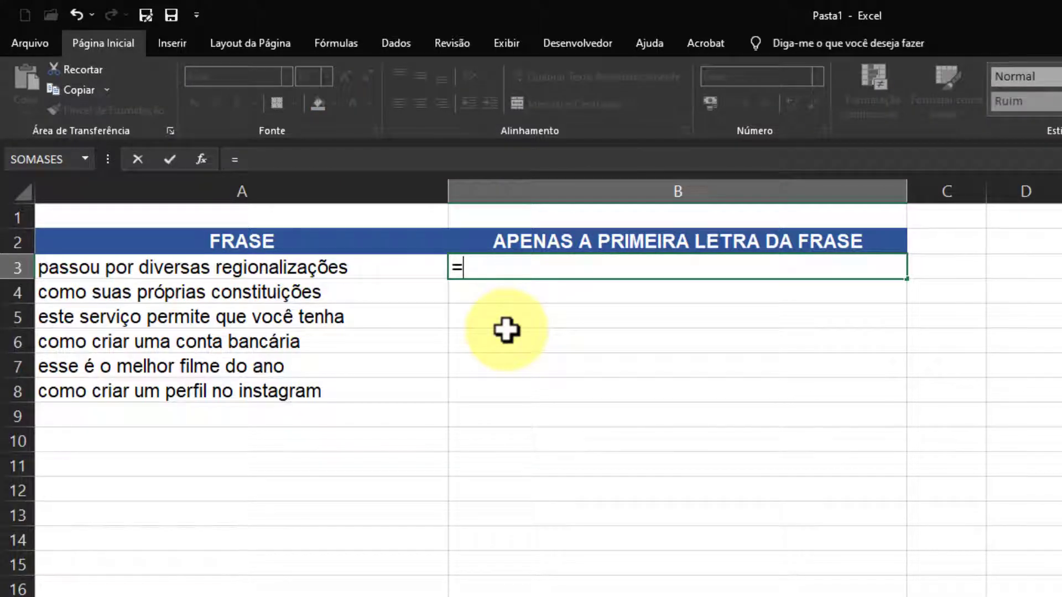
pyautogui.write('MA')
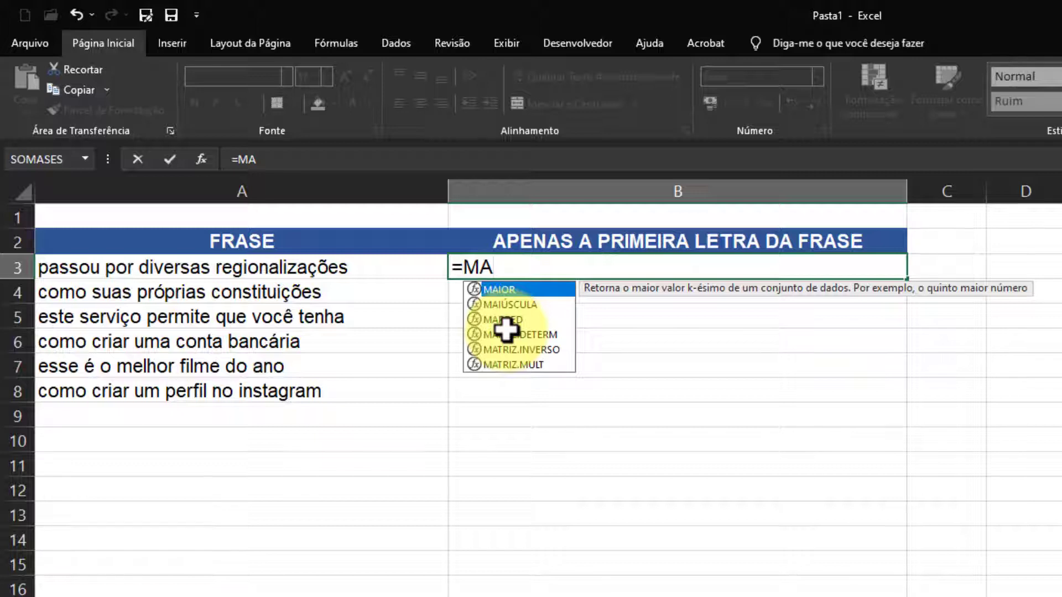
pyautogui.write('I')
pyautogui.press('Down')
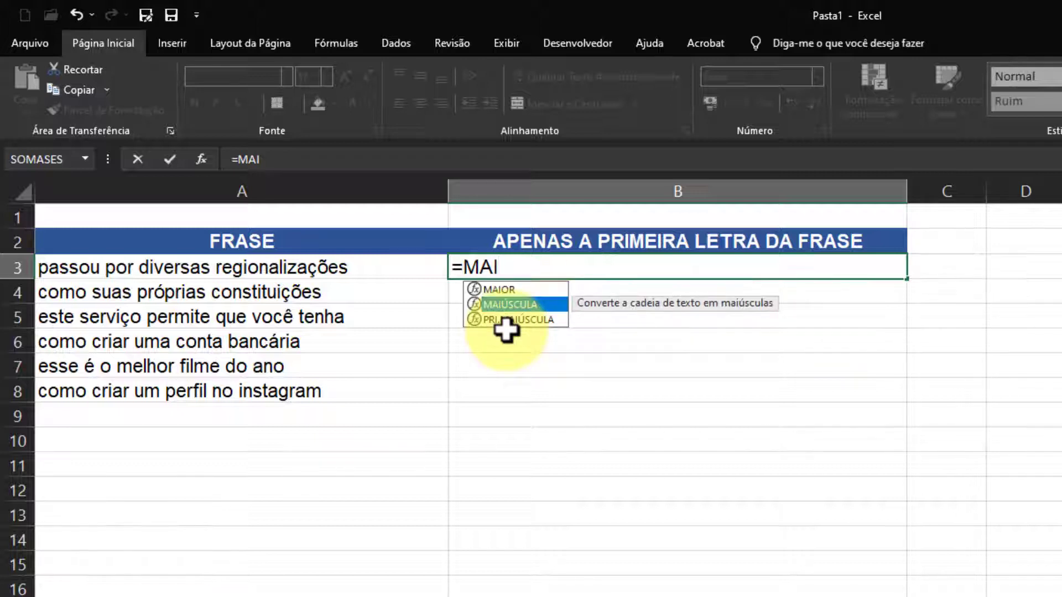
pyautogui.press('Tab')
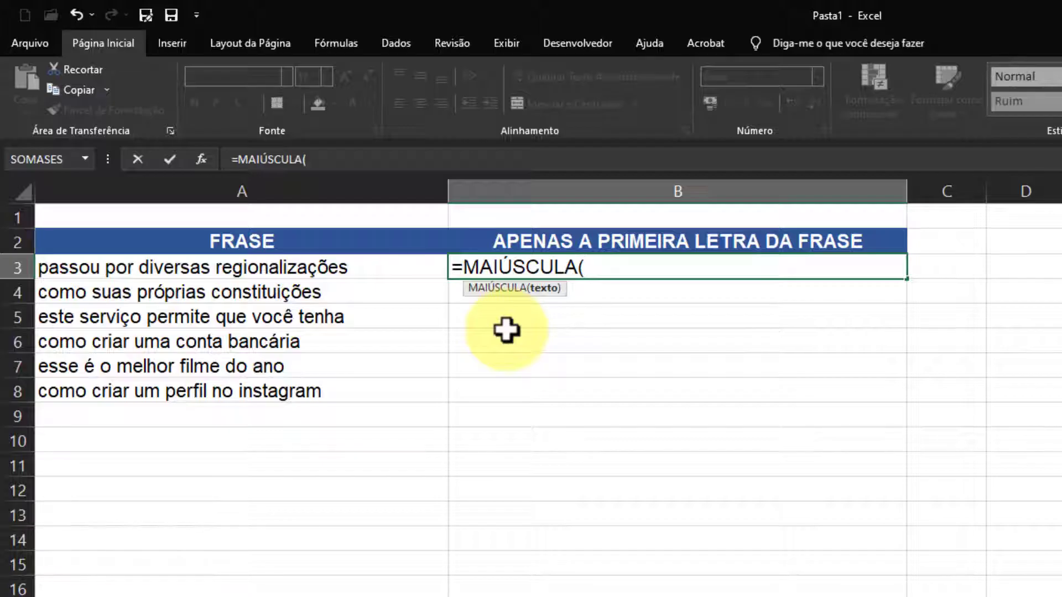
pyautogui.write('E')
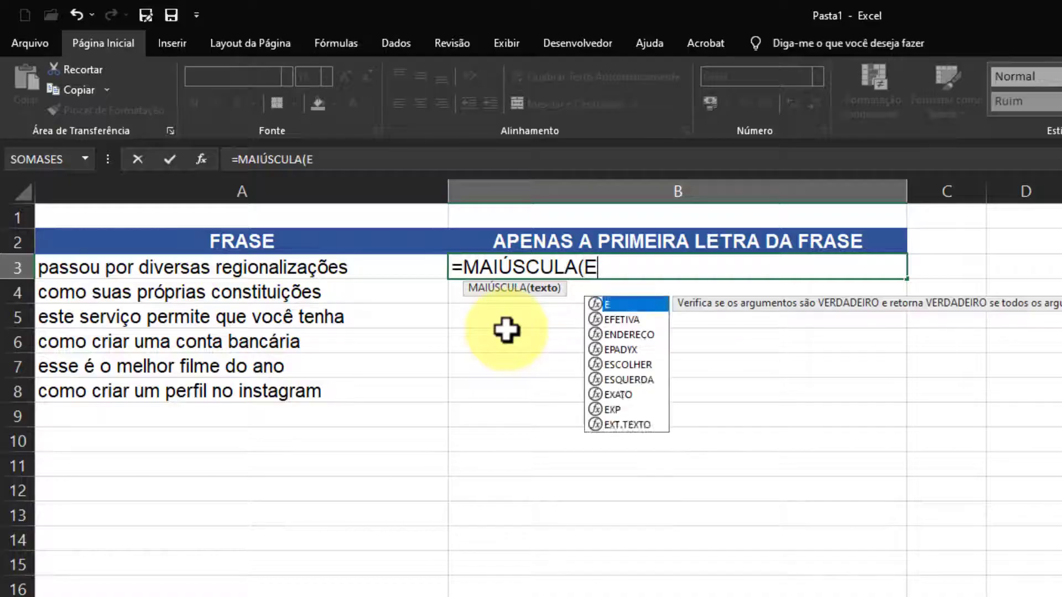
pyautogui.write('SQUER')
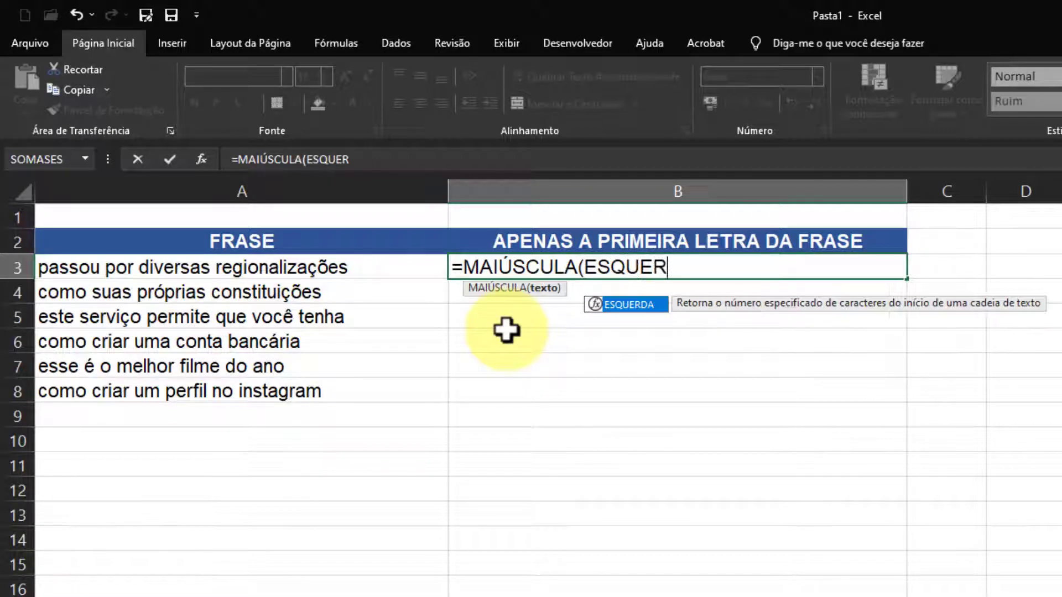
pyautogui.write('DA')
pyautogui.press('Escape')
pyautogui.press('Escape')
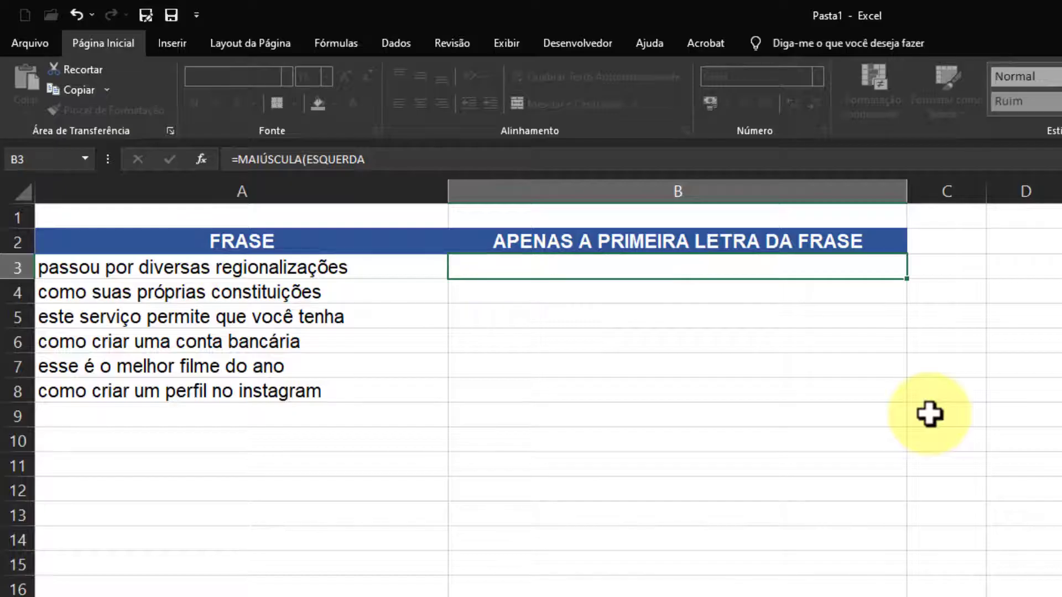
# Enter =ESQUERDA(A3;5) in C7 to take A3's first five characters
pyautogui.click(957, 376)
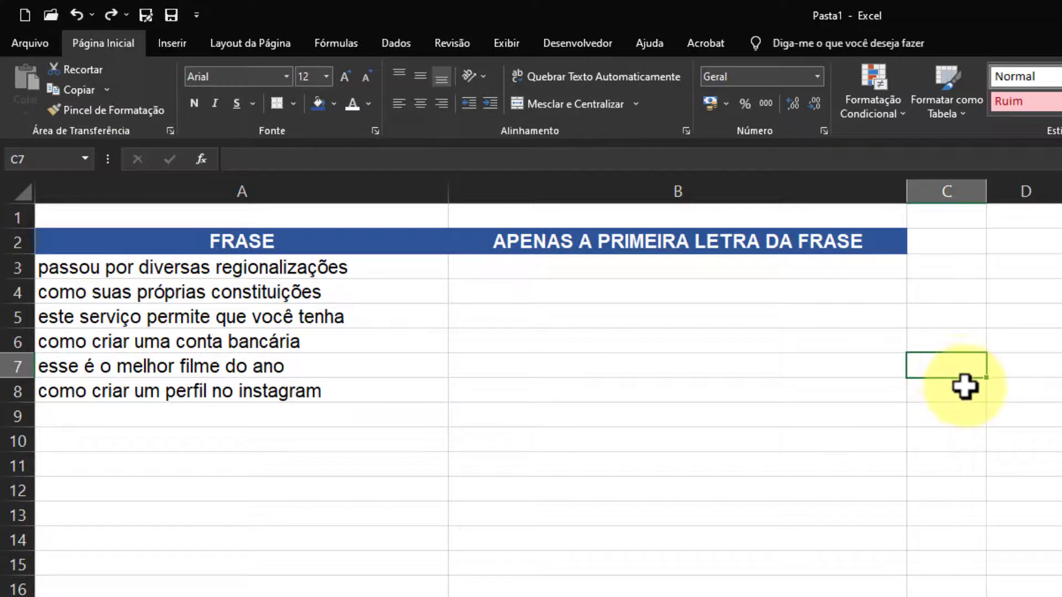
pyautogui.write('=E')
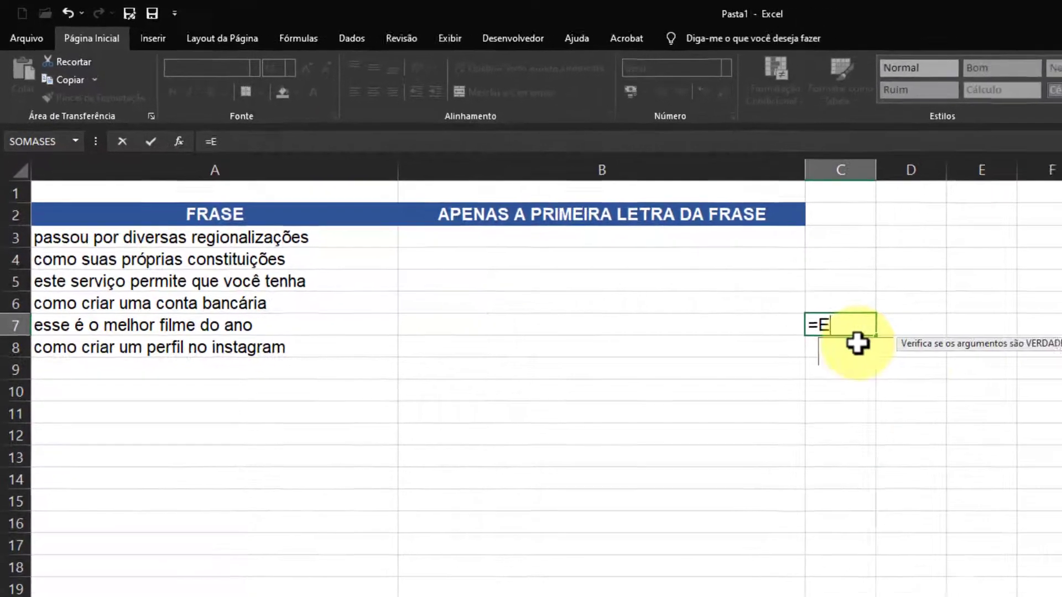
pyautogui.write('SQ')
pyautogui.doubleClick(832, 334)
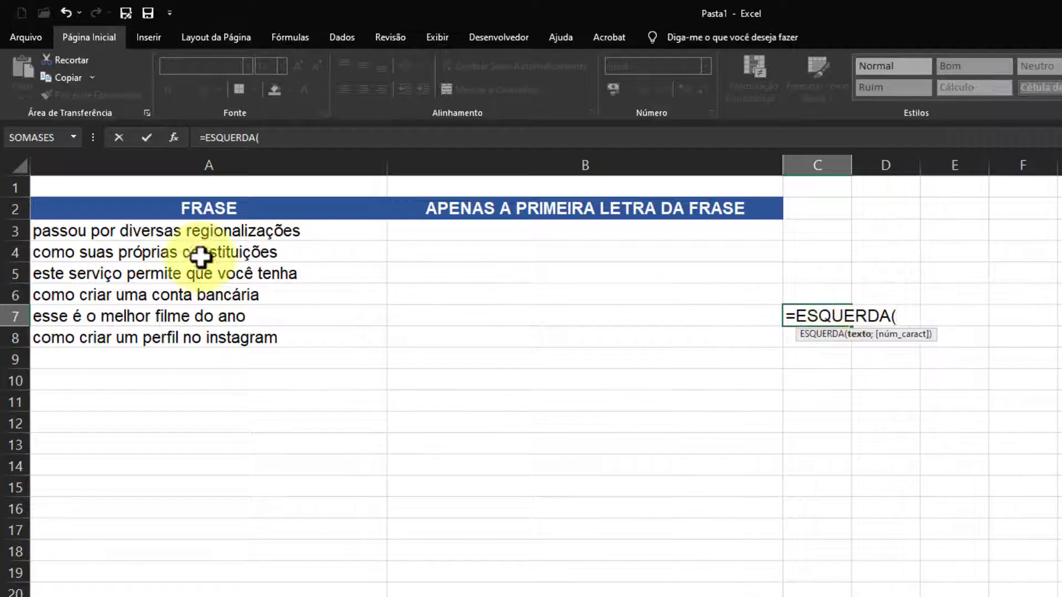
pyautogui.click(177, 231)
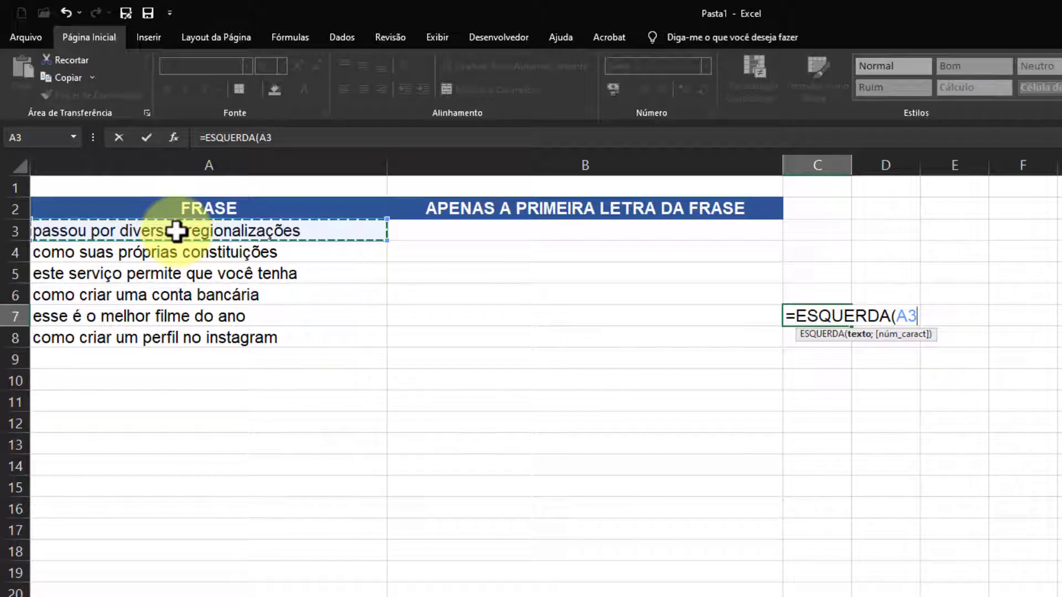
pyautogui.write(';')
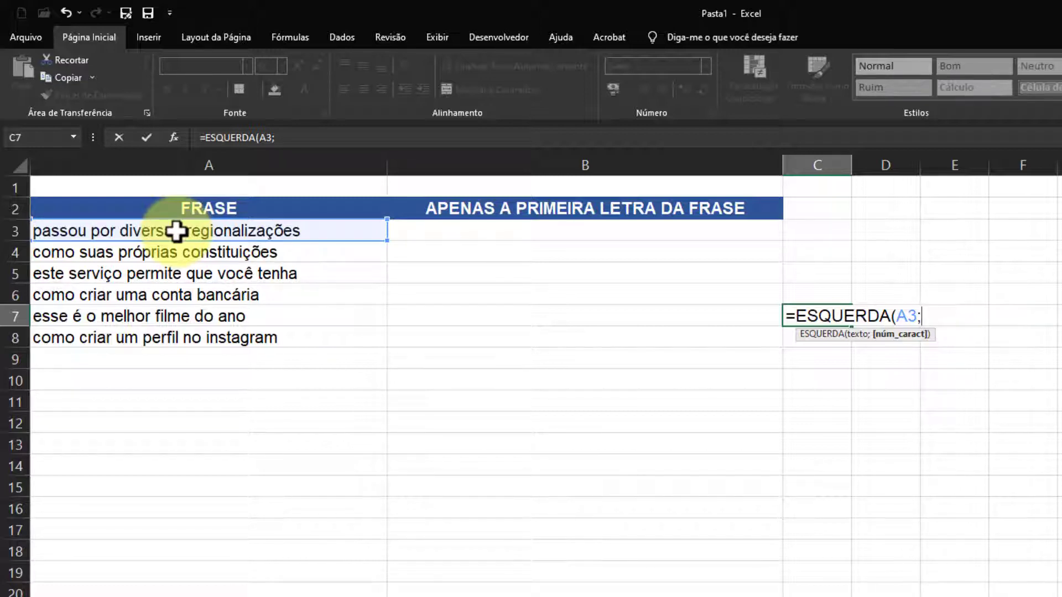
pyautogui.write('5)')
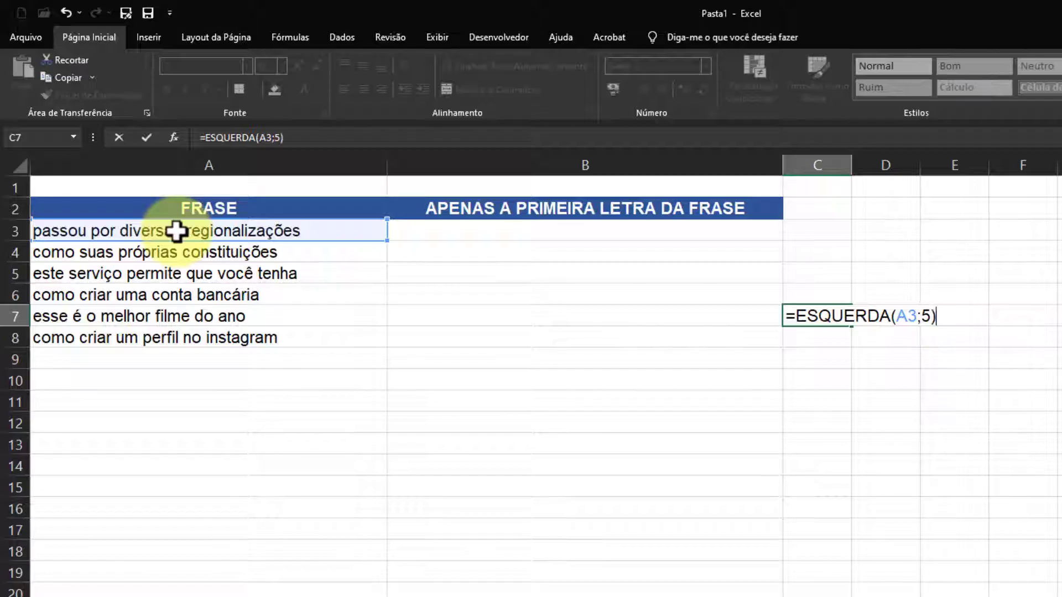
pyautogui.press('Return')
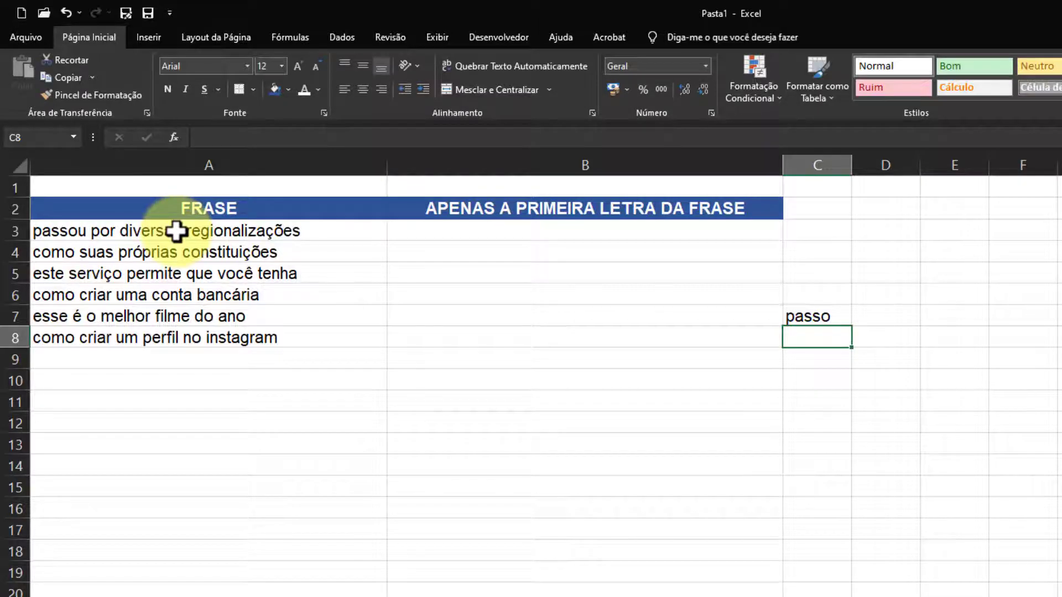
# Raise C7's character count to 6, then 10, so it shows 'passou por'
pyautogui.click(828, 318)
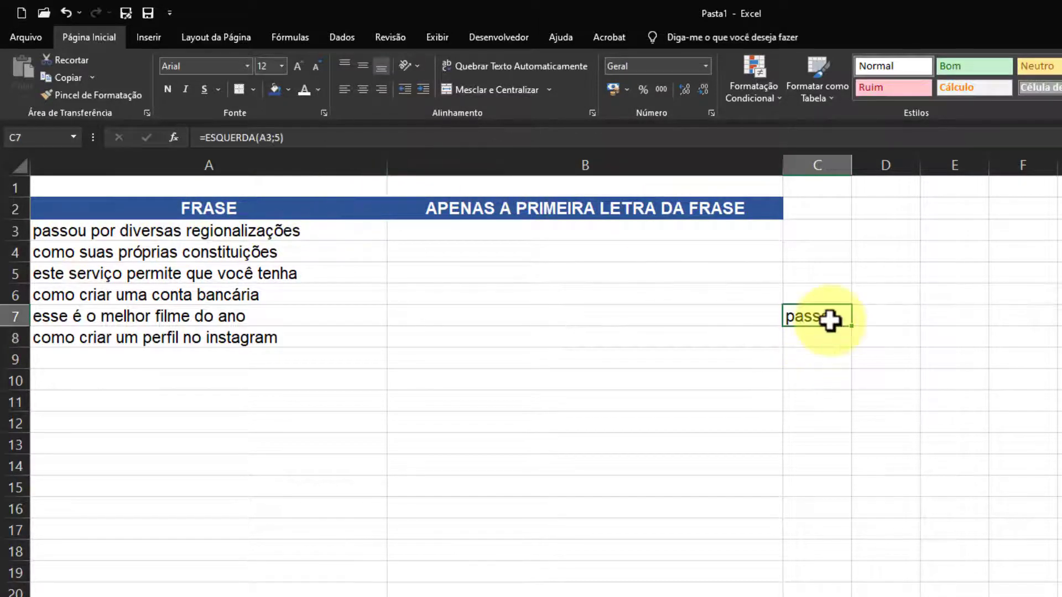
pyautogui.doubleClick(827, 319)
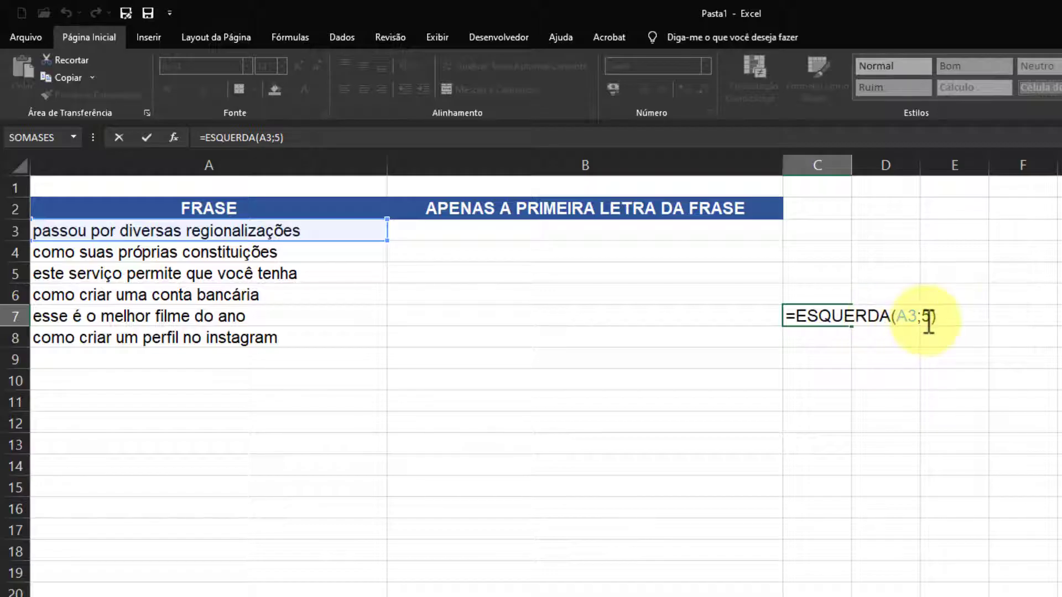
pyautogui.write('6')
pyautogui.press('Return')
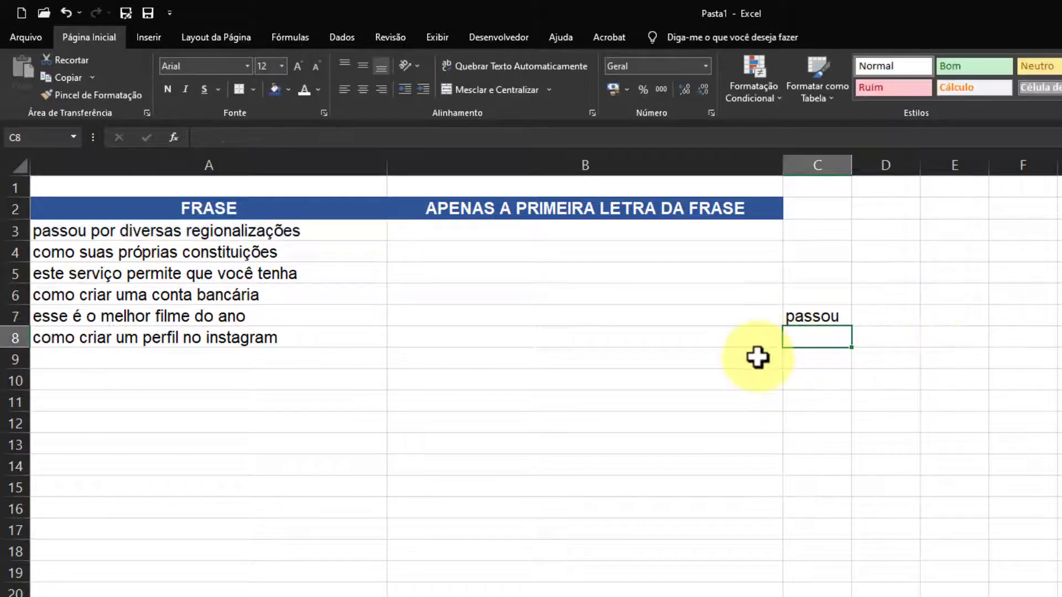
pyautogui.click(832, 313)
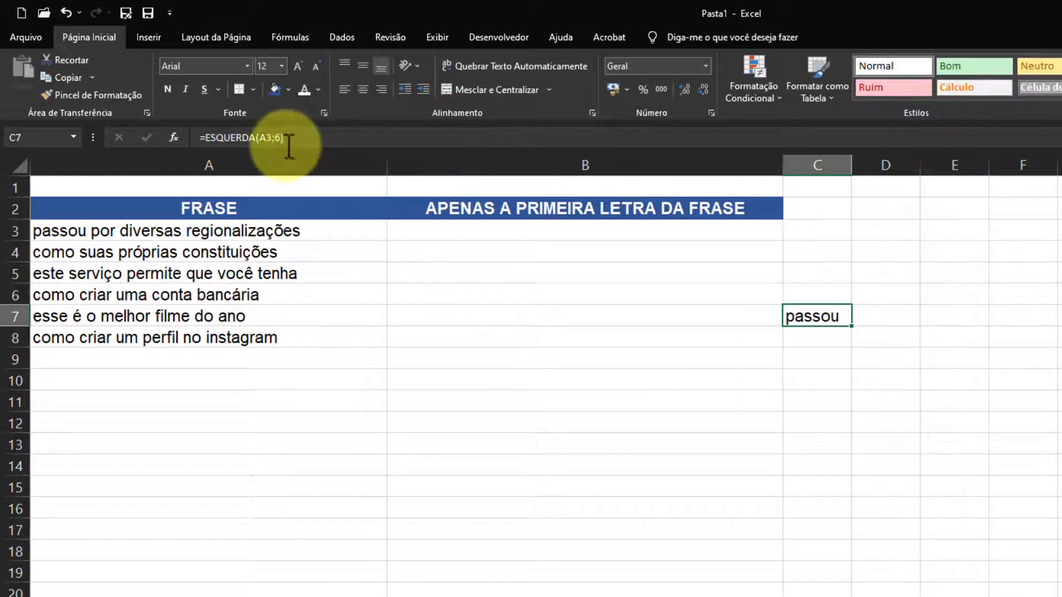
pyautogui.press('F2')
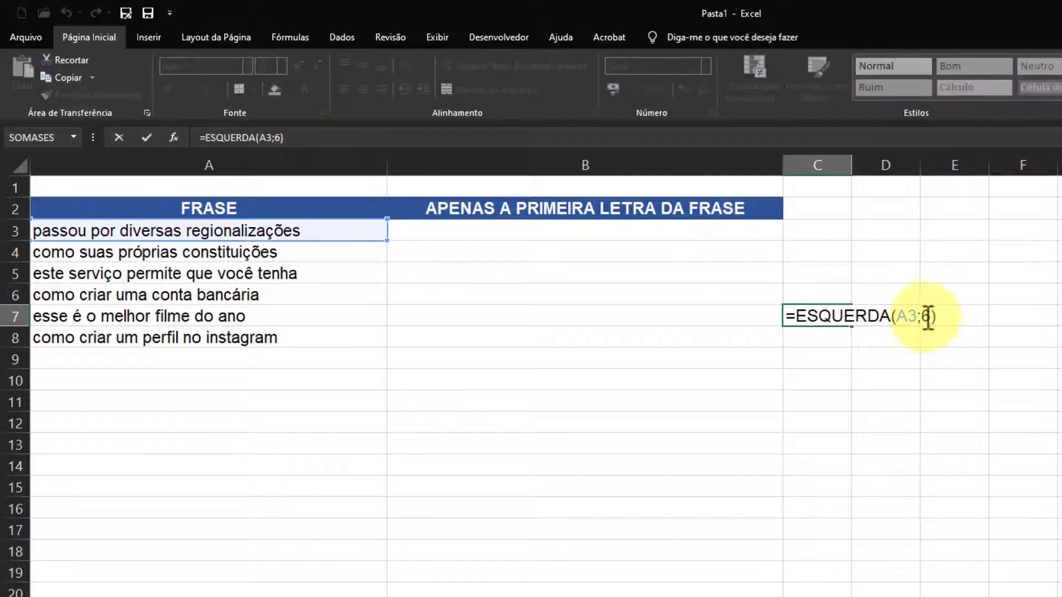
pyautogui.click(931, 319)
pyautogui.press('Return')
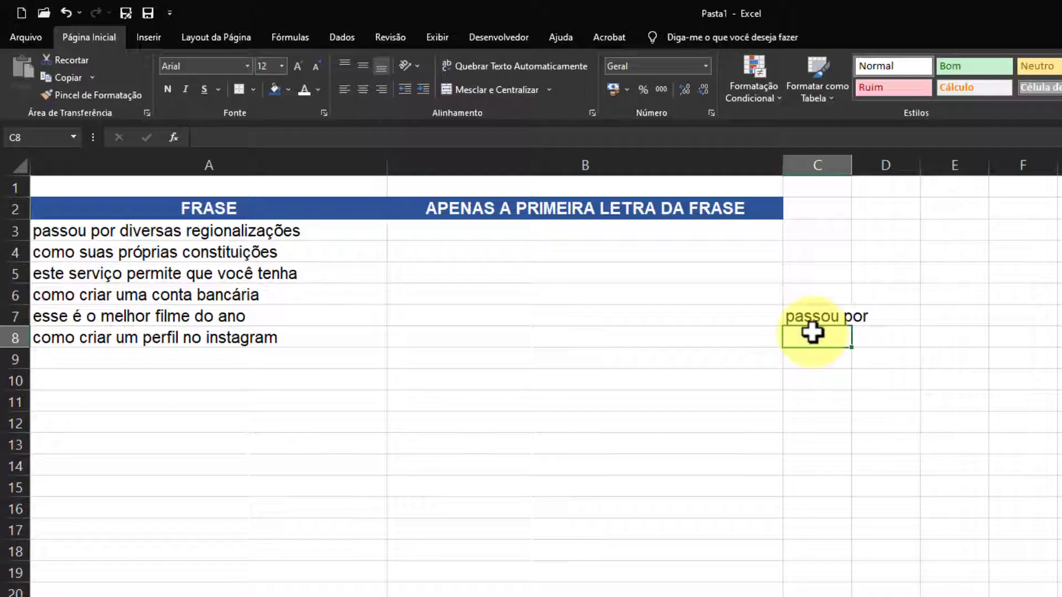
pyautogui.click(816, 320)
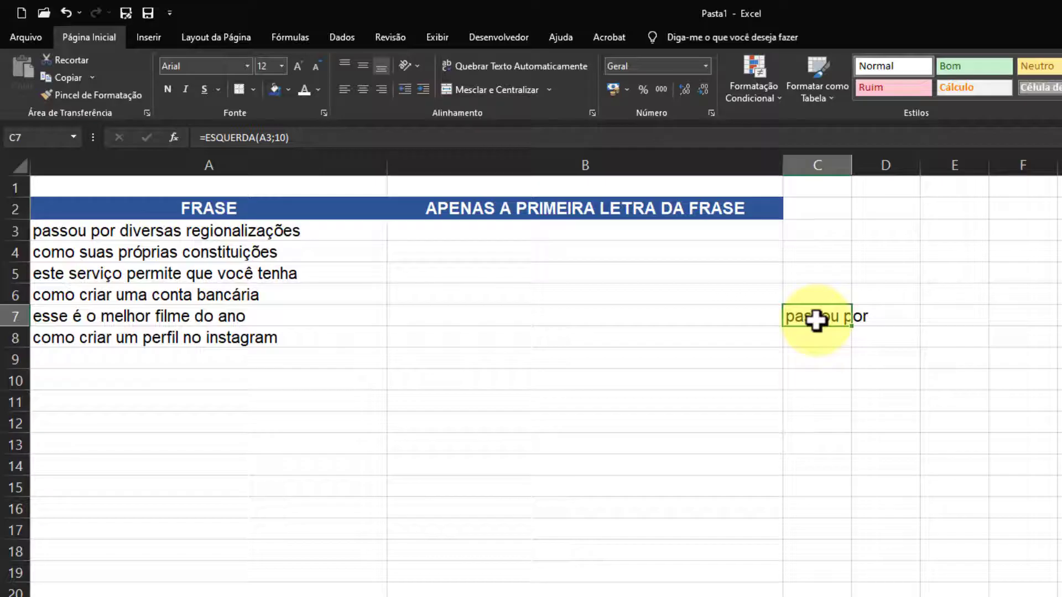
# Switch C7 to =DIREITA(A3;10), showing 'nalizações', then clear the test cell
pyautogui.doubleClick(816, 320)
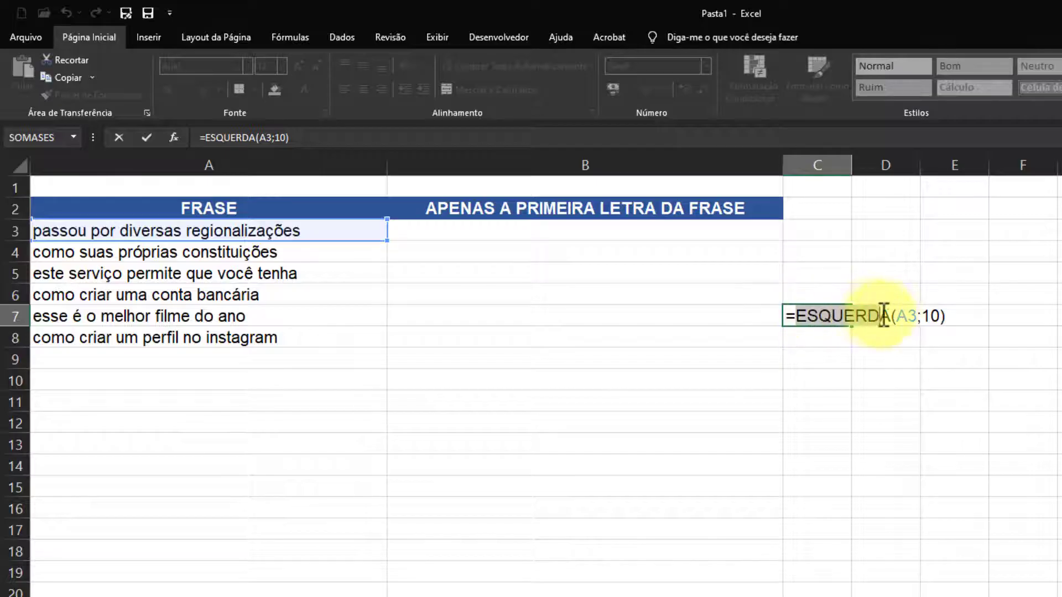
pyautogui.moveTo(883, 316); pyautogui.dragTo(885, 316)
pyautogui.write('DIRE')
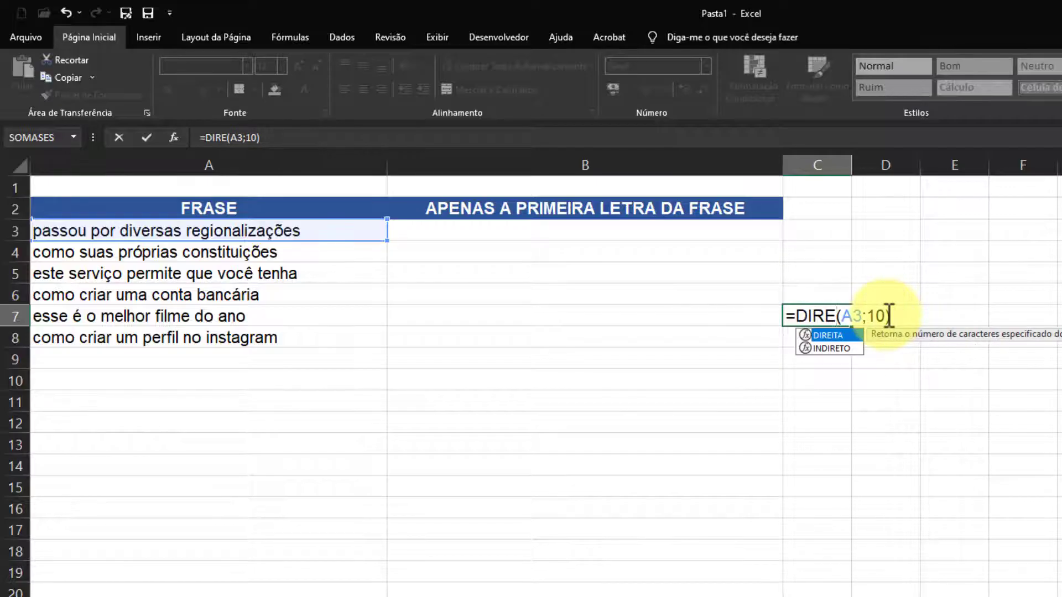
pyautogui.press('Tab')
pyautogui.press('Return')
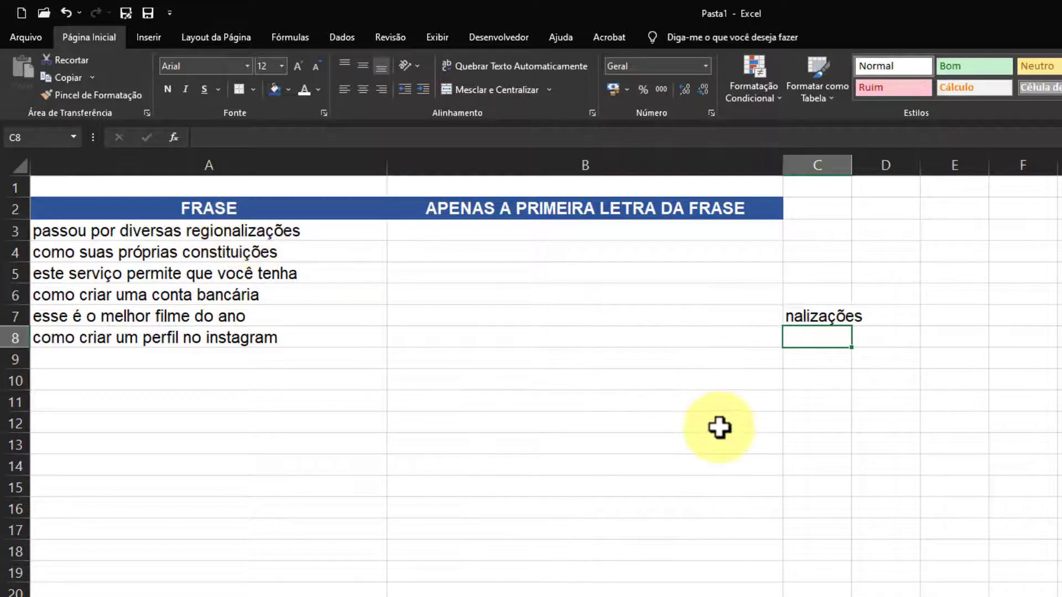
pyautogui.click(811, 317)
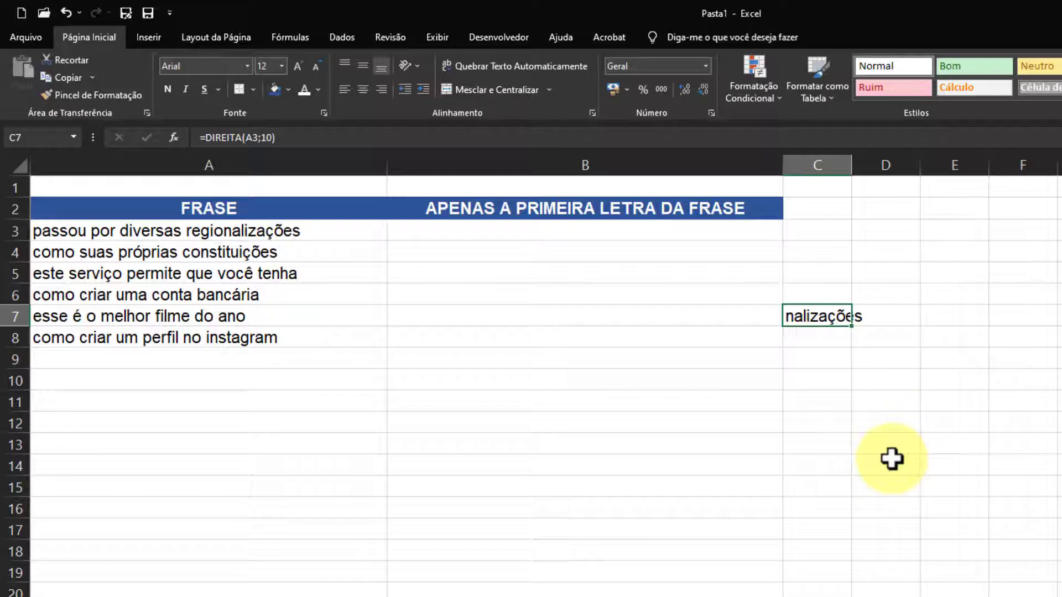
pyautogui.press('Delete')
# Start B3's formula as =MAIÚSCULA(ESQUERDA(A3;1))&DIREITA( using autocomplete
pyautogui.click(427, 233)
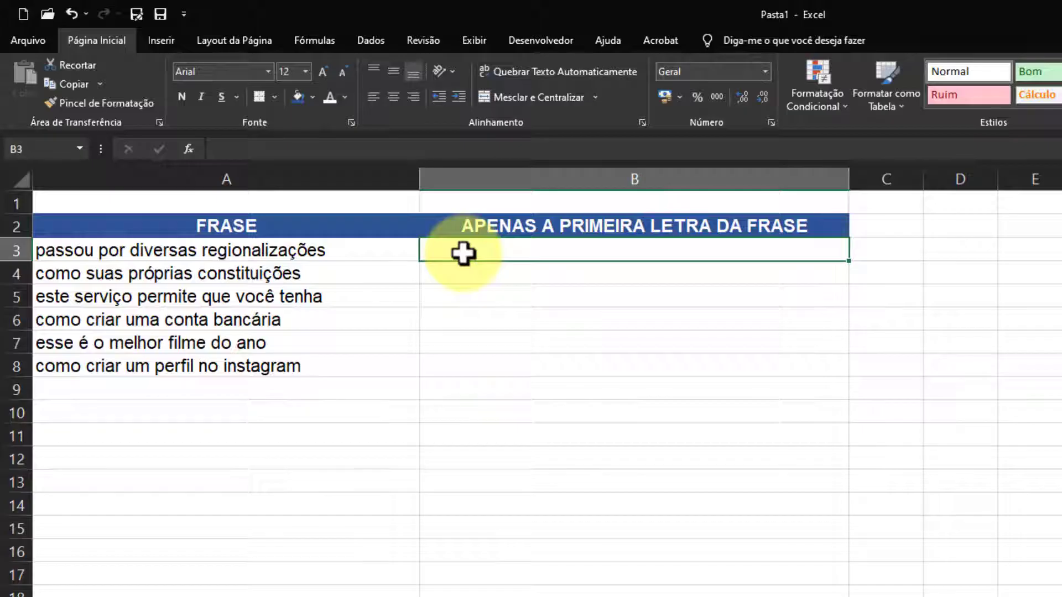
pyautogui.write('=')
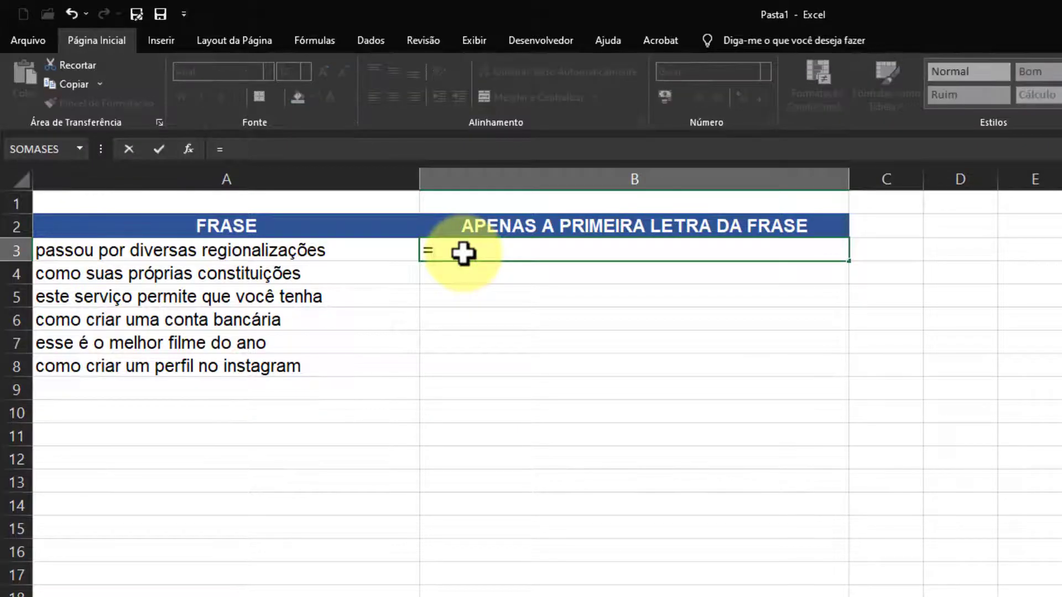
pyautogui.write('M')
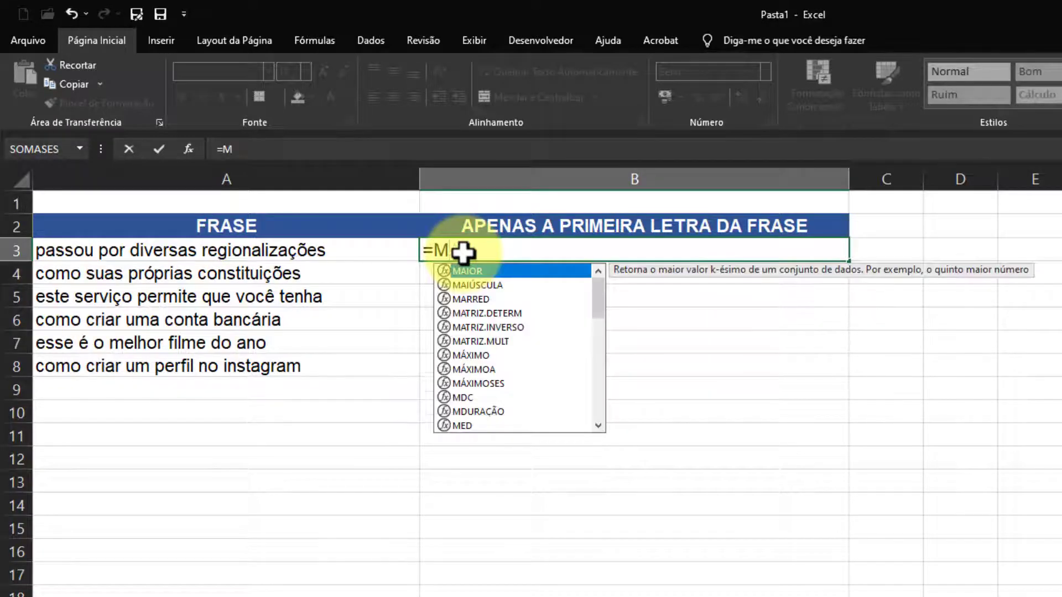
pyautogui.press('Tab')
pyautogui.write('ESQ')
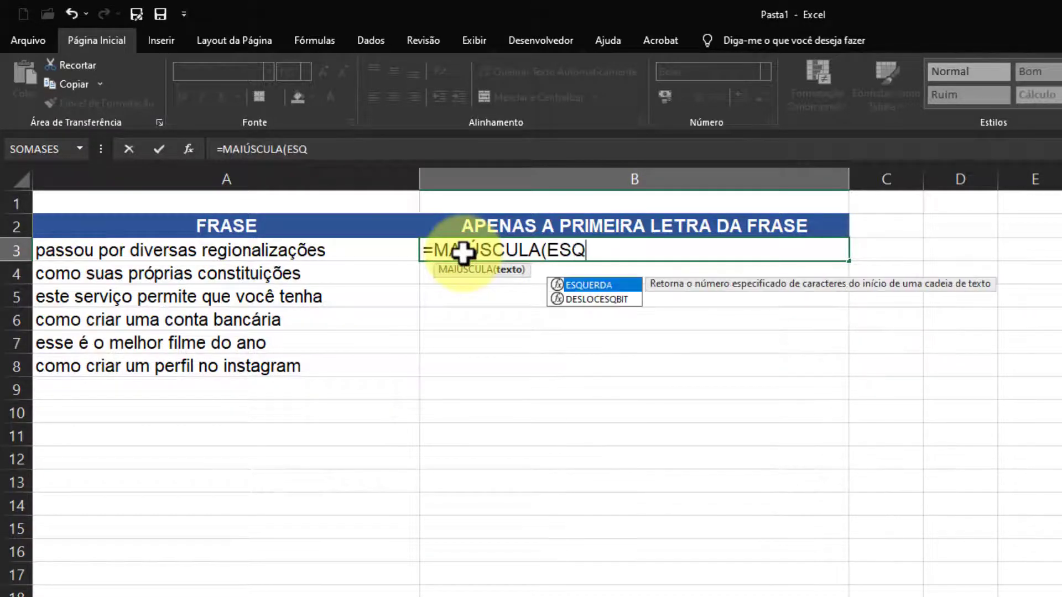
pyautogui.press('Tab')
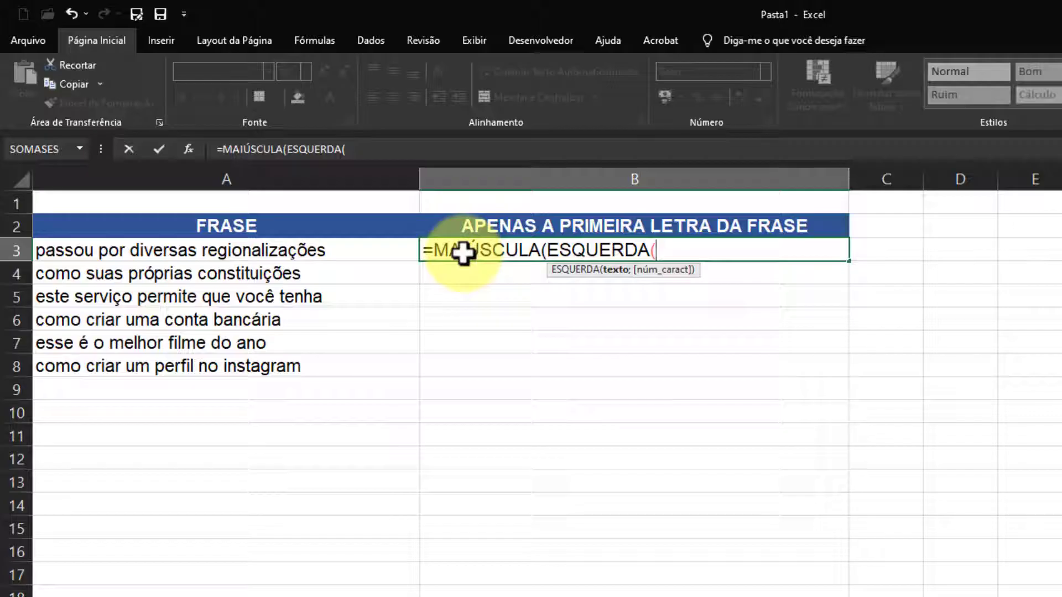
pyautogui.click(196, 252)
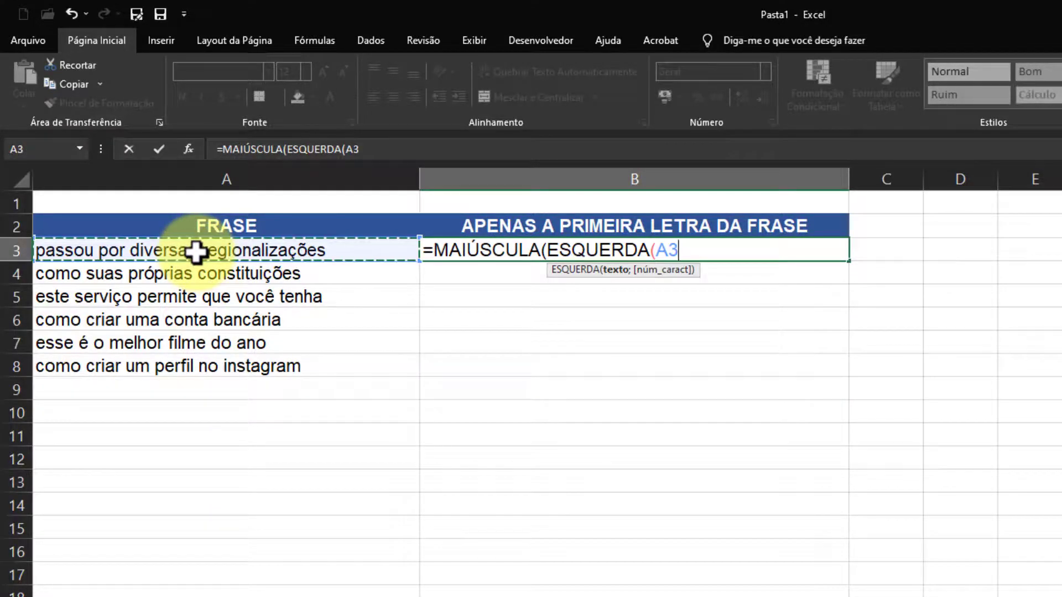
pyautogui.write(';')
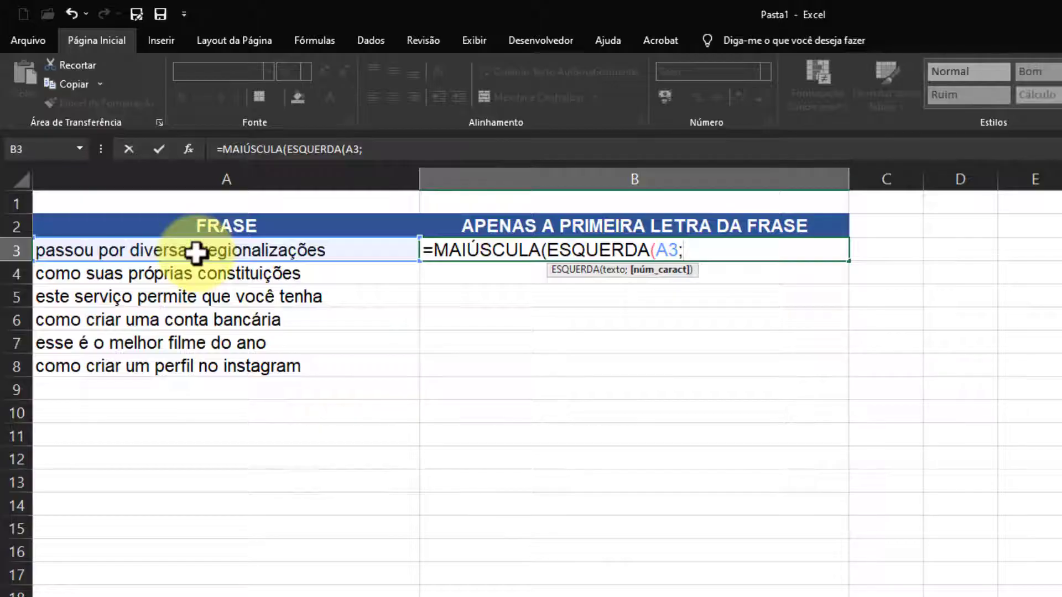
pyautogui.write('1')
pyautogui.write(')')
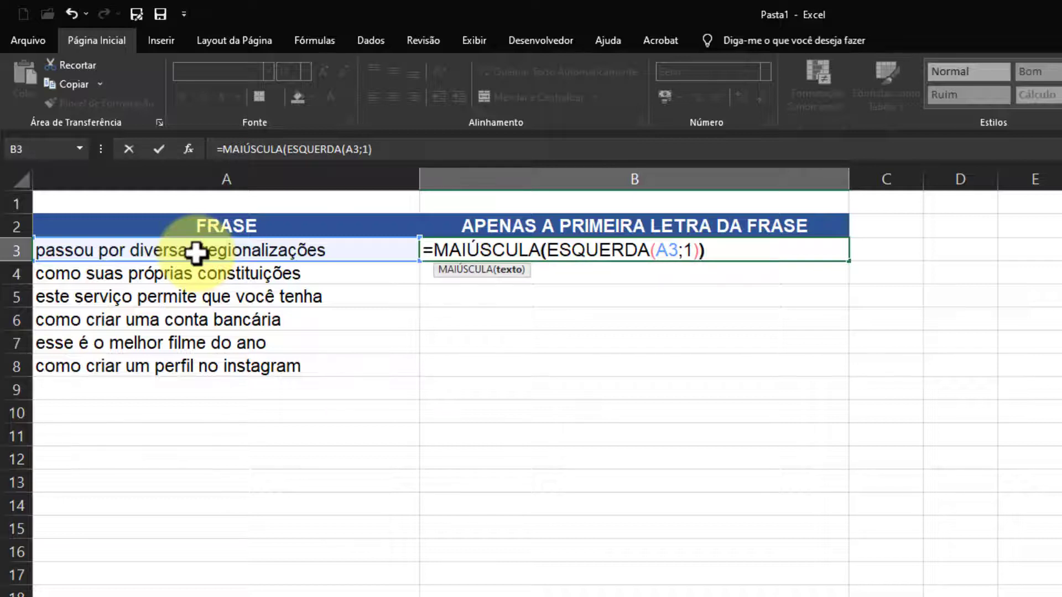
pyautogui.write(')')
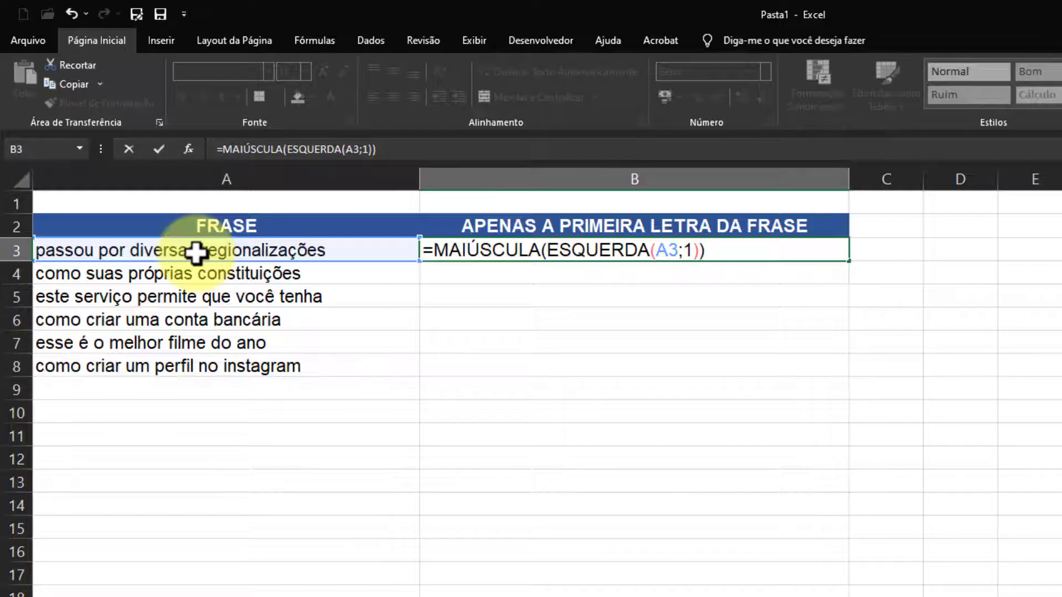
pyautogui.write('&')
pyautogui.write('DIREITA')
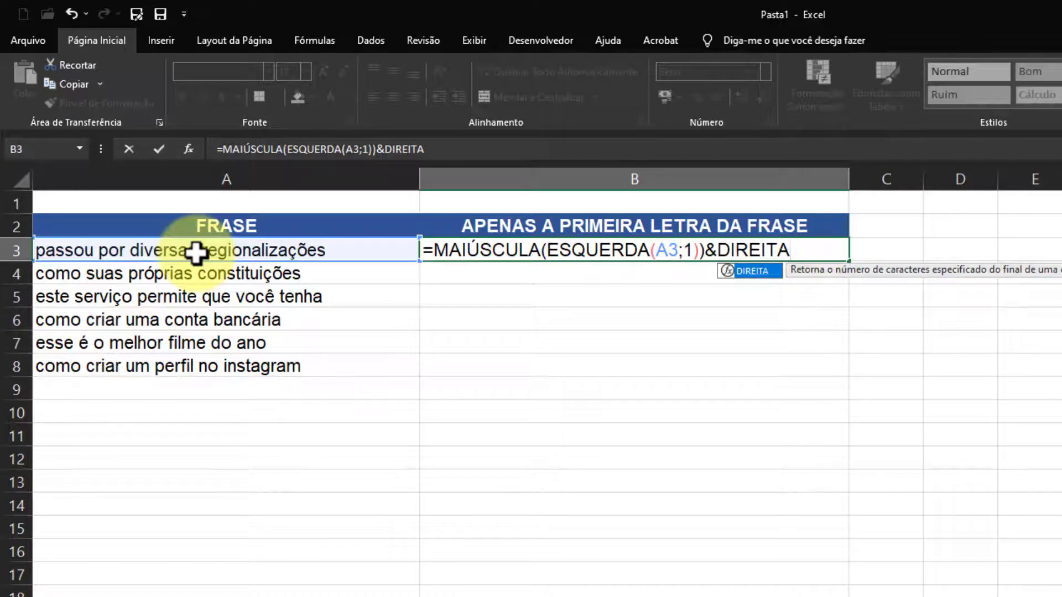
pyautogui.write('(')
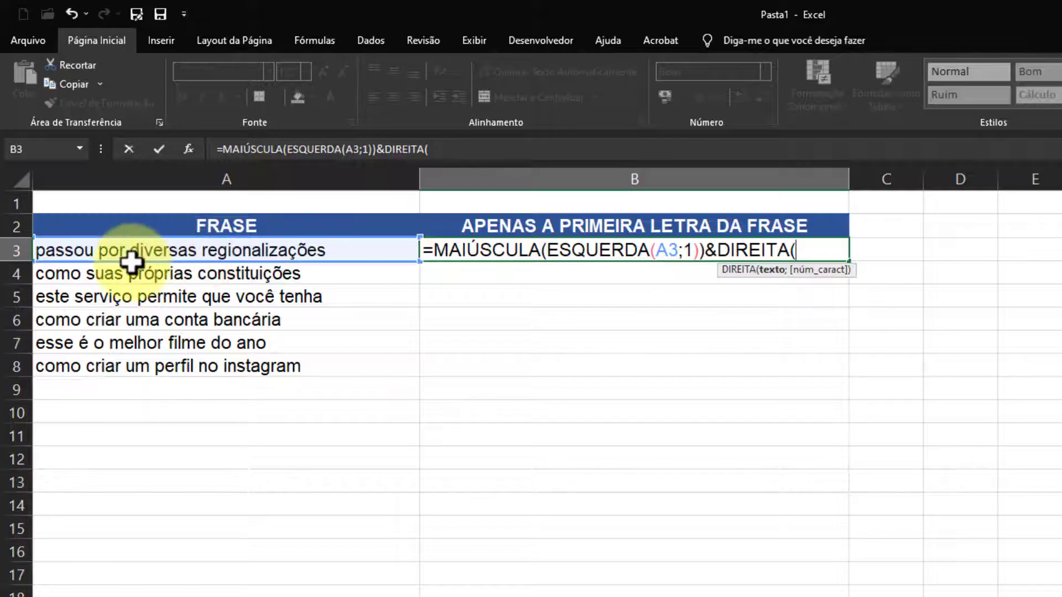
# Give DIREITA the A3 text and begin its count argument with NÚM
pyautogui.click(162, 252)
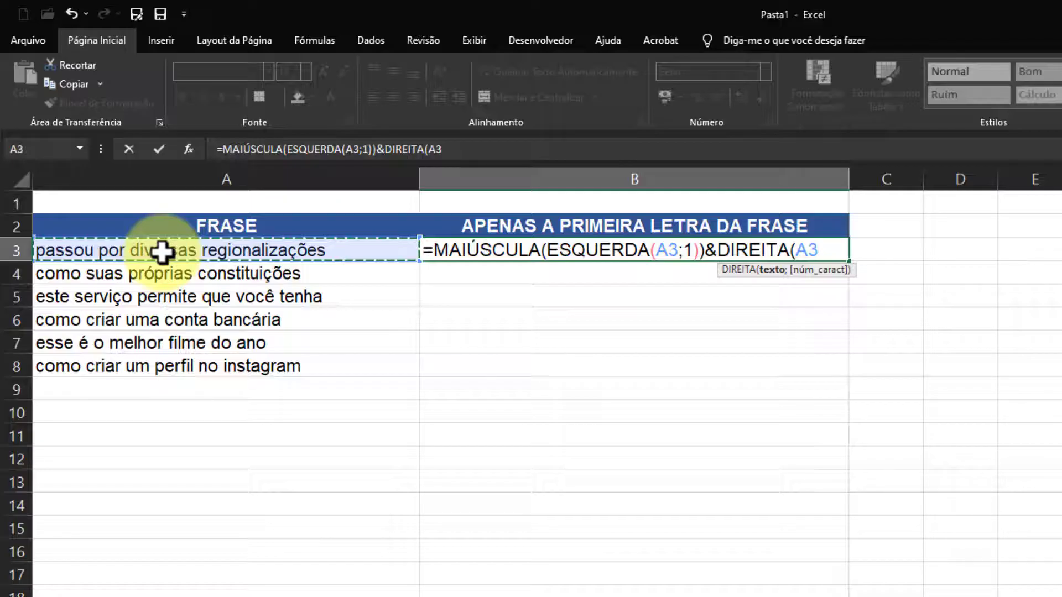
pyautogui.press('F2')
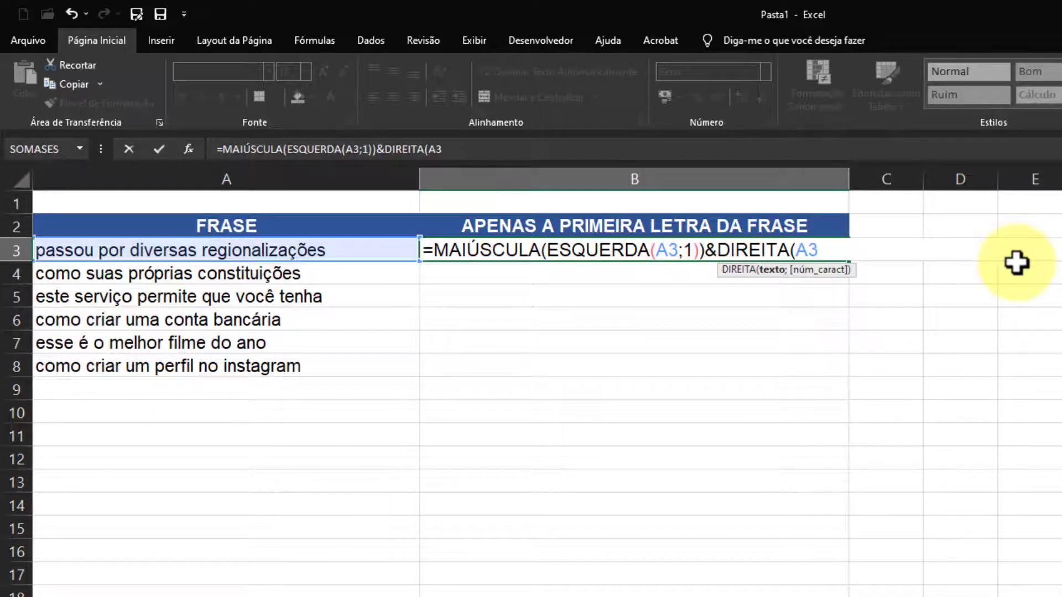
pyautogui.write(';')
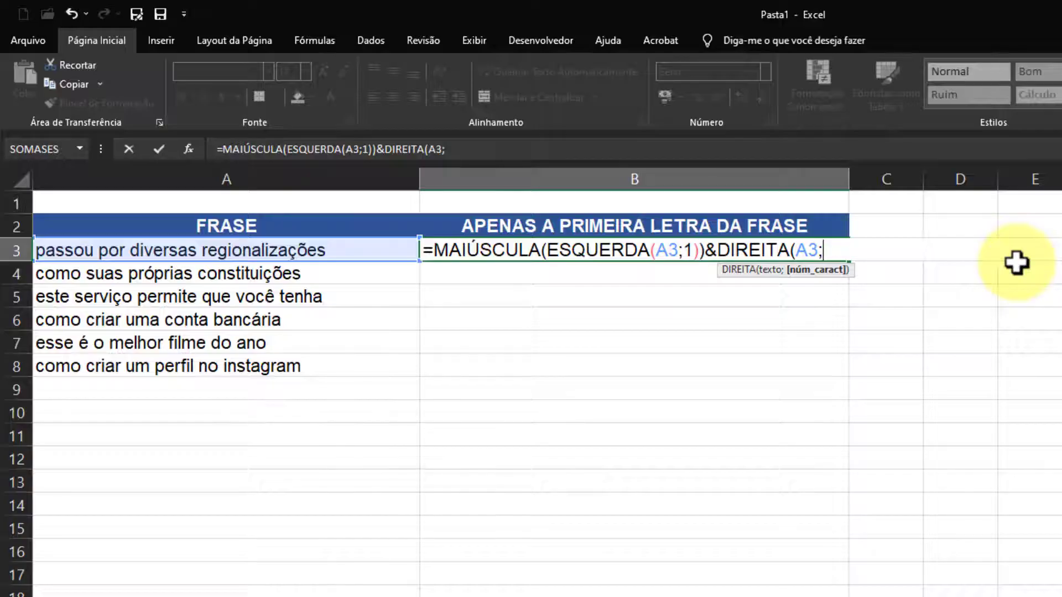
pyautogui.write('N')
pyautogui.write('ú')
pyautogui.press('BackSpace')
# Finish B3 as =MAIÚSCULA(ESQUERDA(A3;1))&DIREITA(A3;NÚM.CARACT(A3)-1)
pyautogui.write('ÚM')
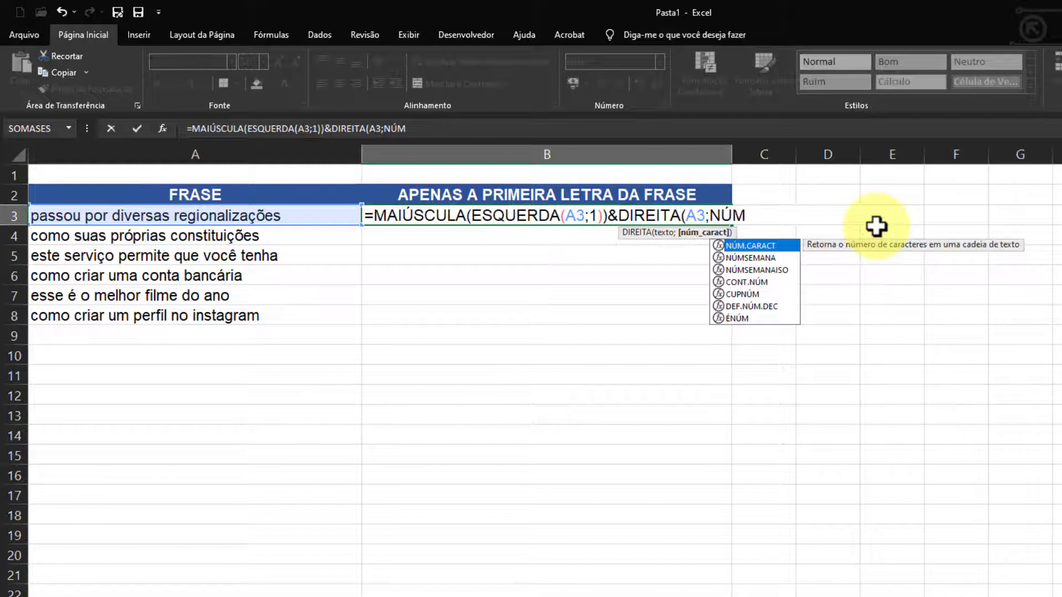
pyautogui.write('.')
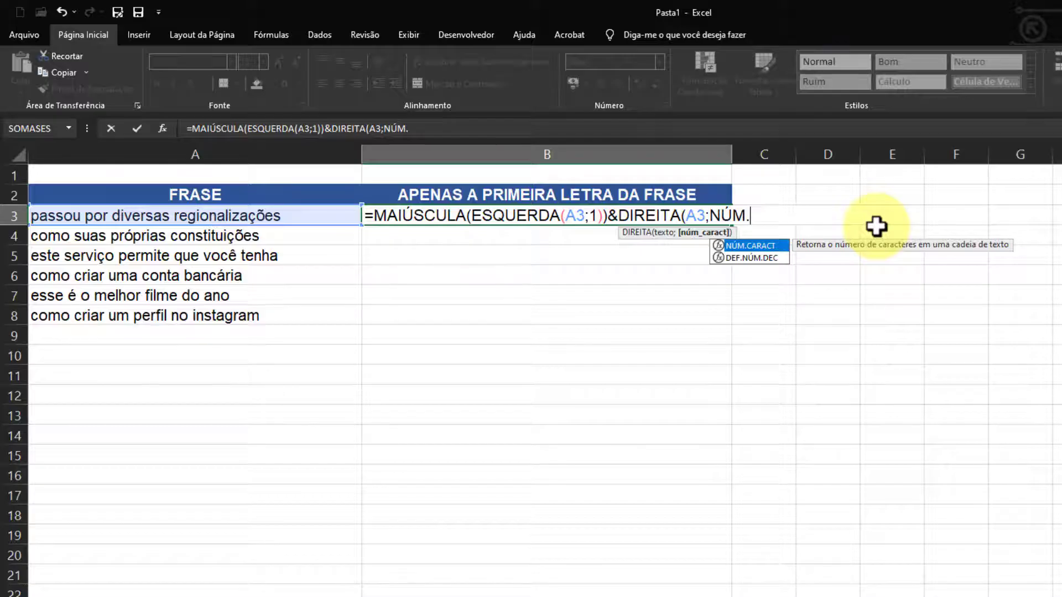
pyautogui.press('Tab')
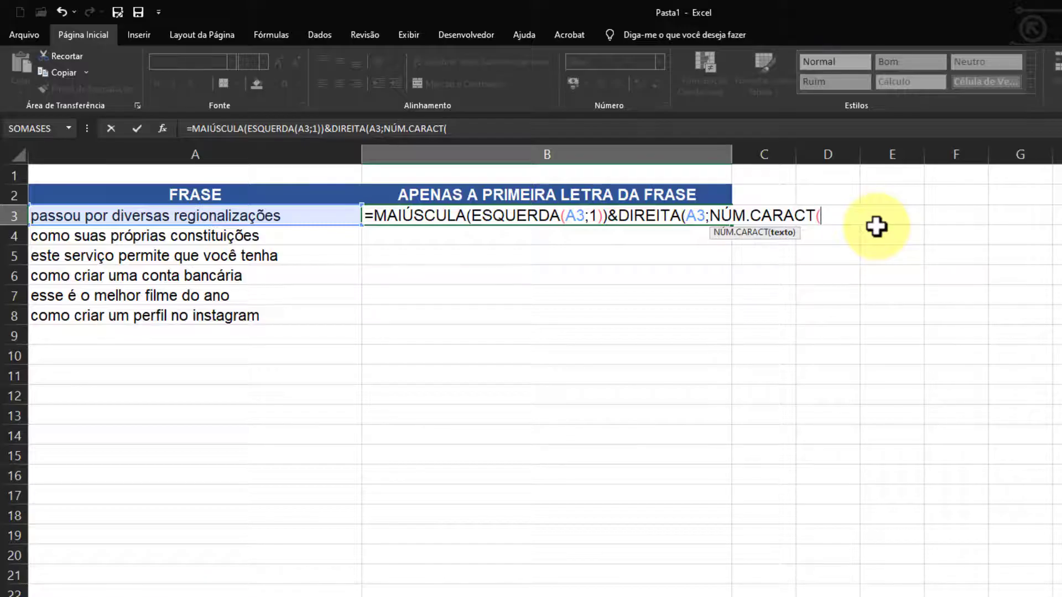
pyautogui.click(184, 215)
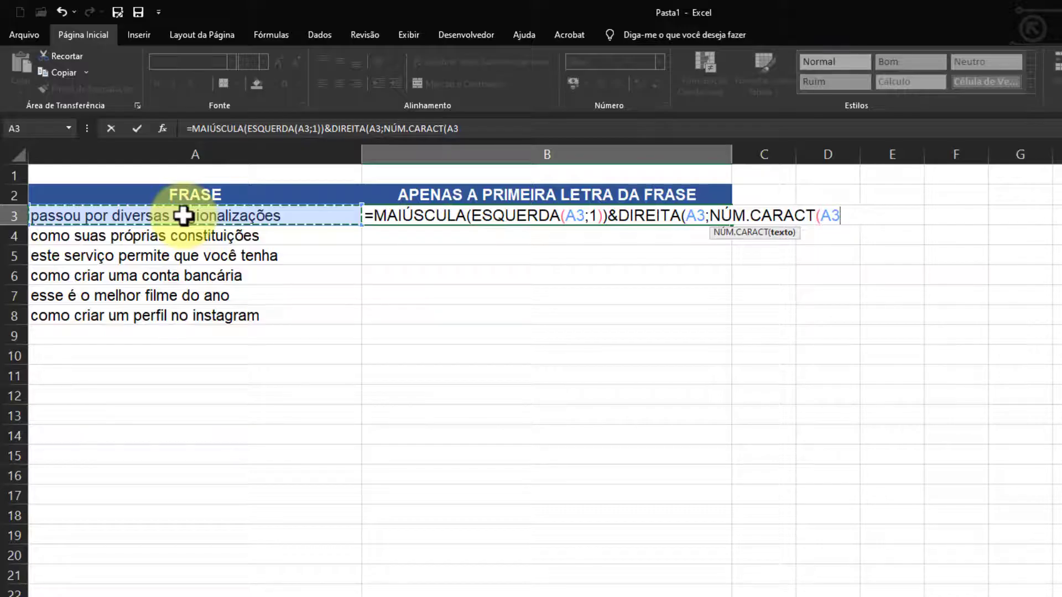
pyautogui.write(')')
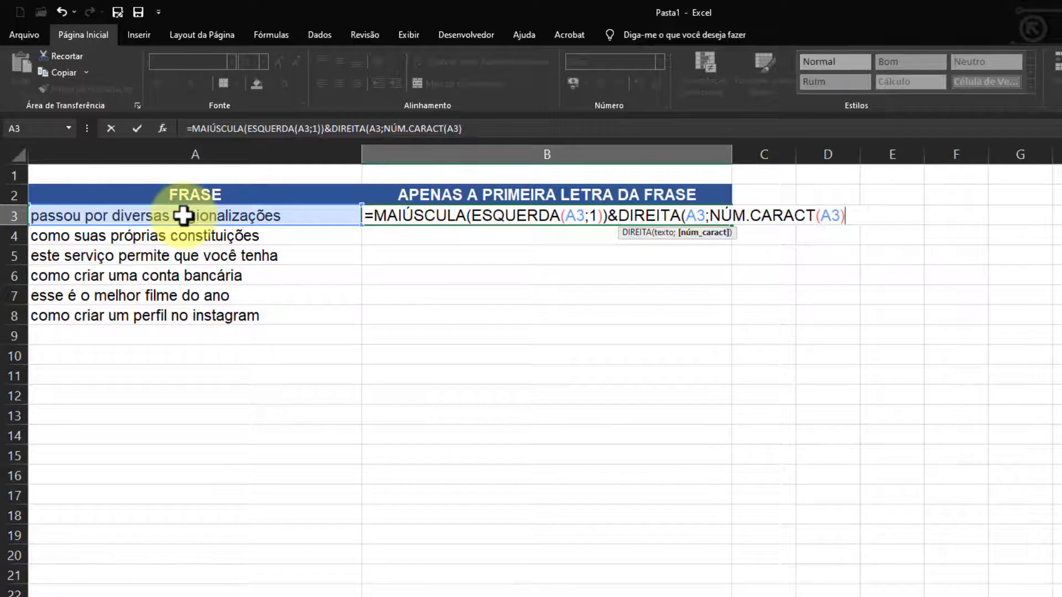
pyautogui.write('-1')
pyautogui.write(')')
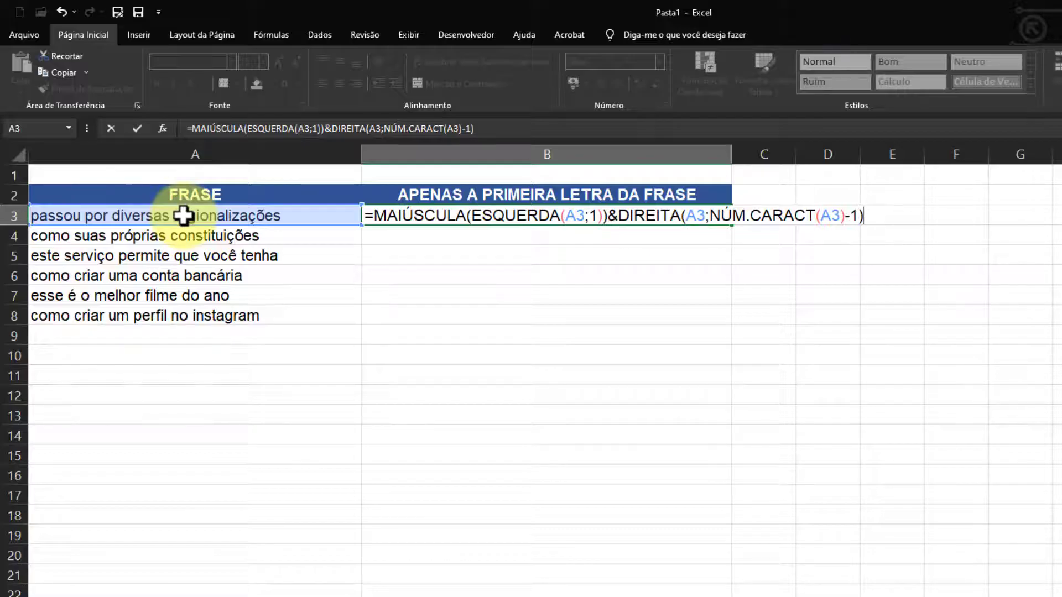
pyautogui.press('Return')
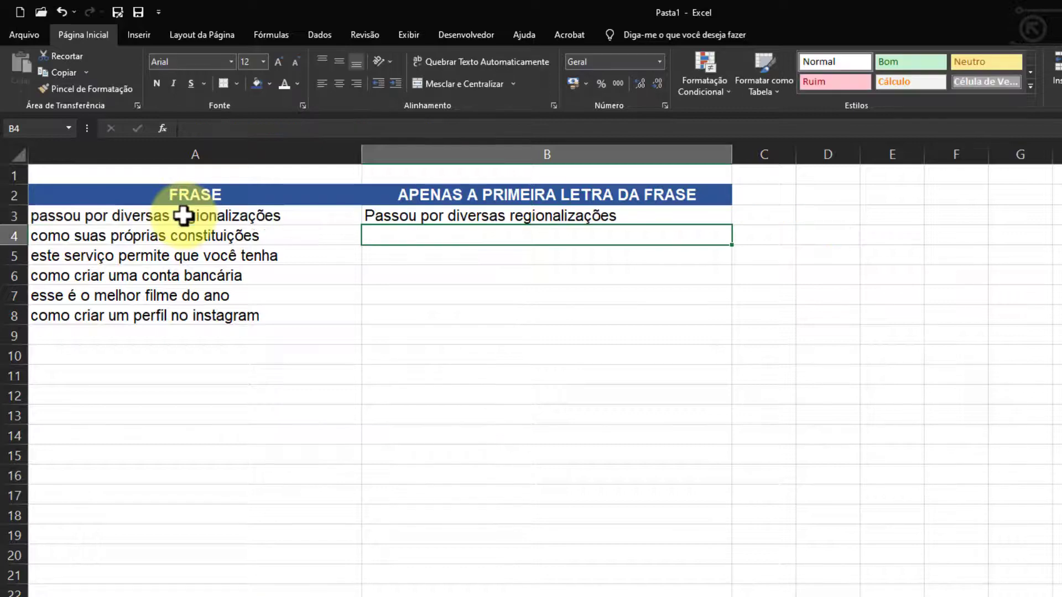
# Append TESTE to the end of the A3 phrase
pyautogui.click(371, 219)
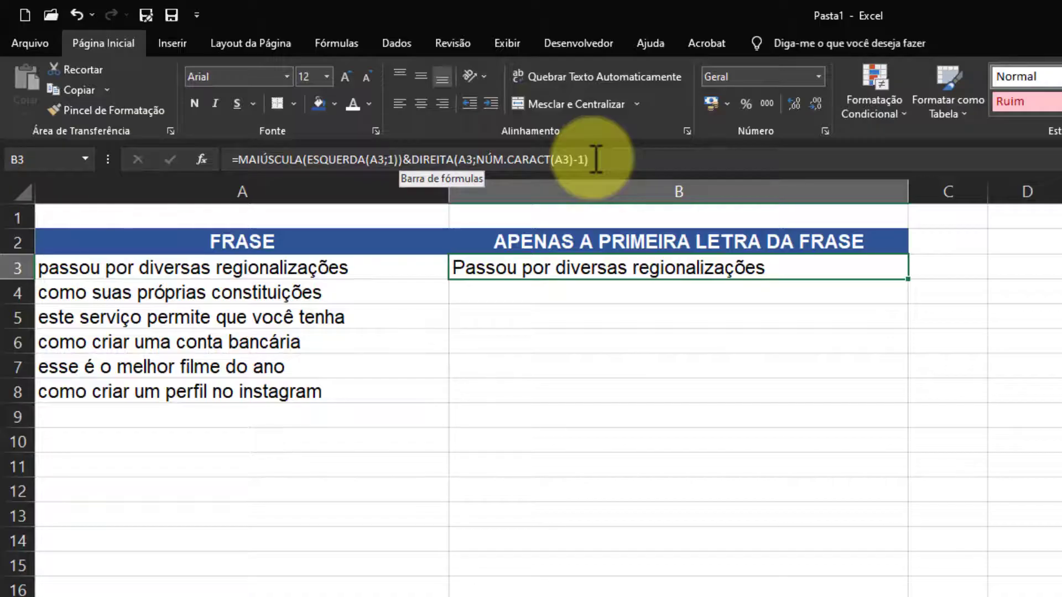
pyautogui.click(307, 270)
pyautogui.doubleClick(224, 268)
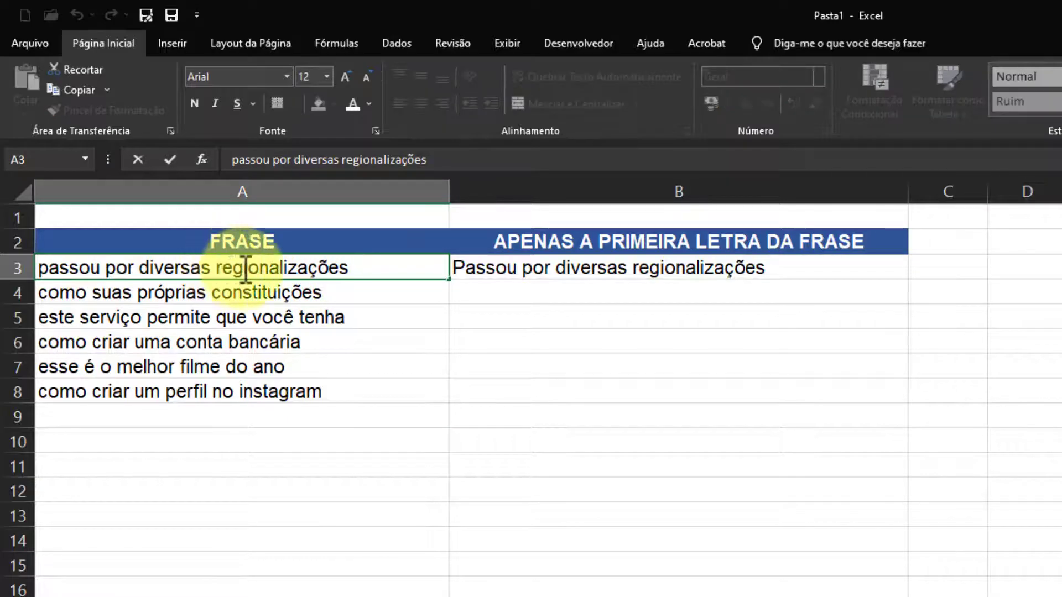
pyautogui.moveTo(246, 269); pyautogui.dragTo(391, 270)
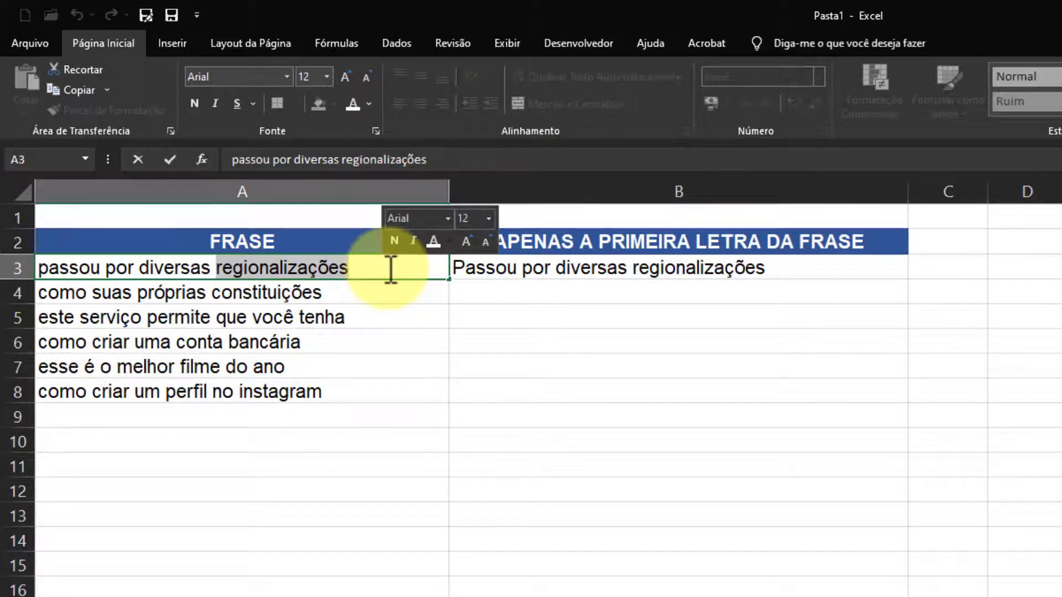
pyautogui.click(391, 269)
pyautogui.write('TES')
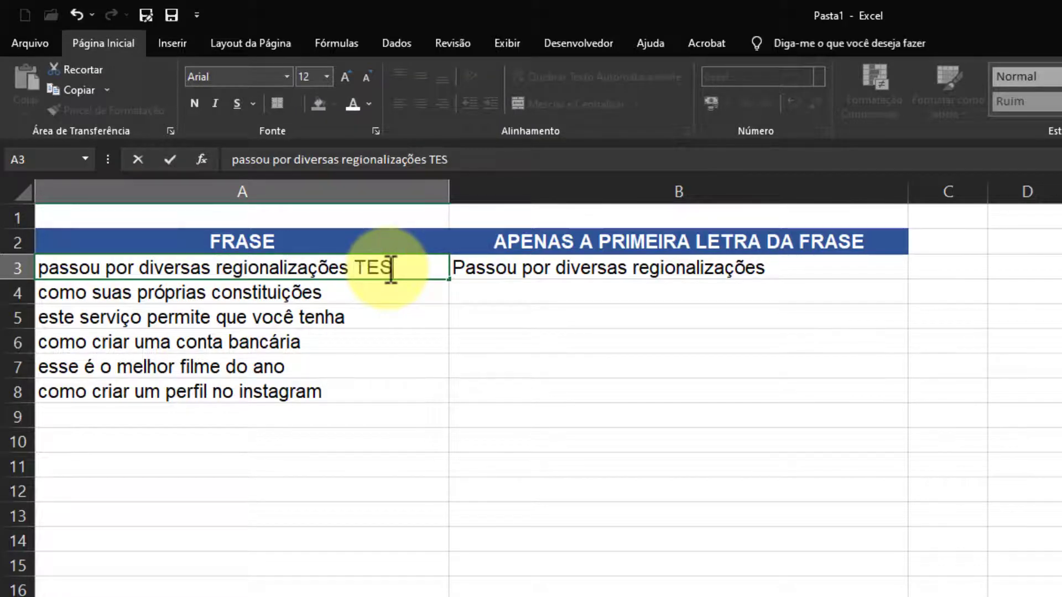
pyautogui.write('TE')
pyautogui.press('Return')
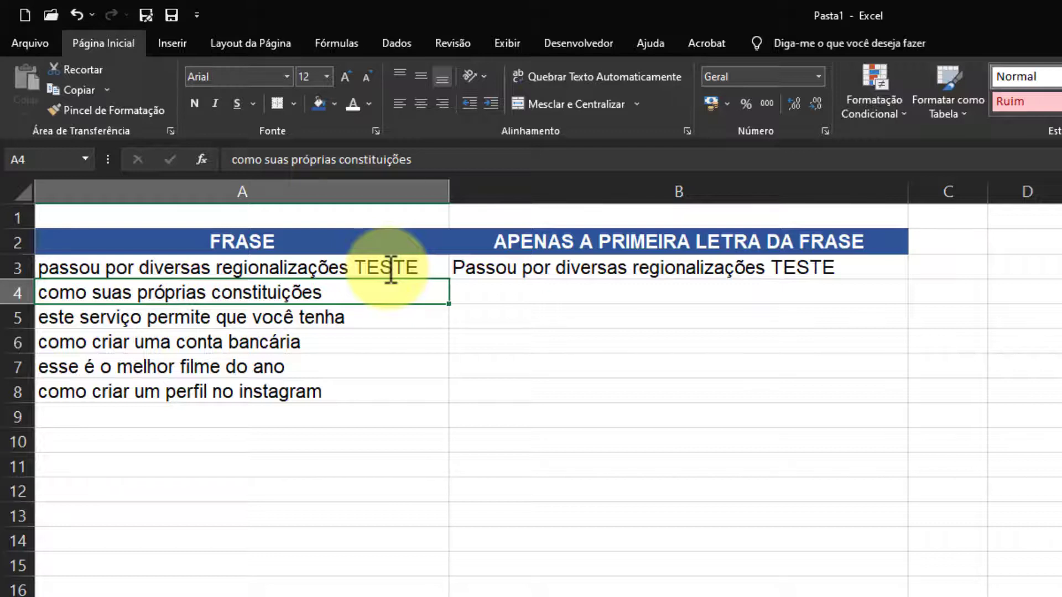
# Wrap B3's DIREITA part in MINÚSCULA so the remainder appears lowercase
pyautogui.click(390, 269)
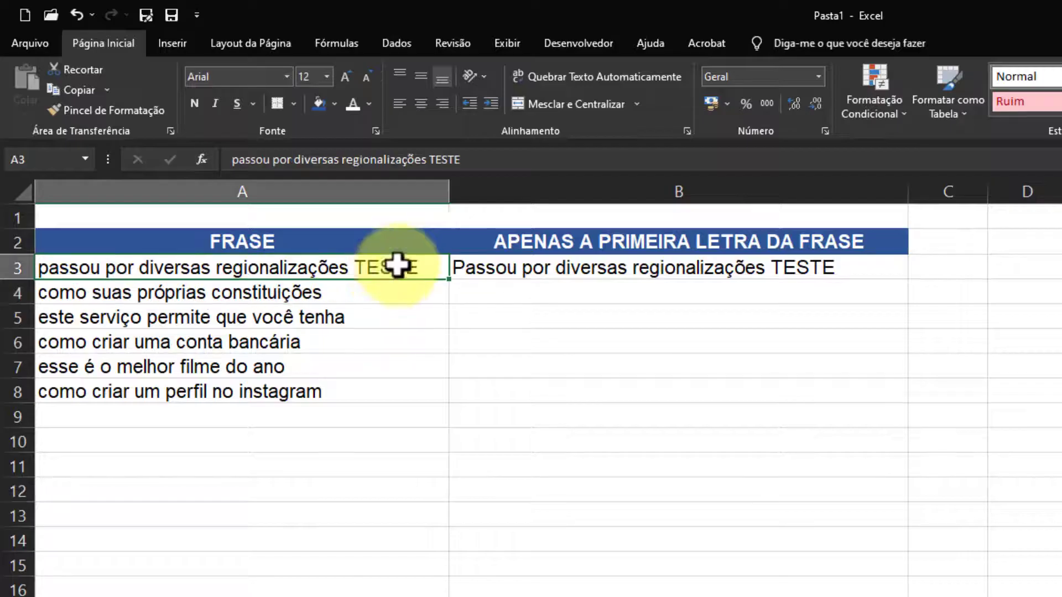
pyautogui.click(557, 267)
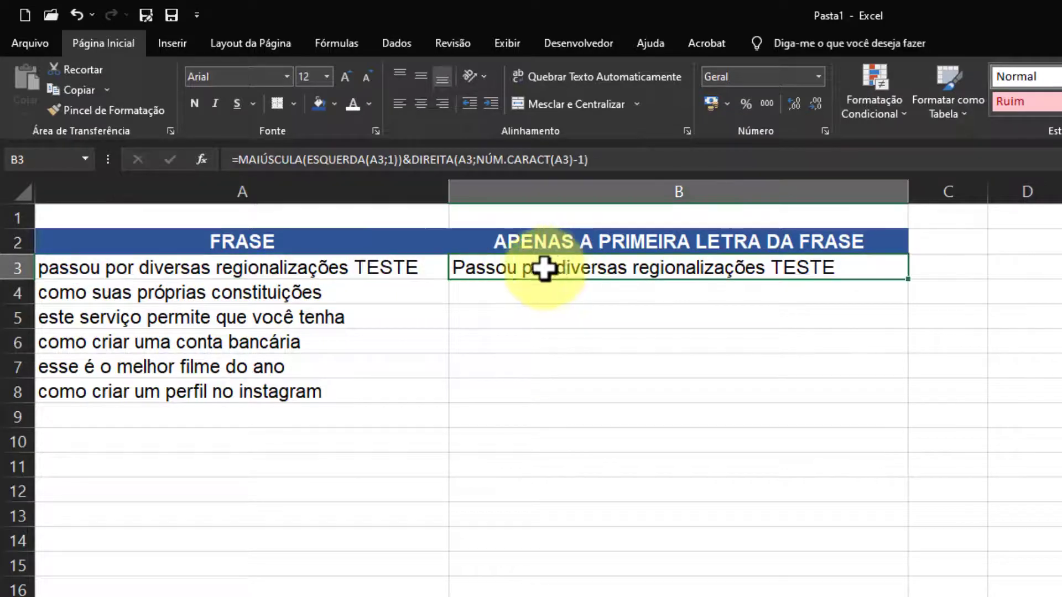
pyautogui.click(410, 159)
pyautogui.write('M')
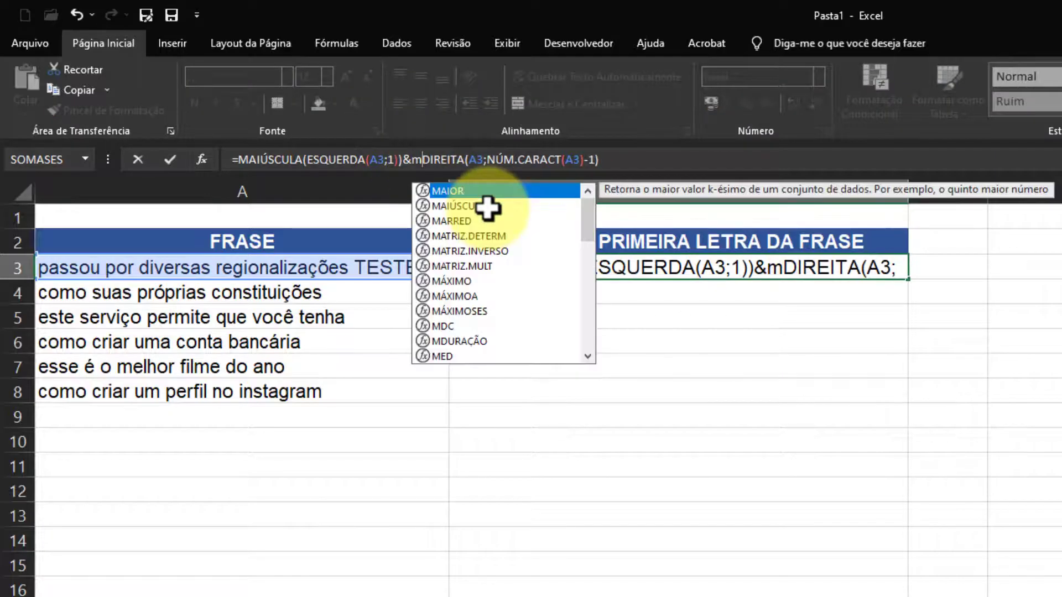
pyautogui.write('INÚS')
pyautogui.press('Tab')
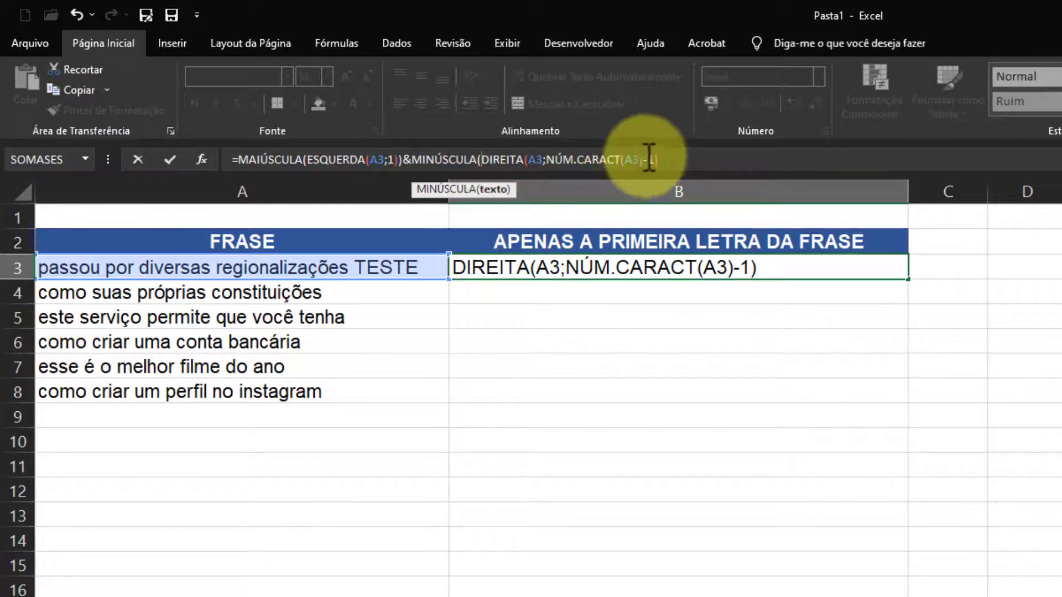
pyautogui.click(673, 161)
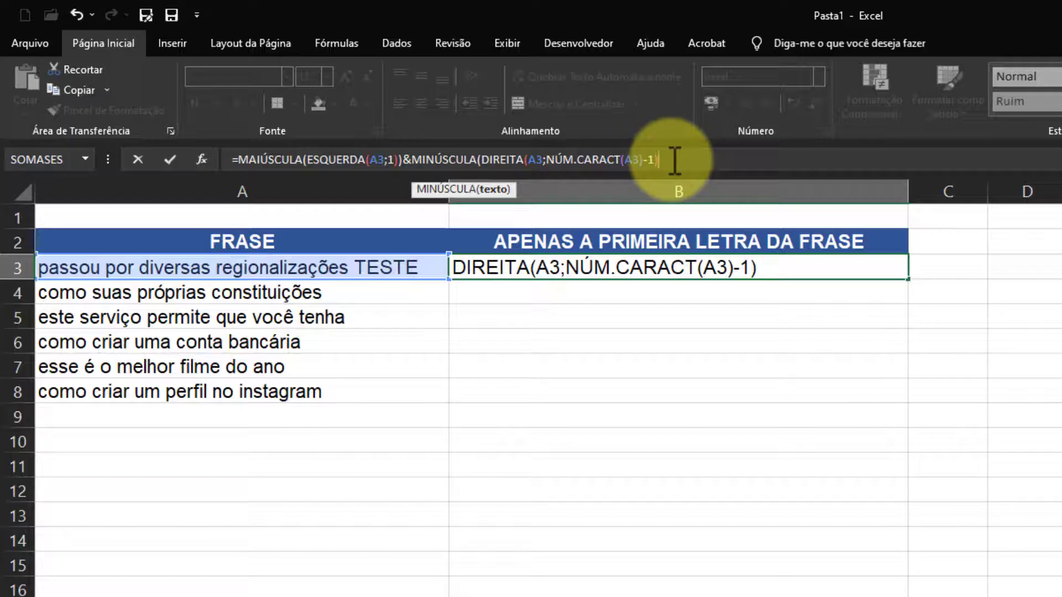
pyautogui.write(')')
pyautogui.press('Return')
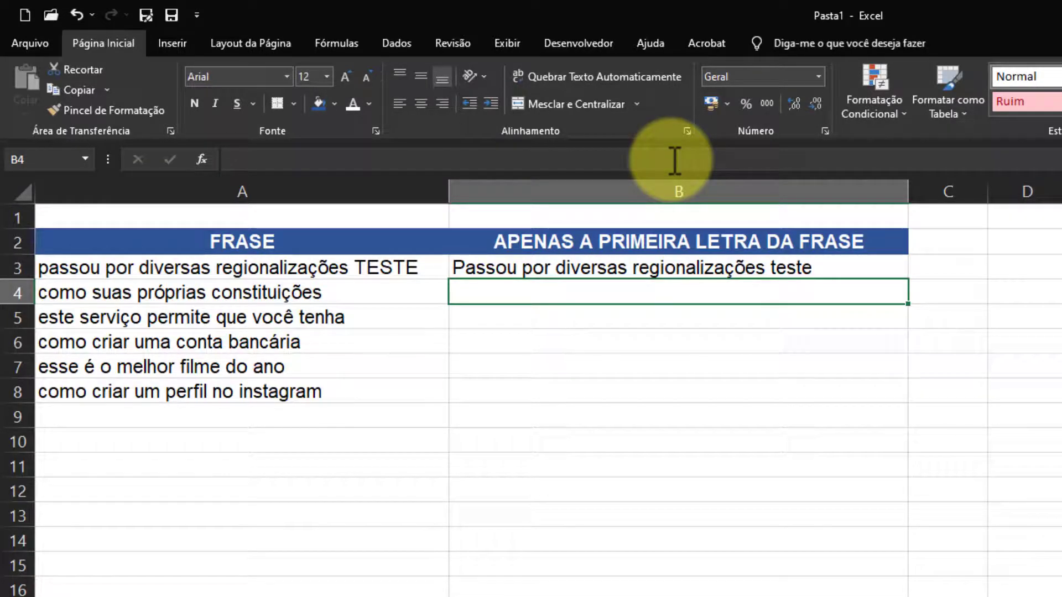
pyautogui.click(379, 274)
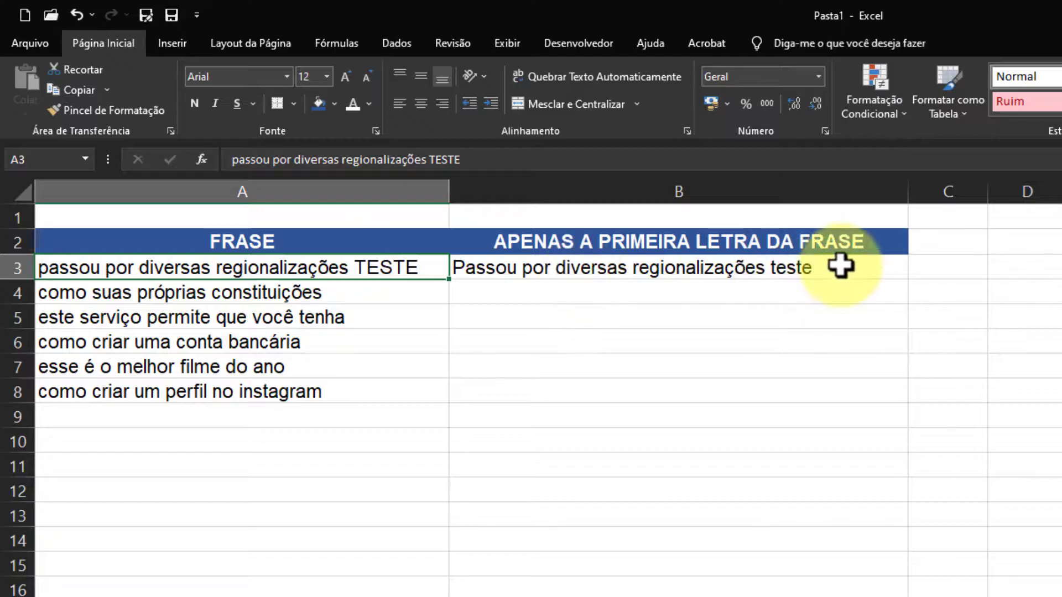
# Add MAIÚSCULA to the A4 phrase and widen column A
pyautogui.click(841, 267)
pyautogui.doubleClick(414, 294)
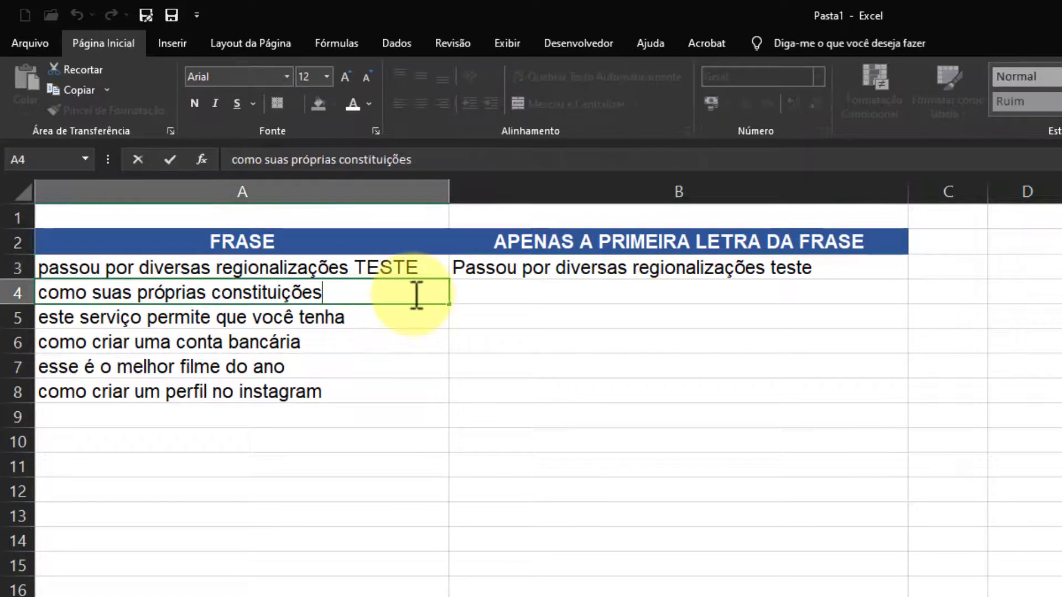
pyautogui.write(' MAIÚSCU')
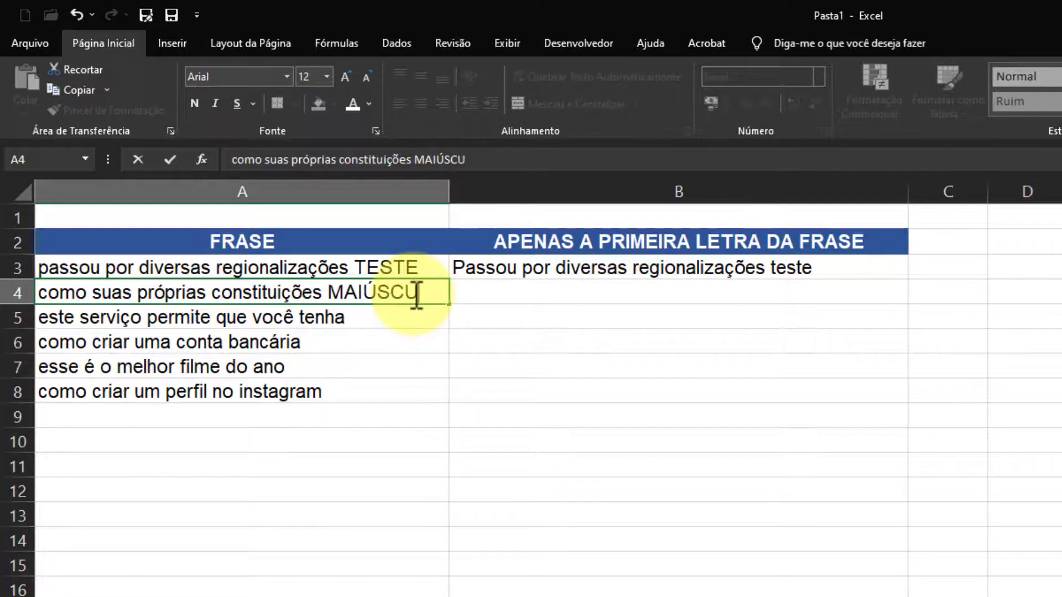
pyautogui.write('LA')
pyautogui.press('Return')
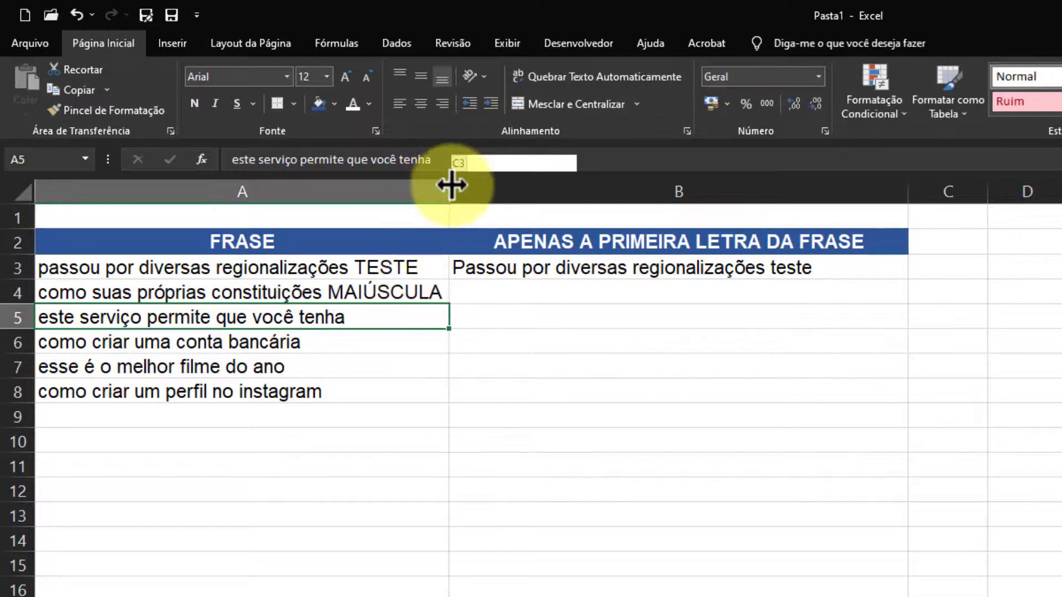
pyautogui.moveTo(451, 184); pyautogui.dragTo(471, 184)
# Fill B3's capitalising formula down through B8 and recommit the B4 formula
pyautogui.click(904, 266)
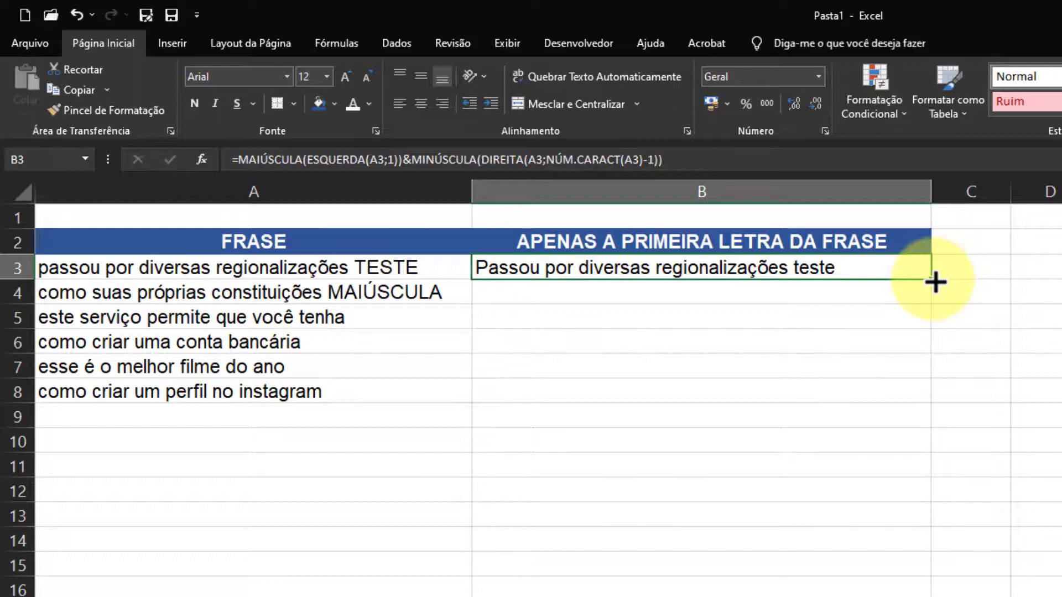
pyautogui.doubleClick(931, 278)
pyautogui.click(840, 293)
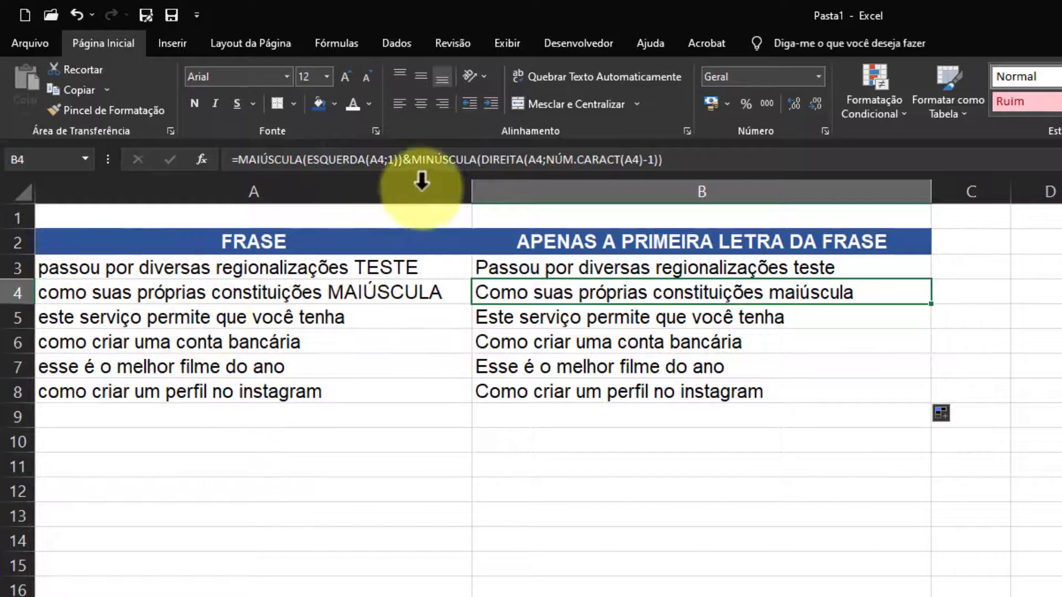
pyautogui.click(476, 159)
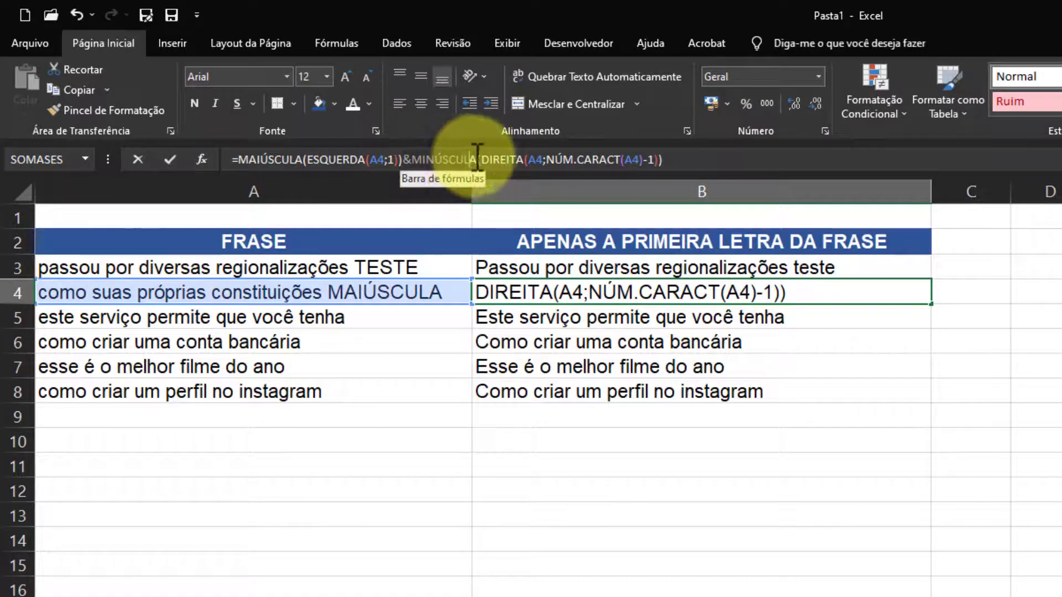
pyautogui.write('(')
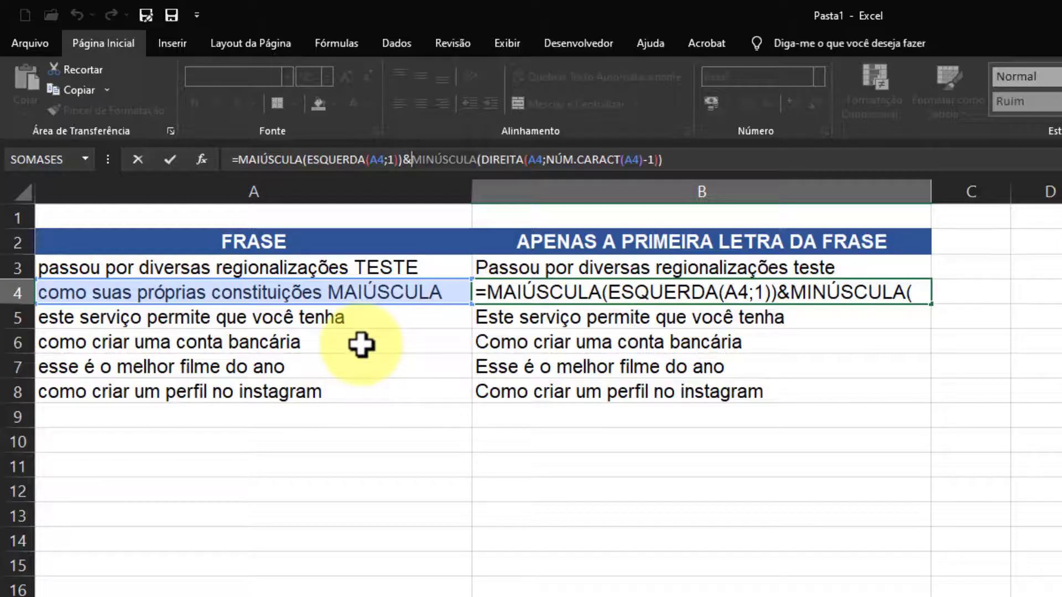
pyautogui.click(259, 159)
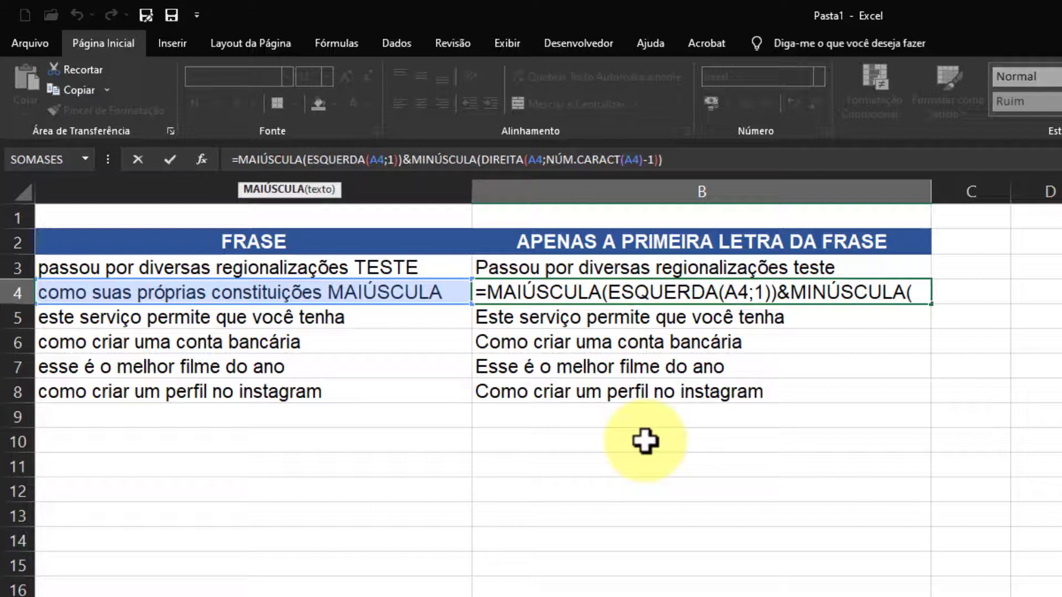
pyautogui.hotkey('ctrl', 'Return')
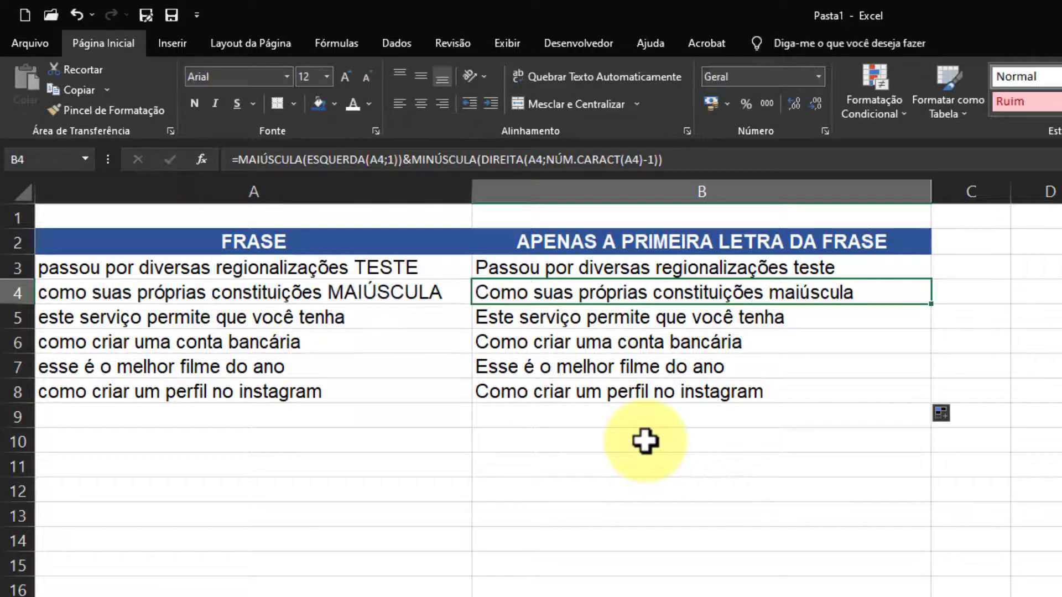
pyautogui.click(612, 446)
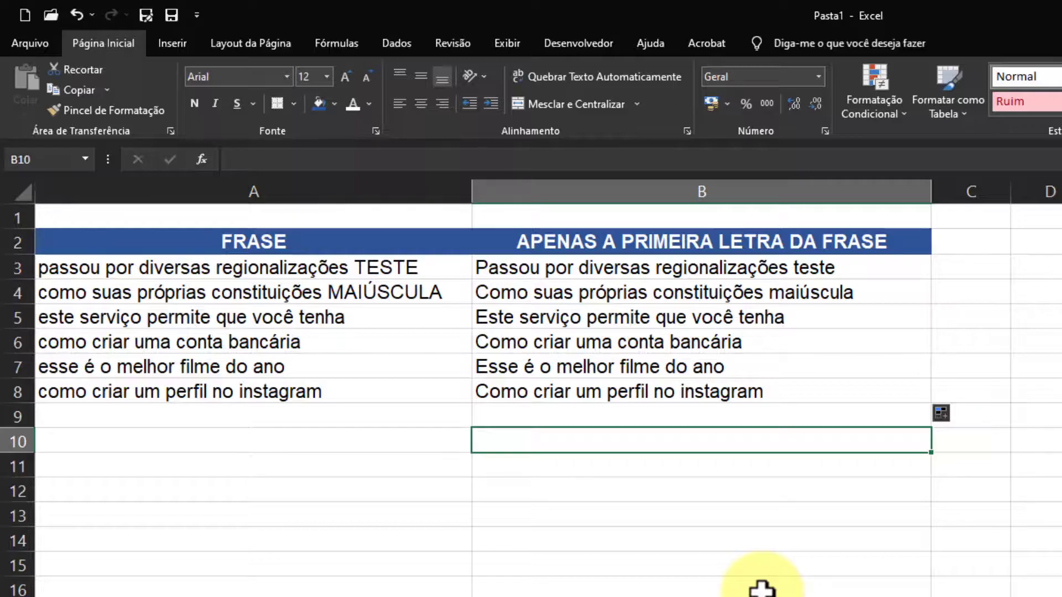
# Enter =MAIÚSCULA(A8) in B13 to show the last phrase in capitals
pyautogui.click(690, 595)
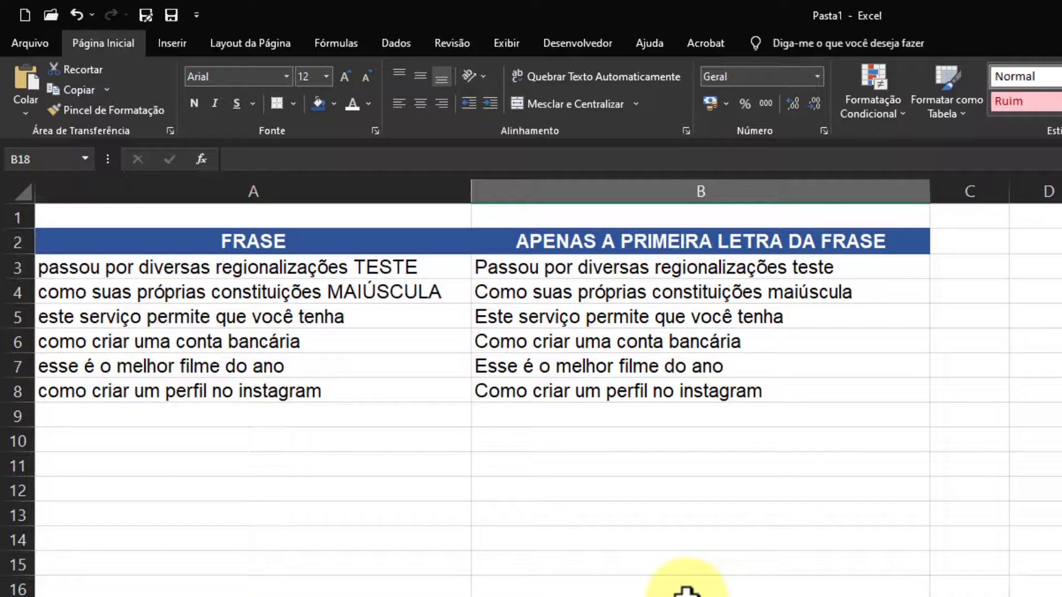
pyautogui.click(686, 592)
pyautogui.click(589, 508)
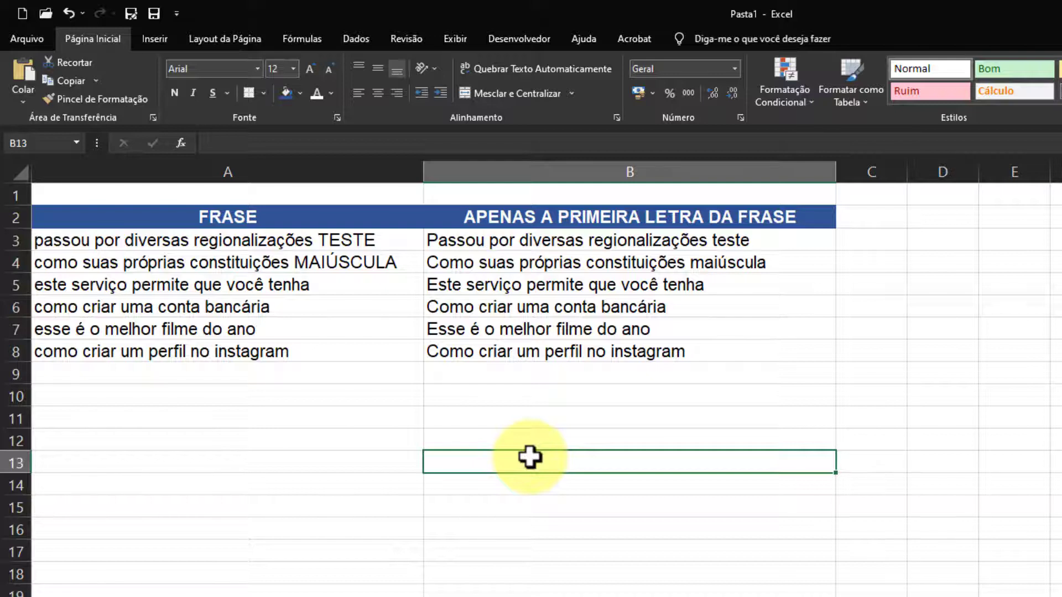
pyautogui.write('=')
pyautogui.write('MAI')
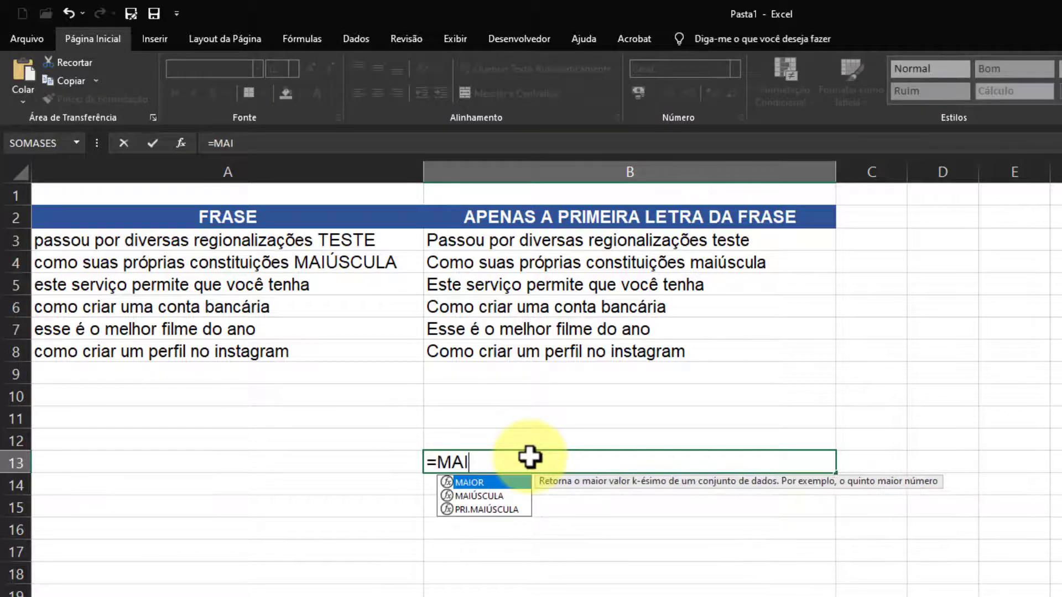
pyautogui.press('Down')
pyautogui.press('Tab')
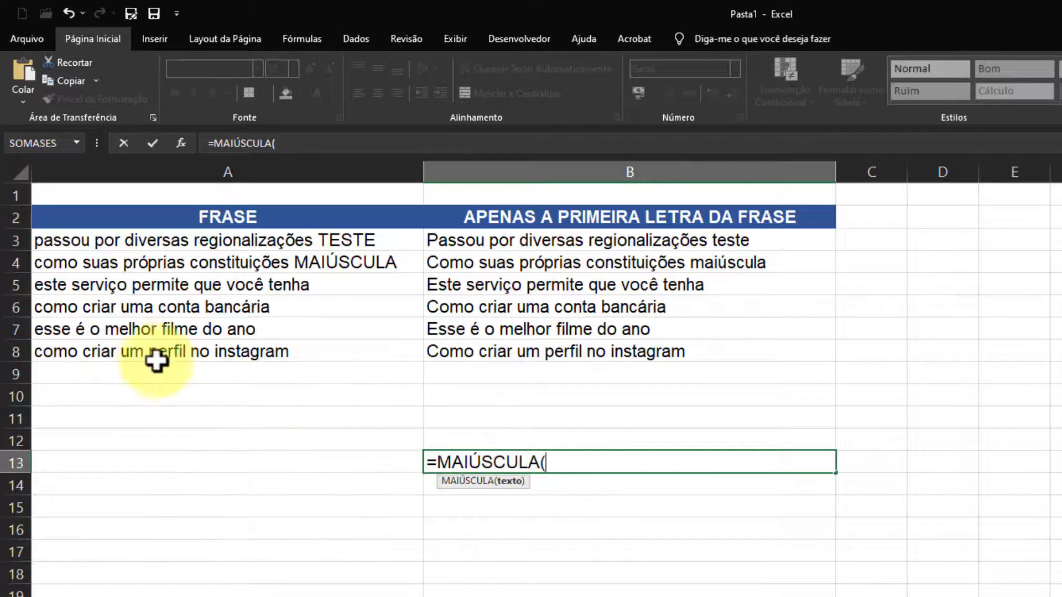
pyautogui.click(151, 352)
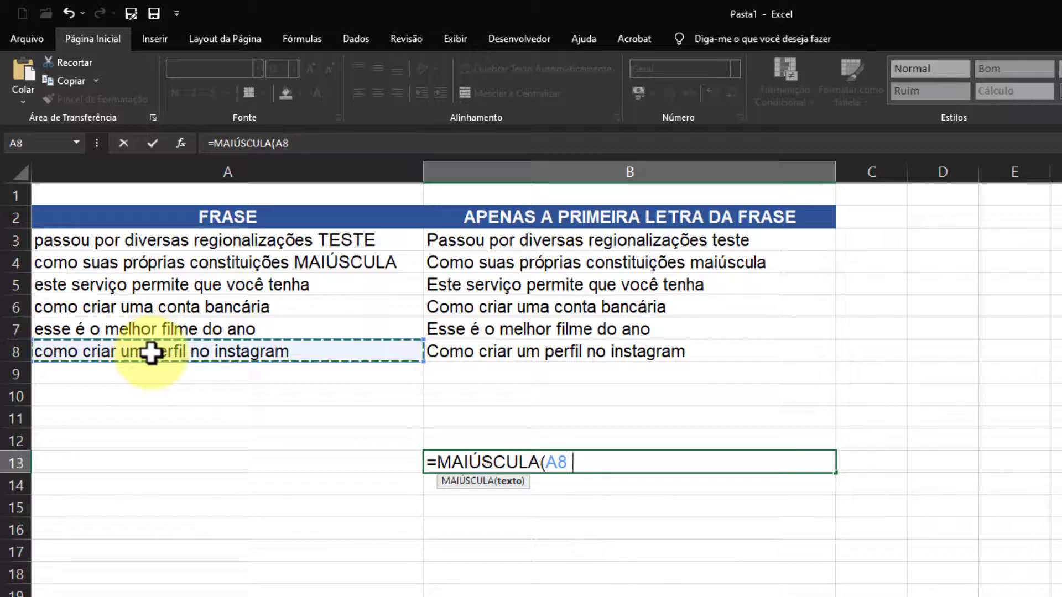
pyautogui.write(')')
pyautogui.press('Return')
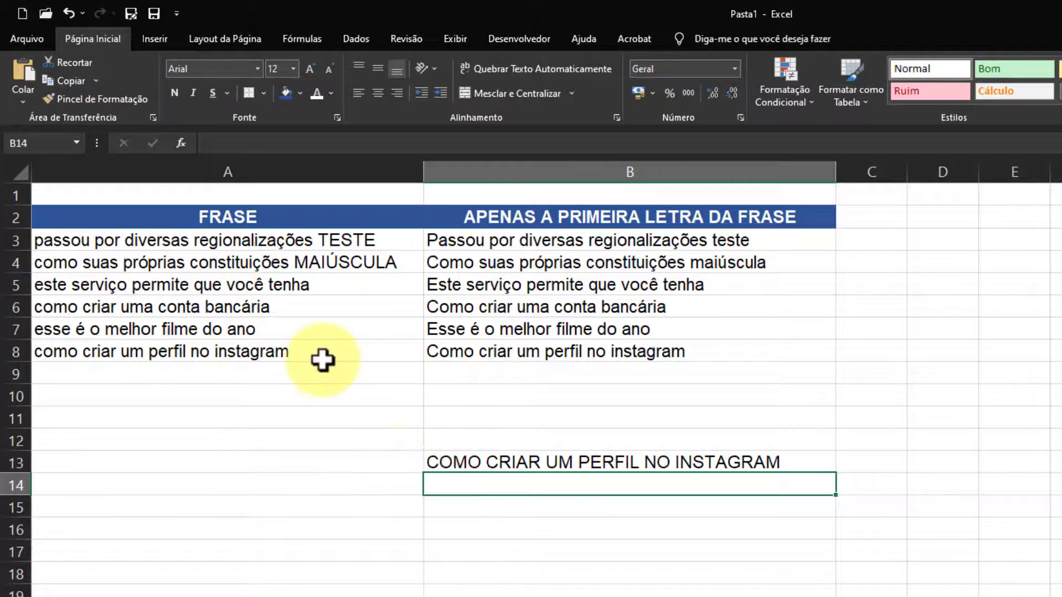
# Replace the B13 formula with =MAIÚSCULA("este texto está minúsculo") so it shows ESTE TEXTO ESTÁ MINÚSCULO
pyautogui.click(546, 464)
pyautogui.press('Delete')
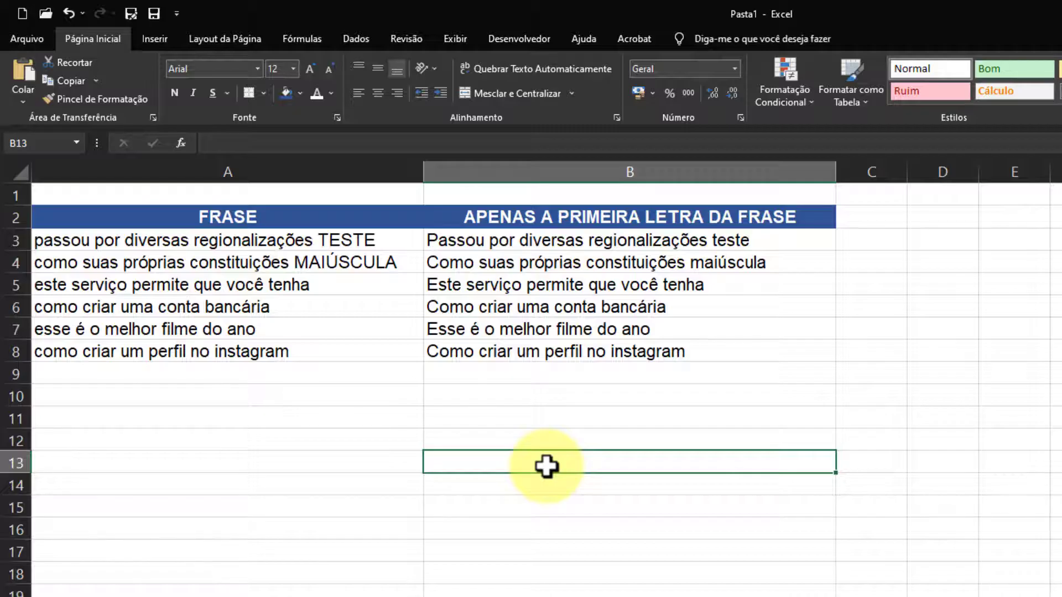
pyautogui.write('=MAI')
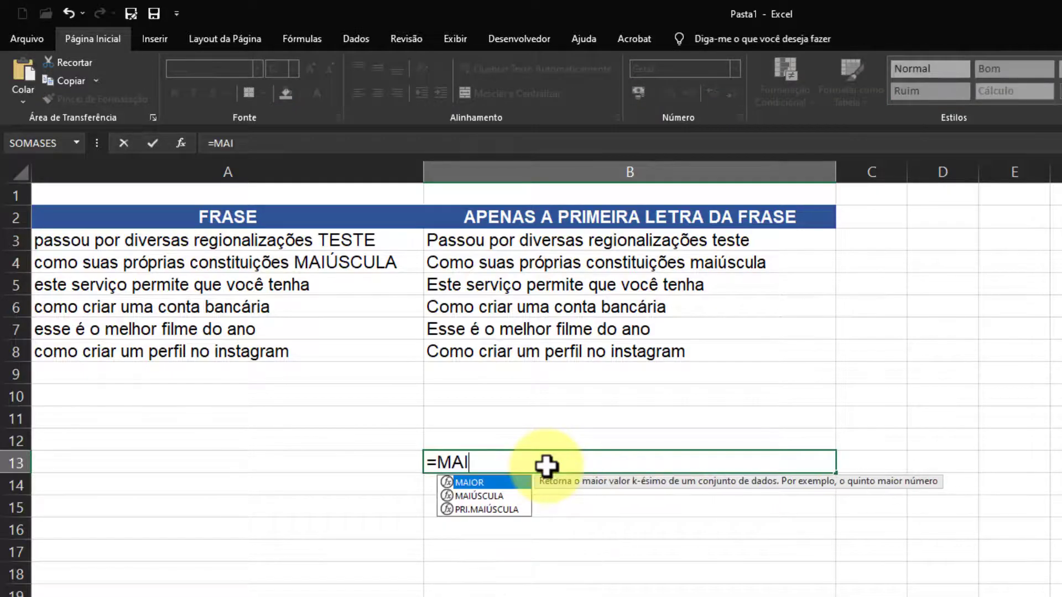
pyautogui.press('Down')
pyautogui.press('Tab')
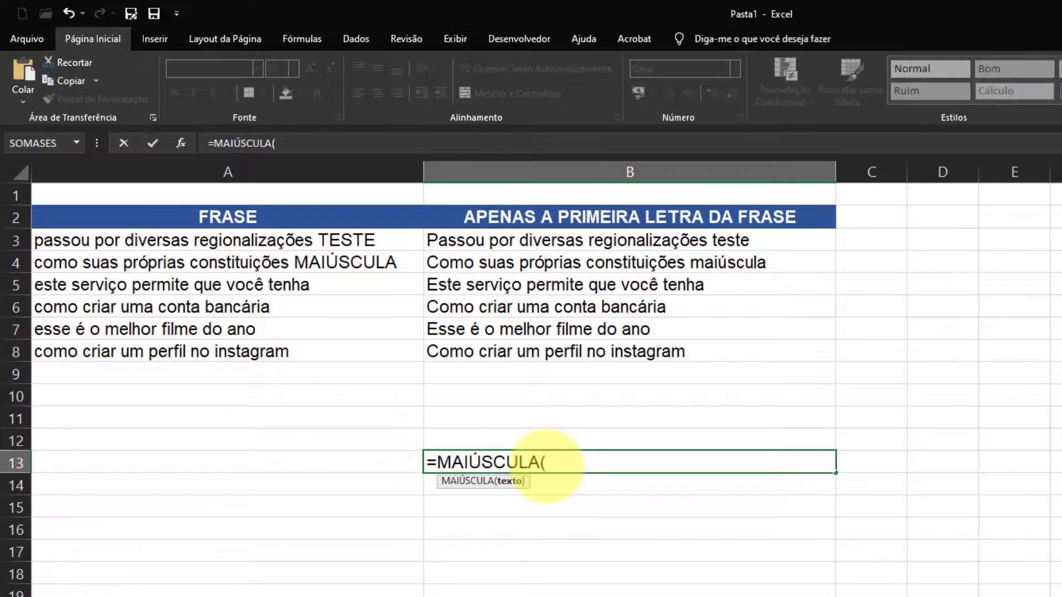
pyautogui.write('"')
pyautogui.write('este t')
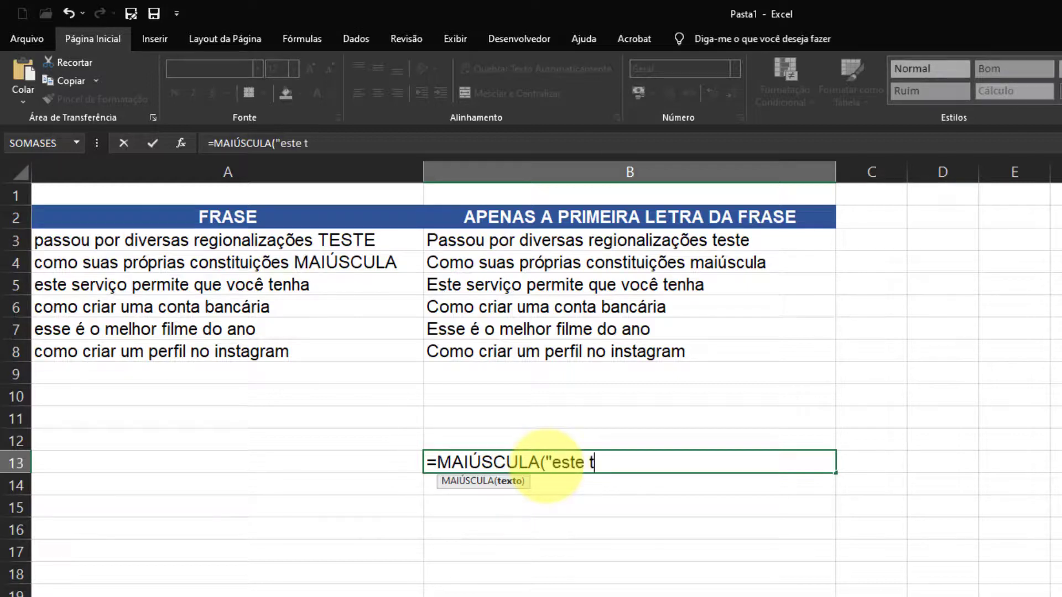
pyautogui.write('exto est')
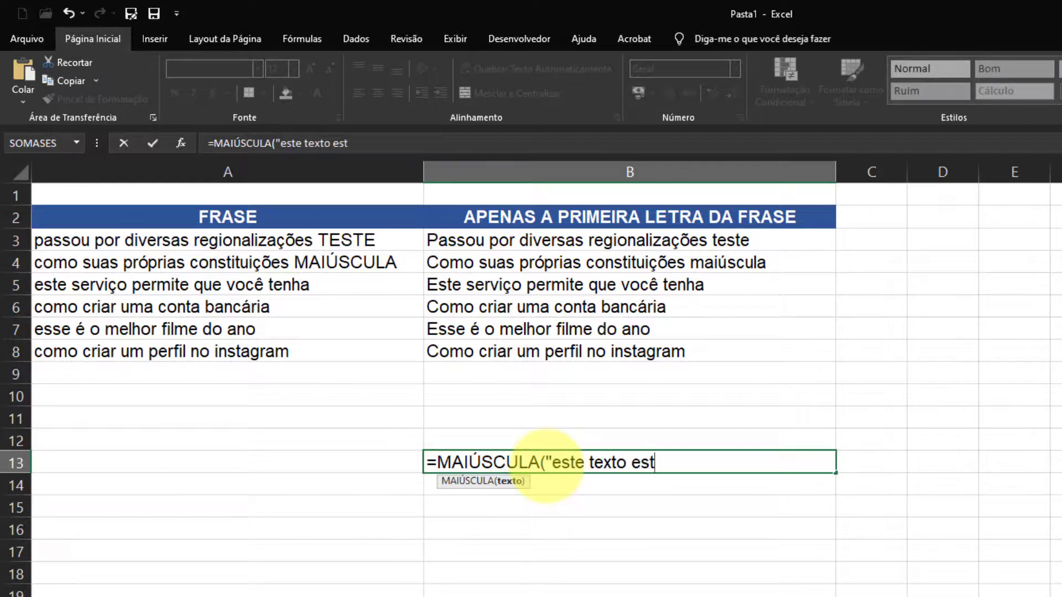
pyautogui.write('á minúscu')
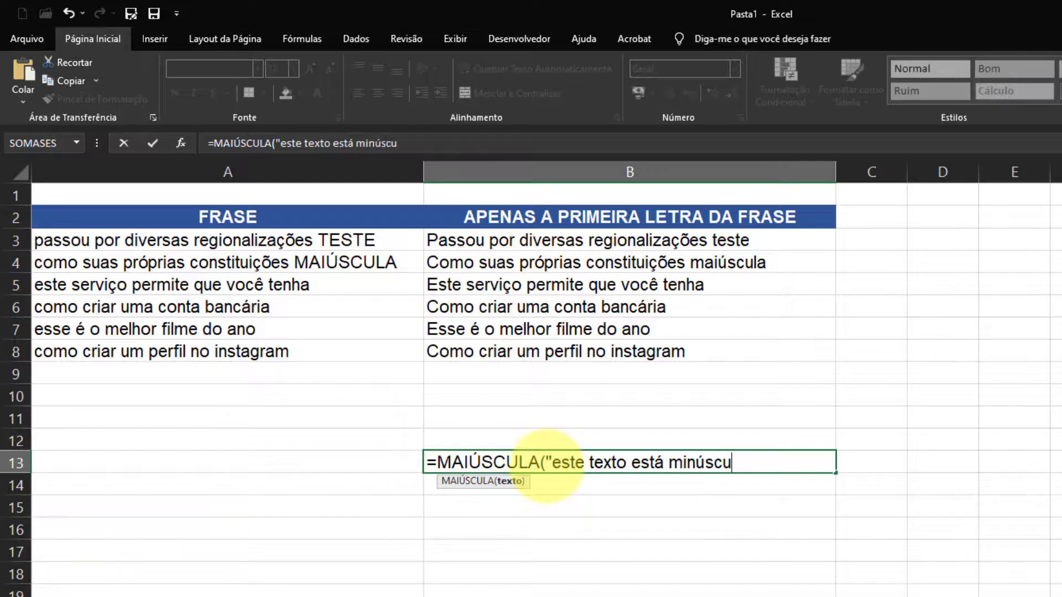
pyautogui.write('lo"')
pyautogui.write(')')
pyautogui.press('Return')
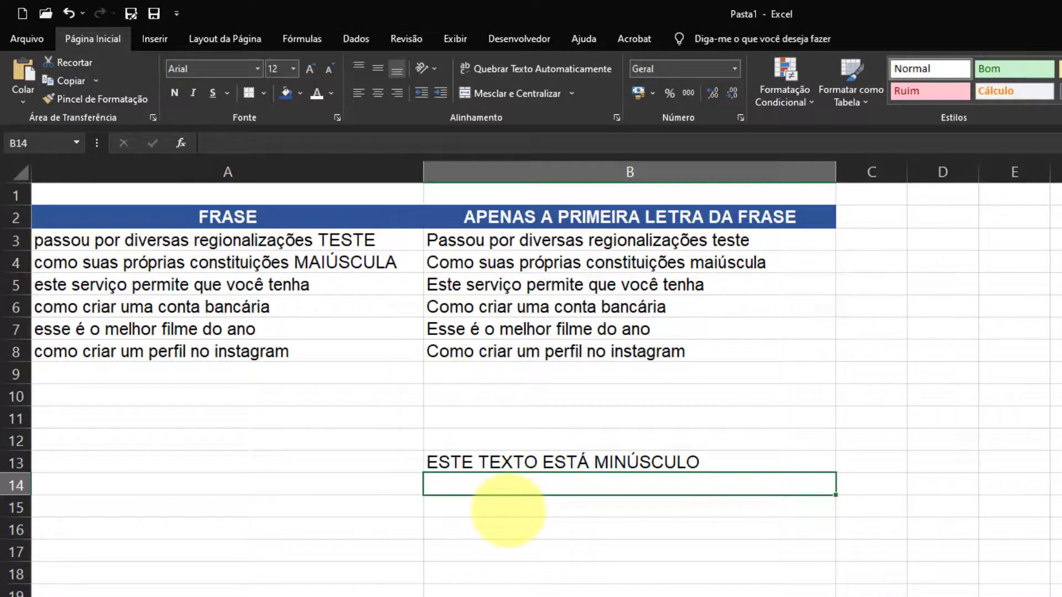
pyautogui.click(507, 510)
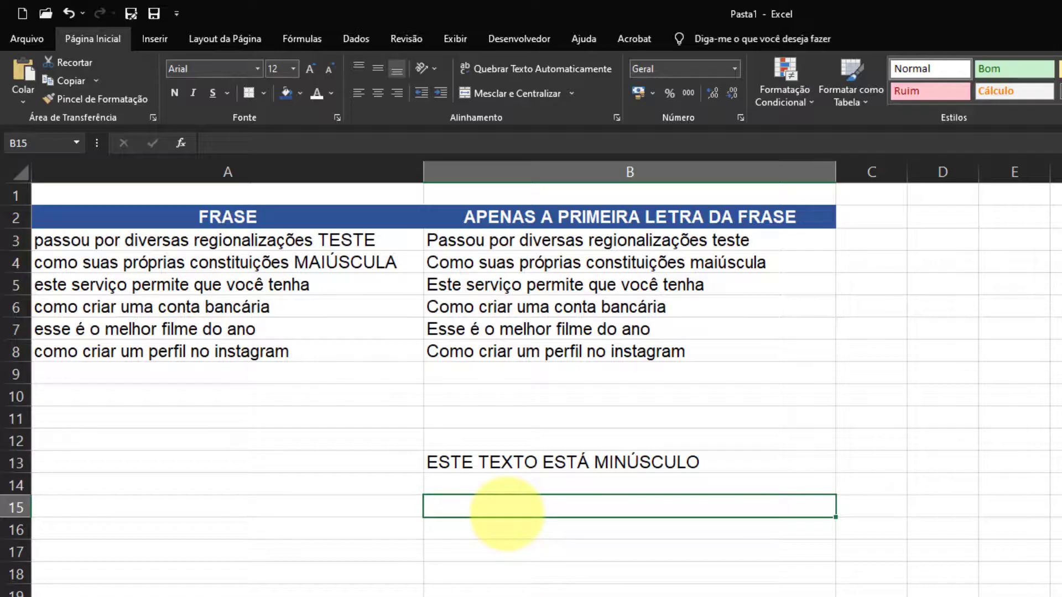
# Enter =PRI.MAIÚSCULA("qualquer texto") in B15 so it displays Qualquer Texto, then reselect B15
pyautogui.write('=')
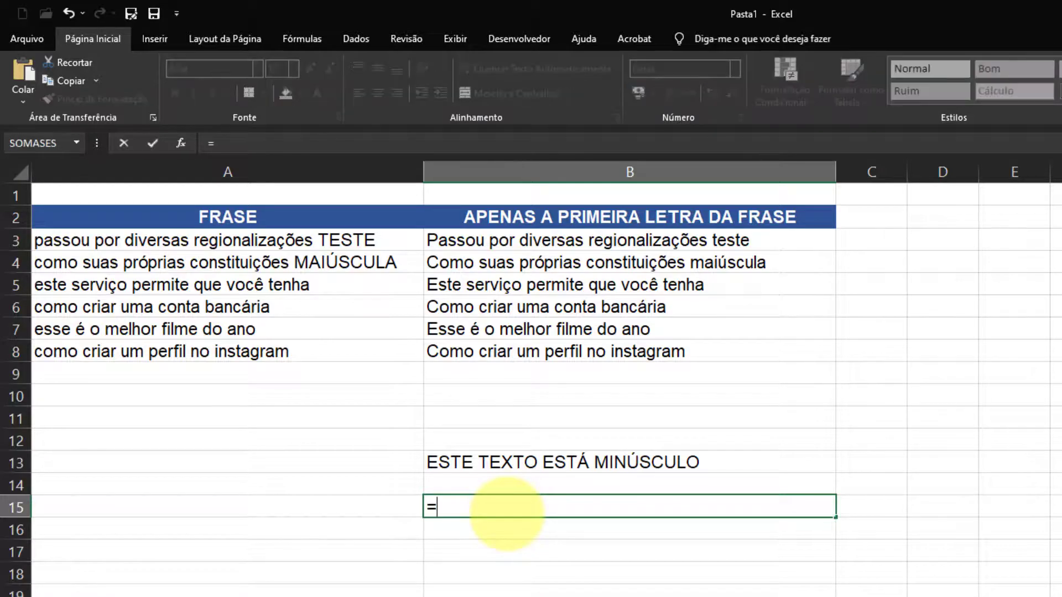
pyautogui.write('pri.')
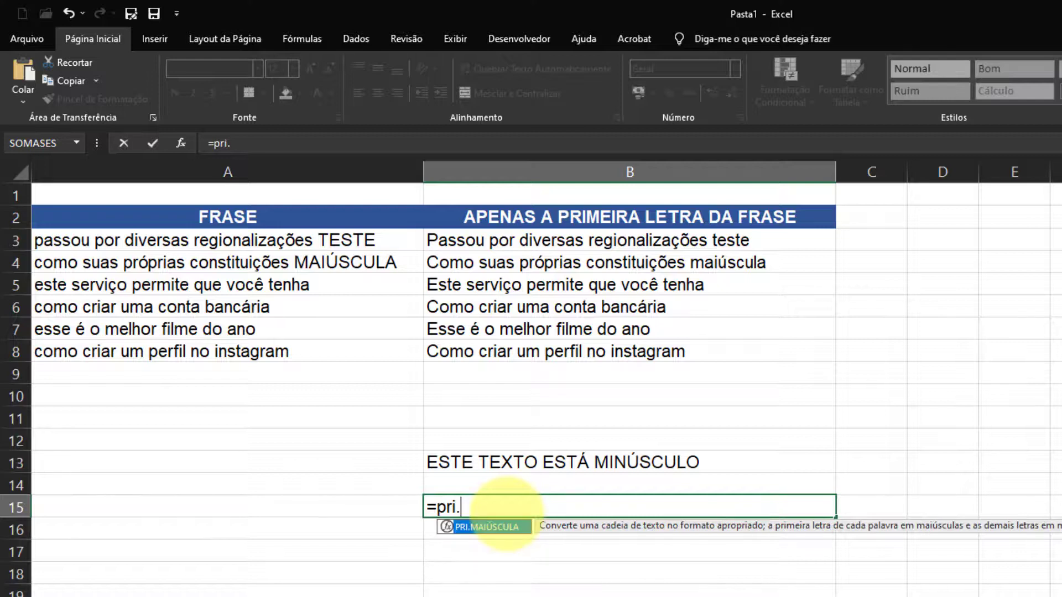
pyautogui.press('Tab')
pyautogui.write('"')
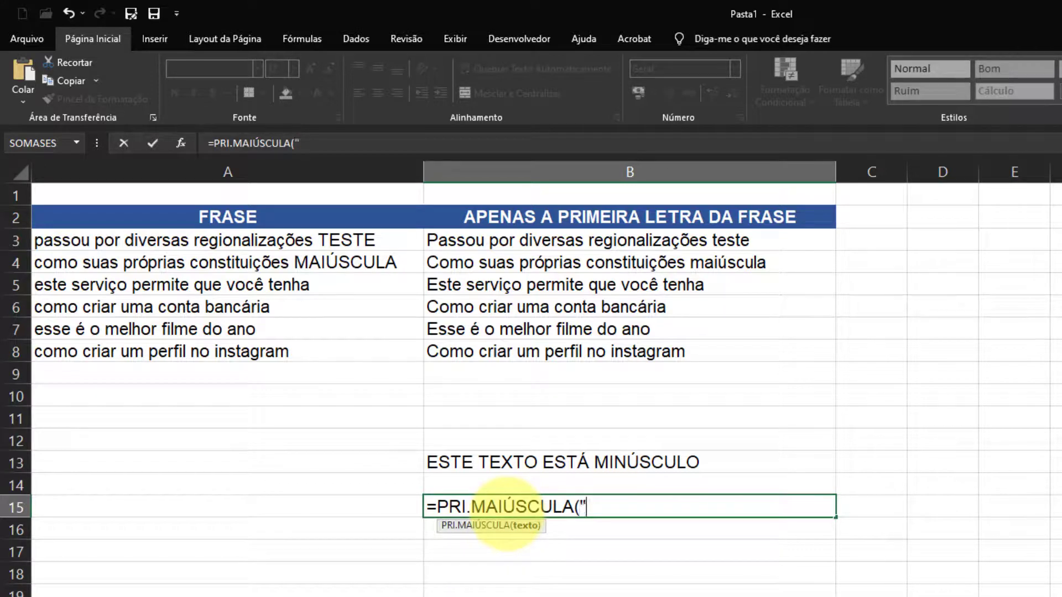
pyautogui.write('qualque')
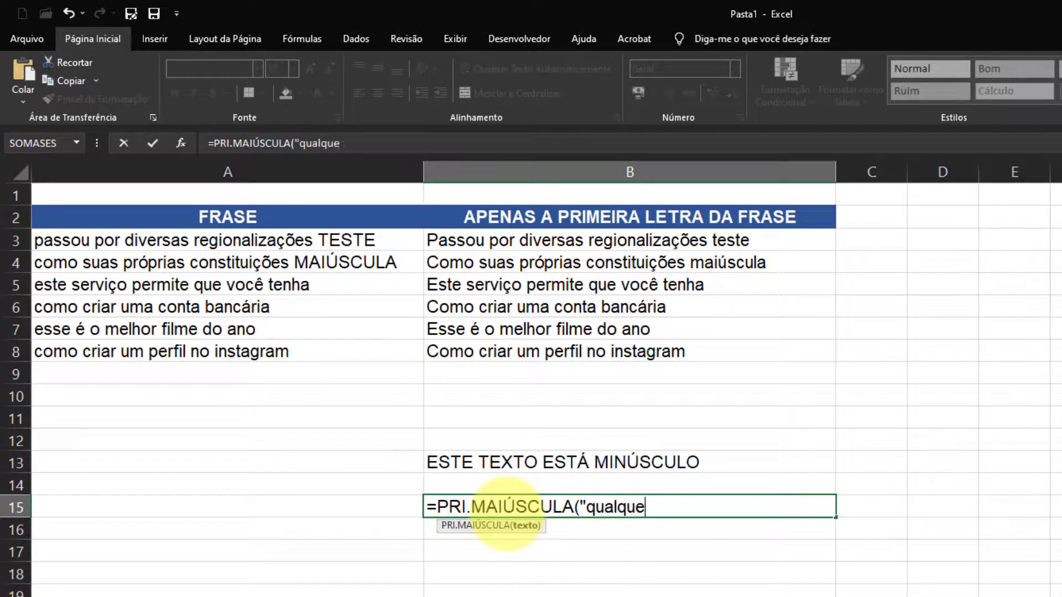
pyautogui.write('r texto')
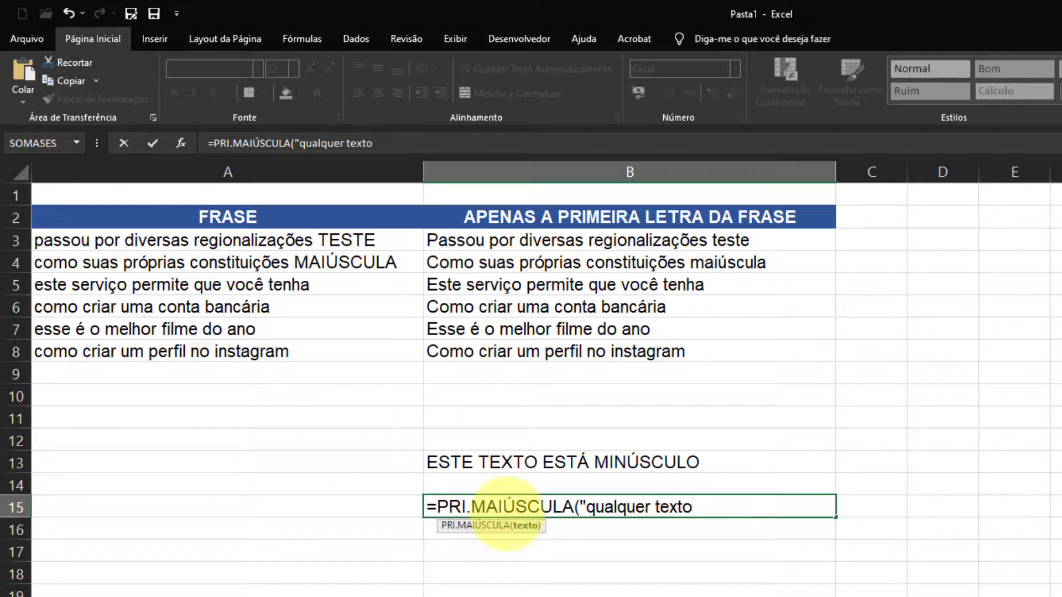
pyautogui.write('"')
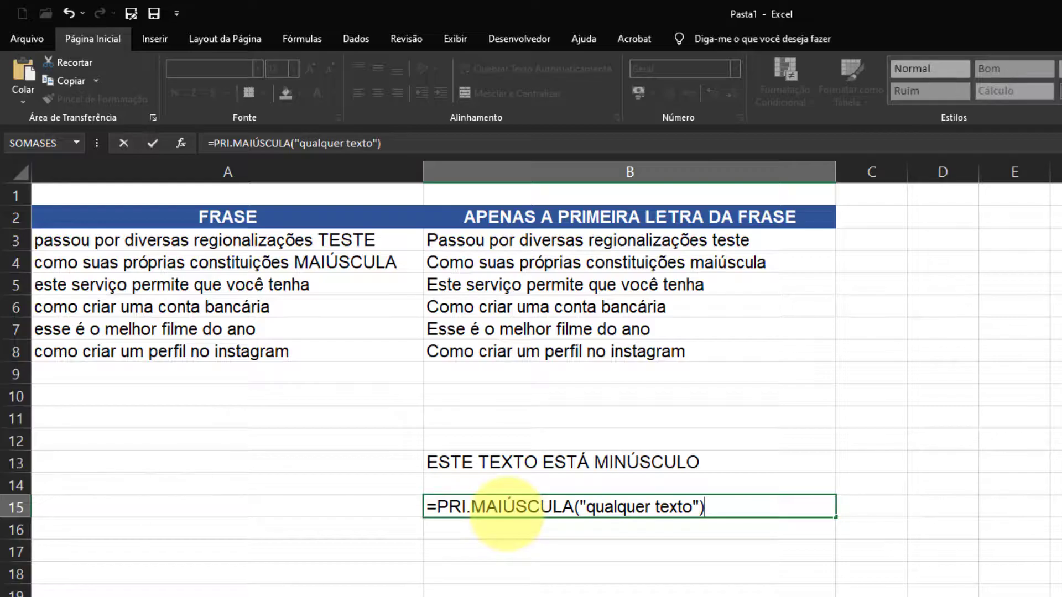
pyautogui.press('Return')
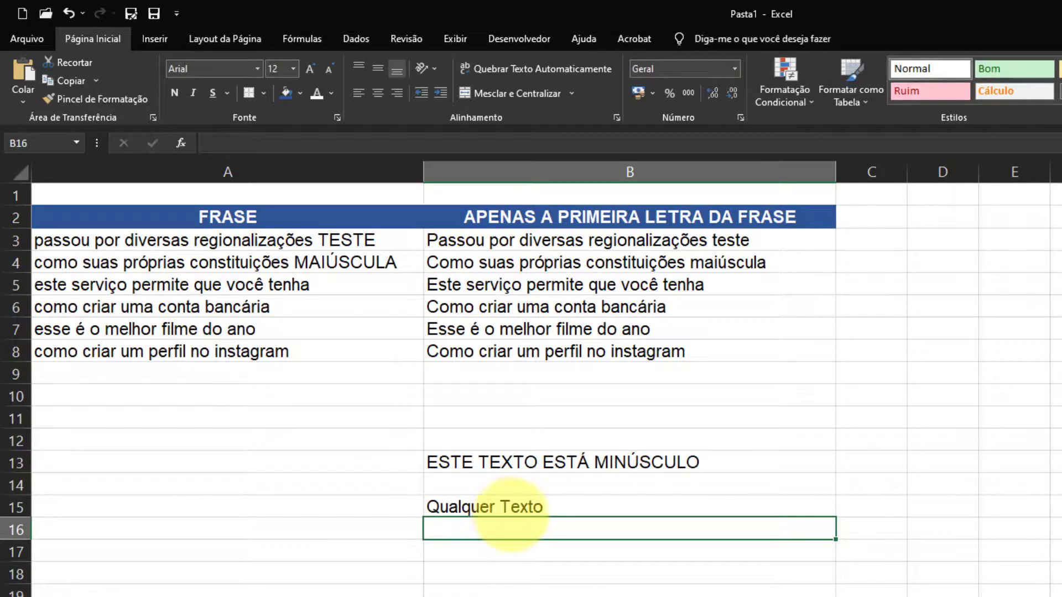
pyautogui.click(525, 547)
pyautogui.click(523, 509)
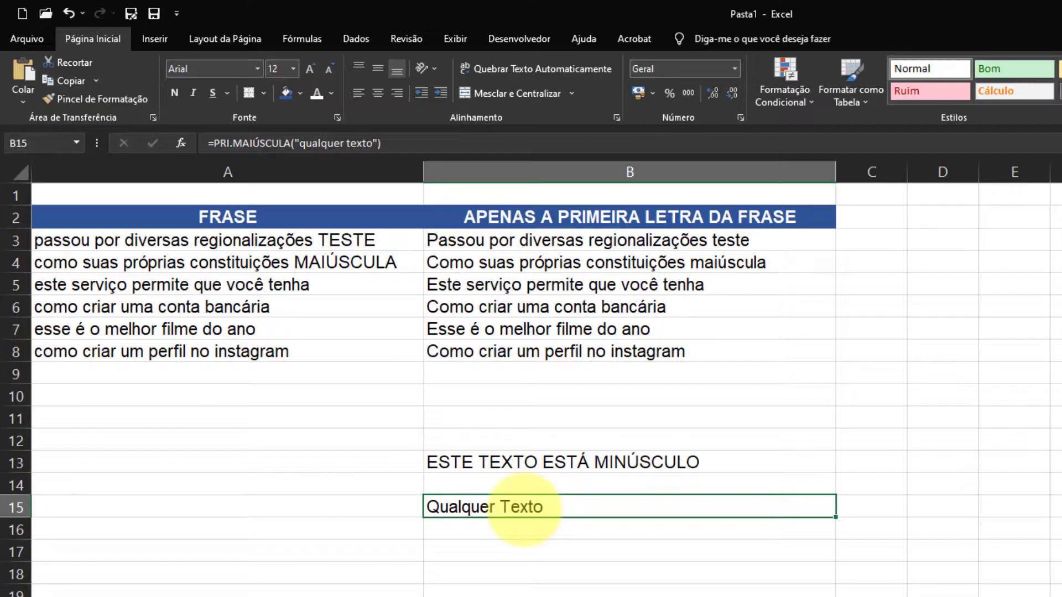
# Undo the demo formulas with Ctrl+Z, leaving B13 empty and the B3:B8 phrases intact
pyautogui.hotkey('ctrl', 'z')
pyautogui.hotkey('ctrl', 'z')
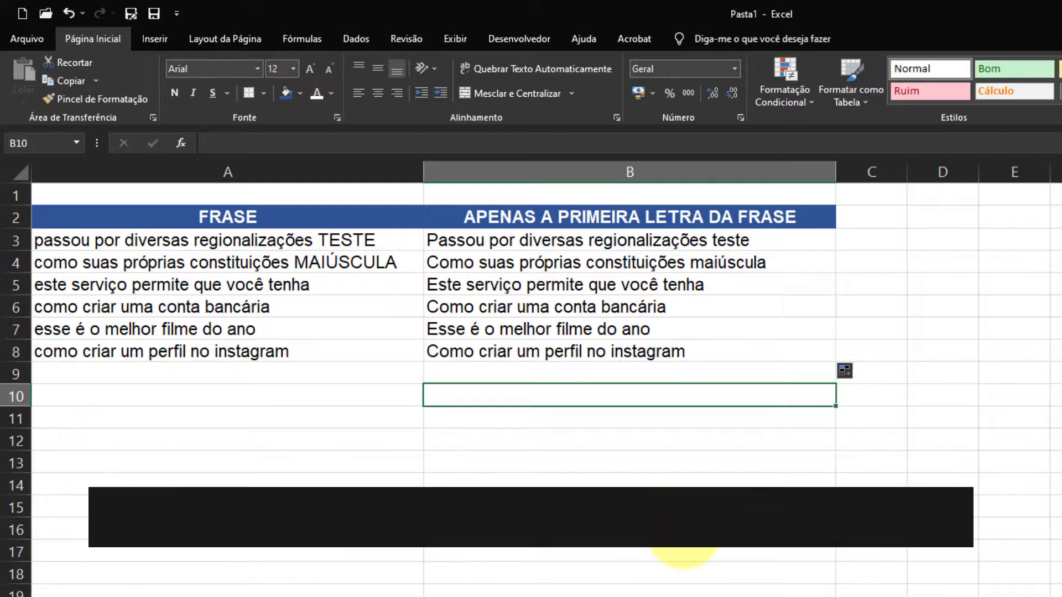